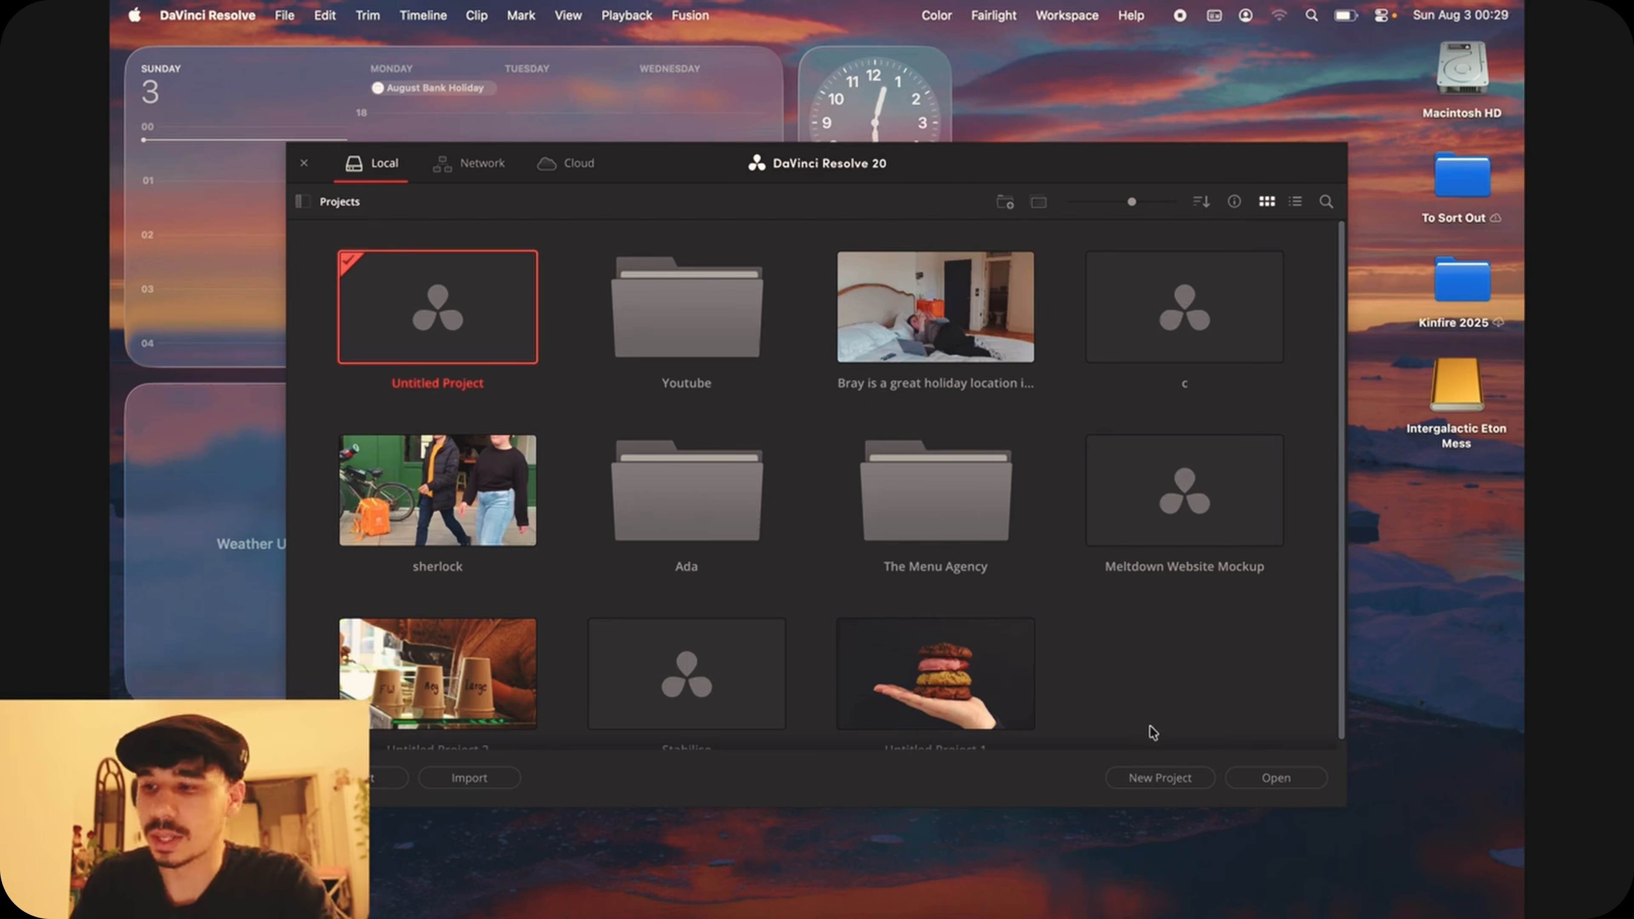
# Step: Create a new project with the default name Untitled Project 3
pyautogui.click(1159, 777)
pyautogui.click(976, 542)
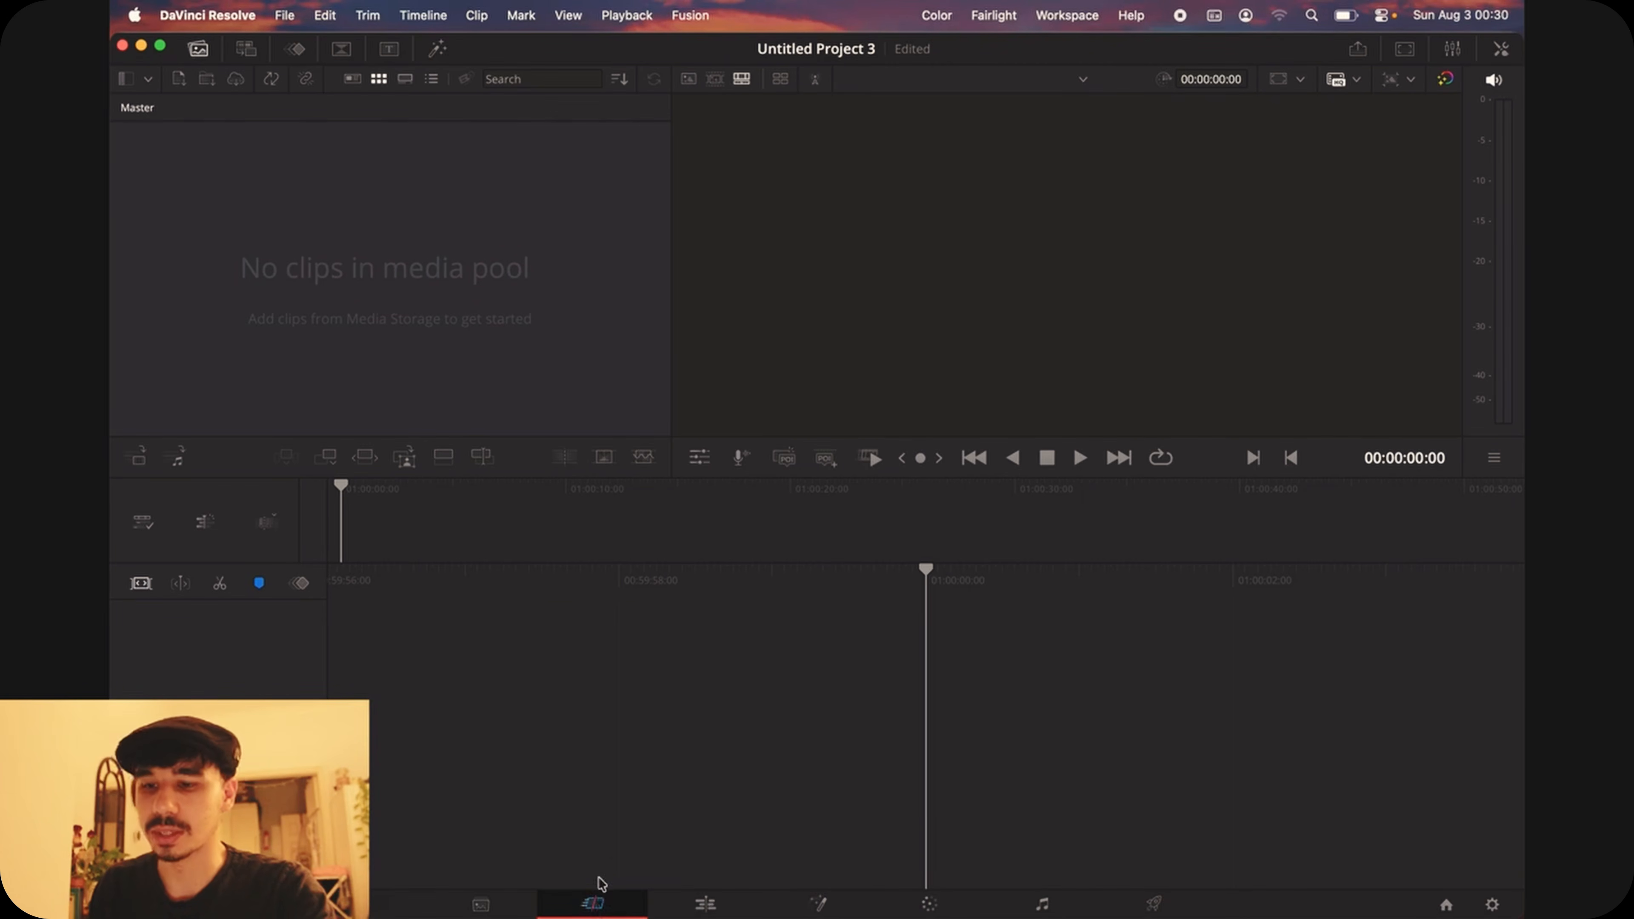
# Step: Import the footage from the Intergalactic Eton Mess drive into the media pool and change the project frame rate to match the clips
pyautogui.hotkey('ctrl', 'Right')
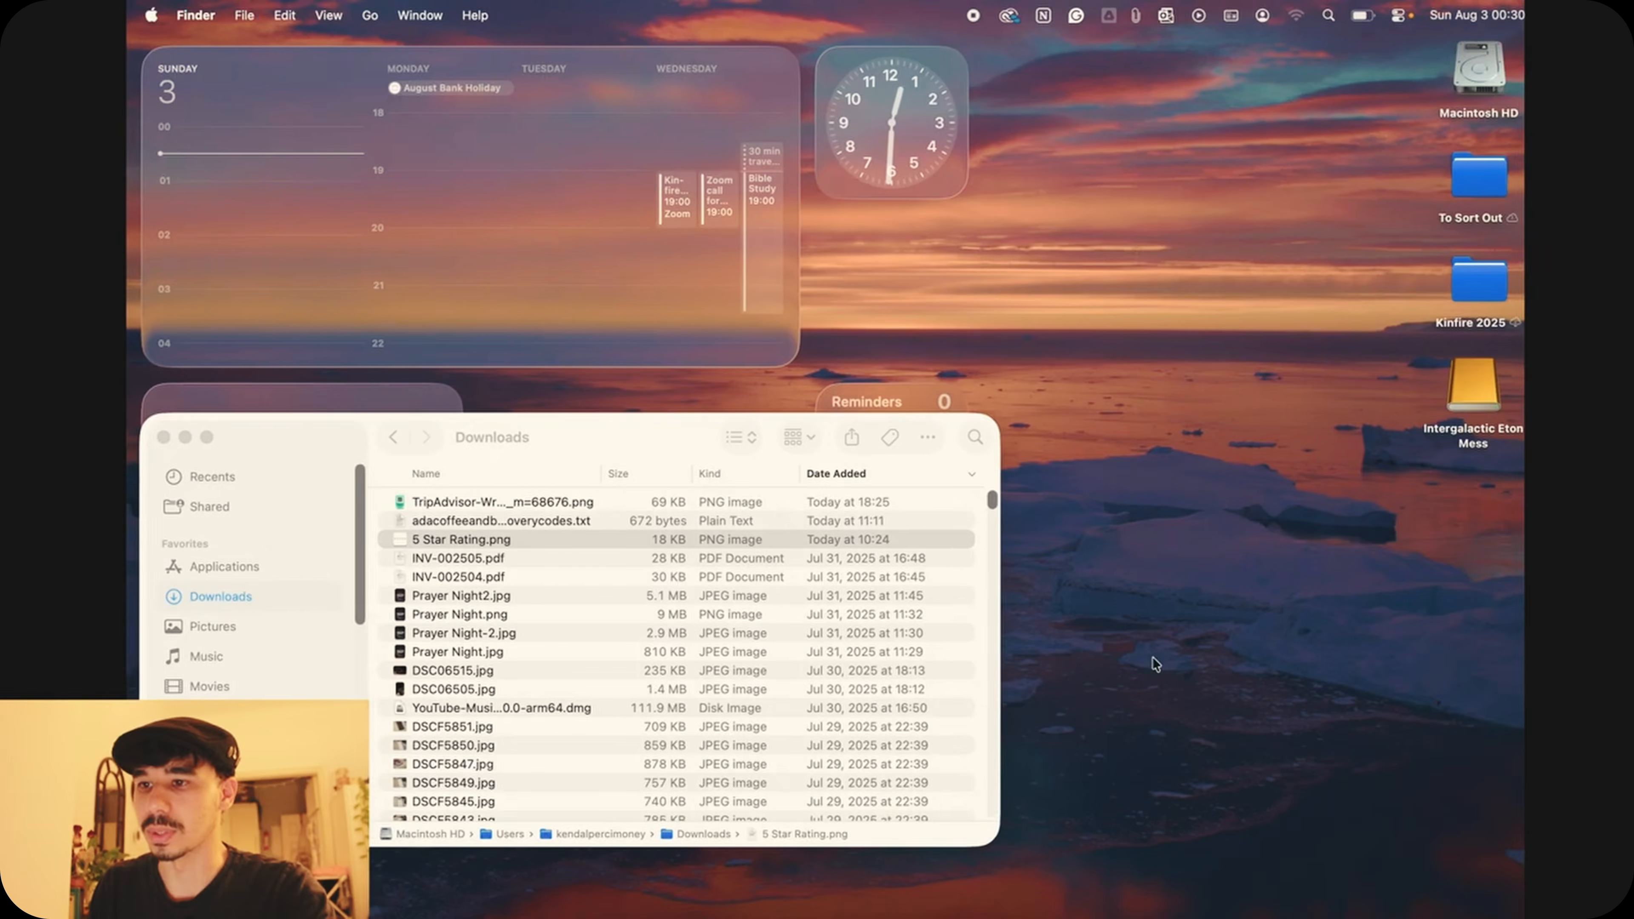
pyautogui.click(1471, 387)
pyautogui.doubleClick(1471, 386)
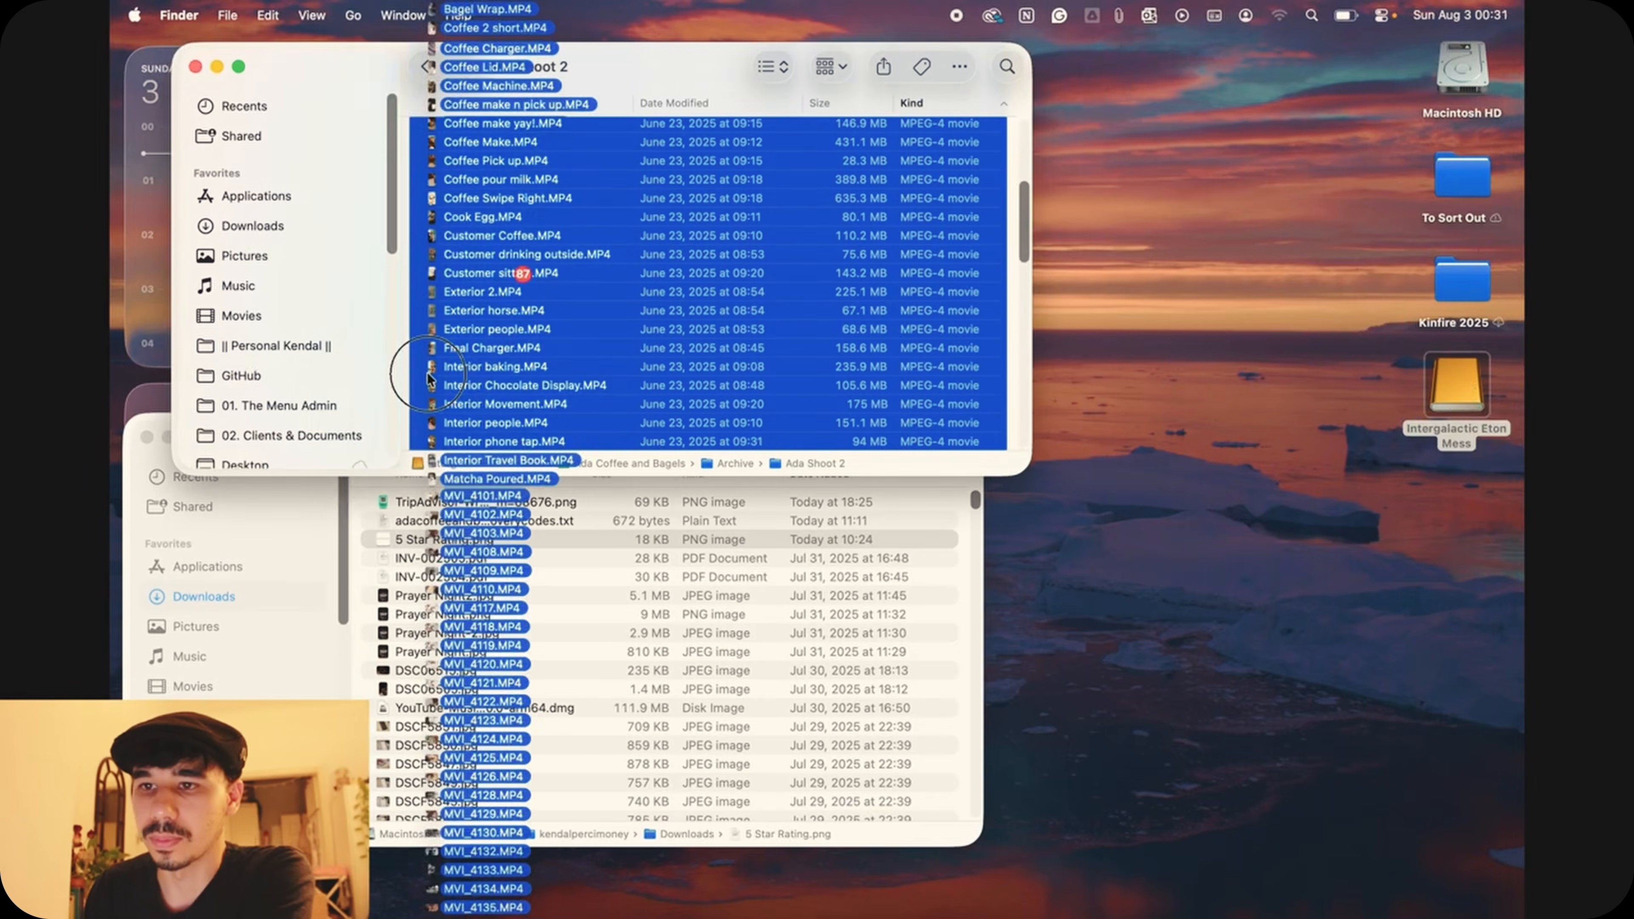
pyautogui.moveTo(450, 386); pyautogui.dragTo(423, 299)
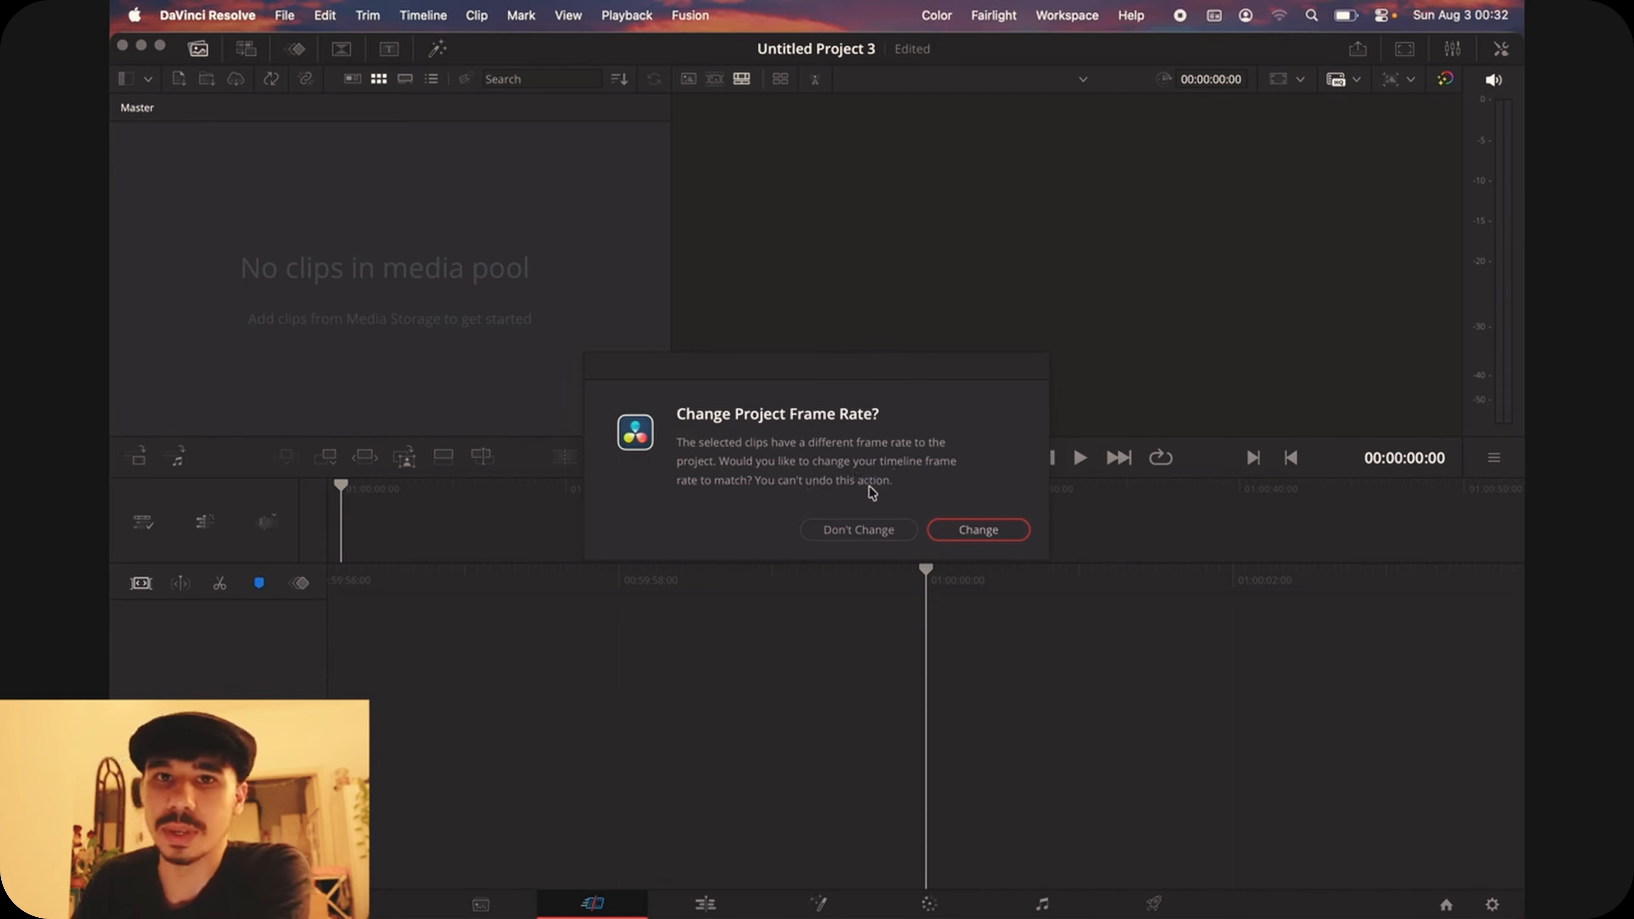
pyautogui.click(982, 540)
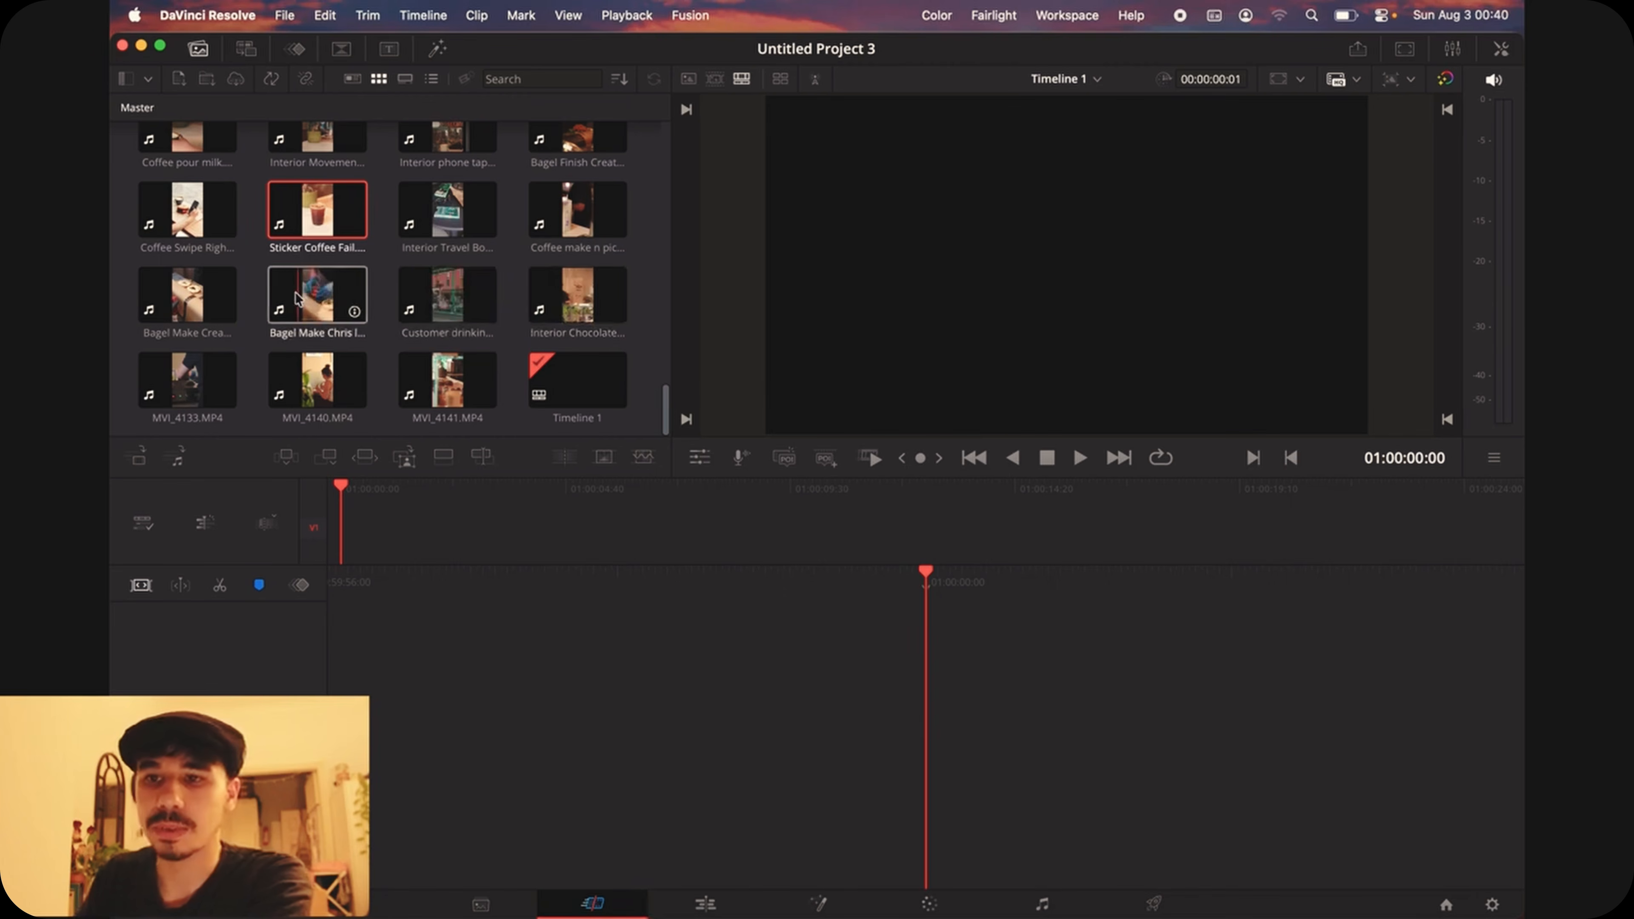
# Step: Mark the long Bagel Make clip from 00:00:40:41 to 00:00:41:29 and place that section at the start of the timeline
pyautogui.click(320, 300)
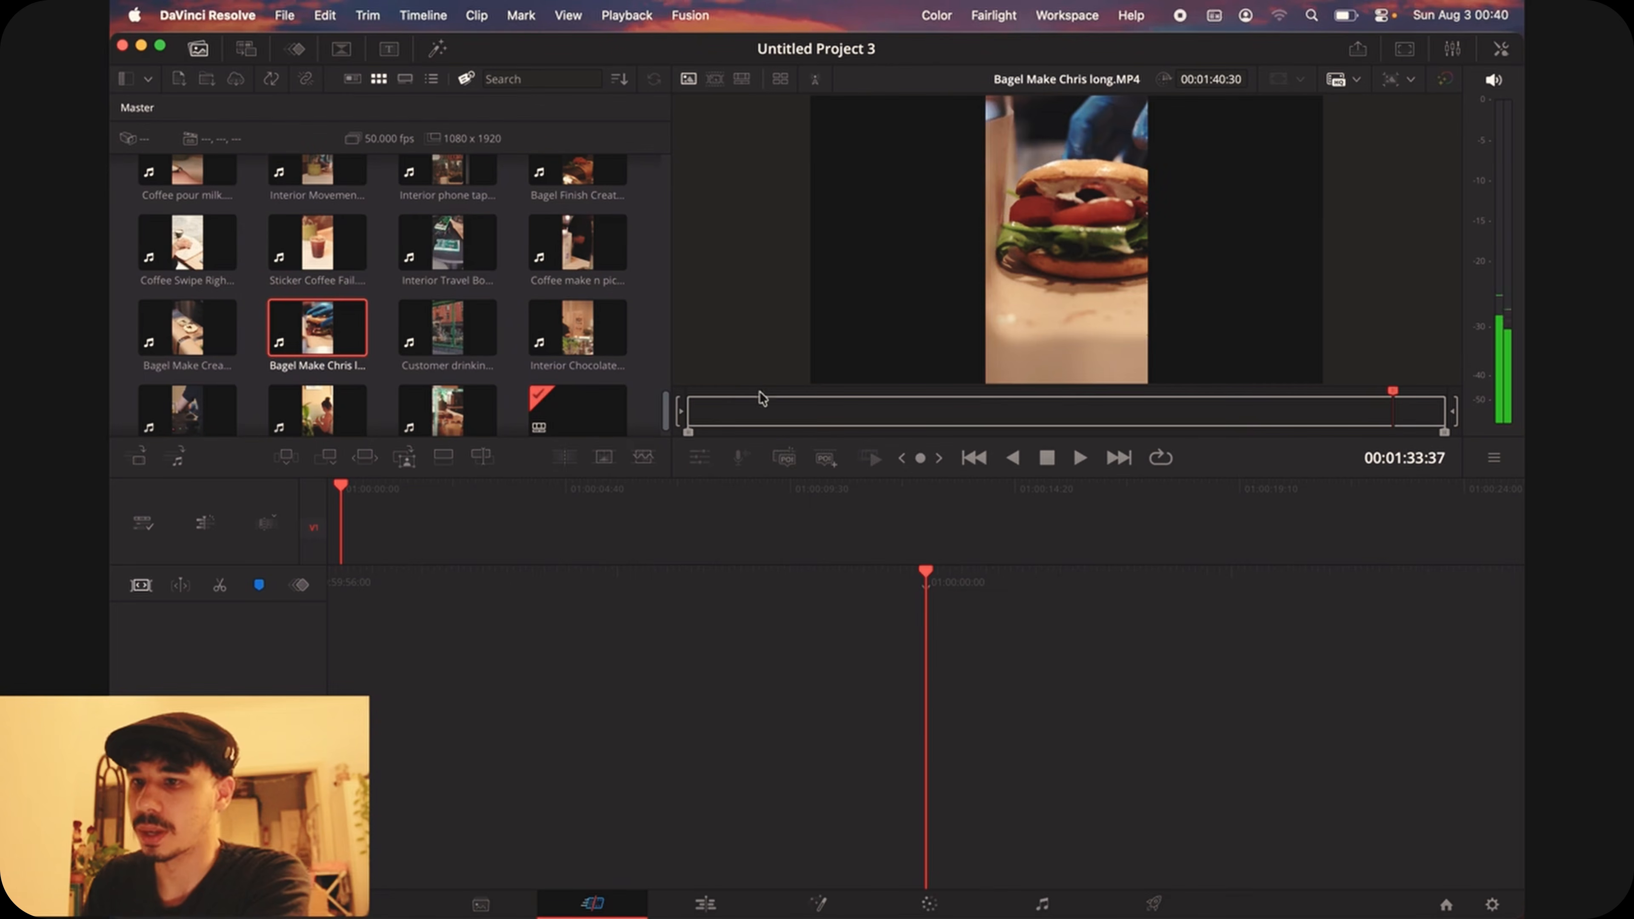
pyautogui.moveTo(1393, 393); pyautogui.dragTo(994, 415)
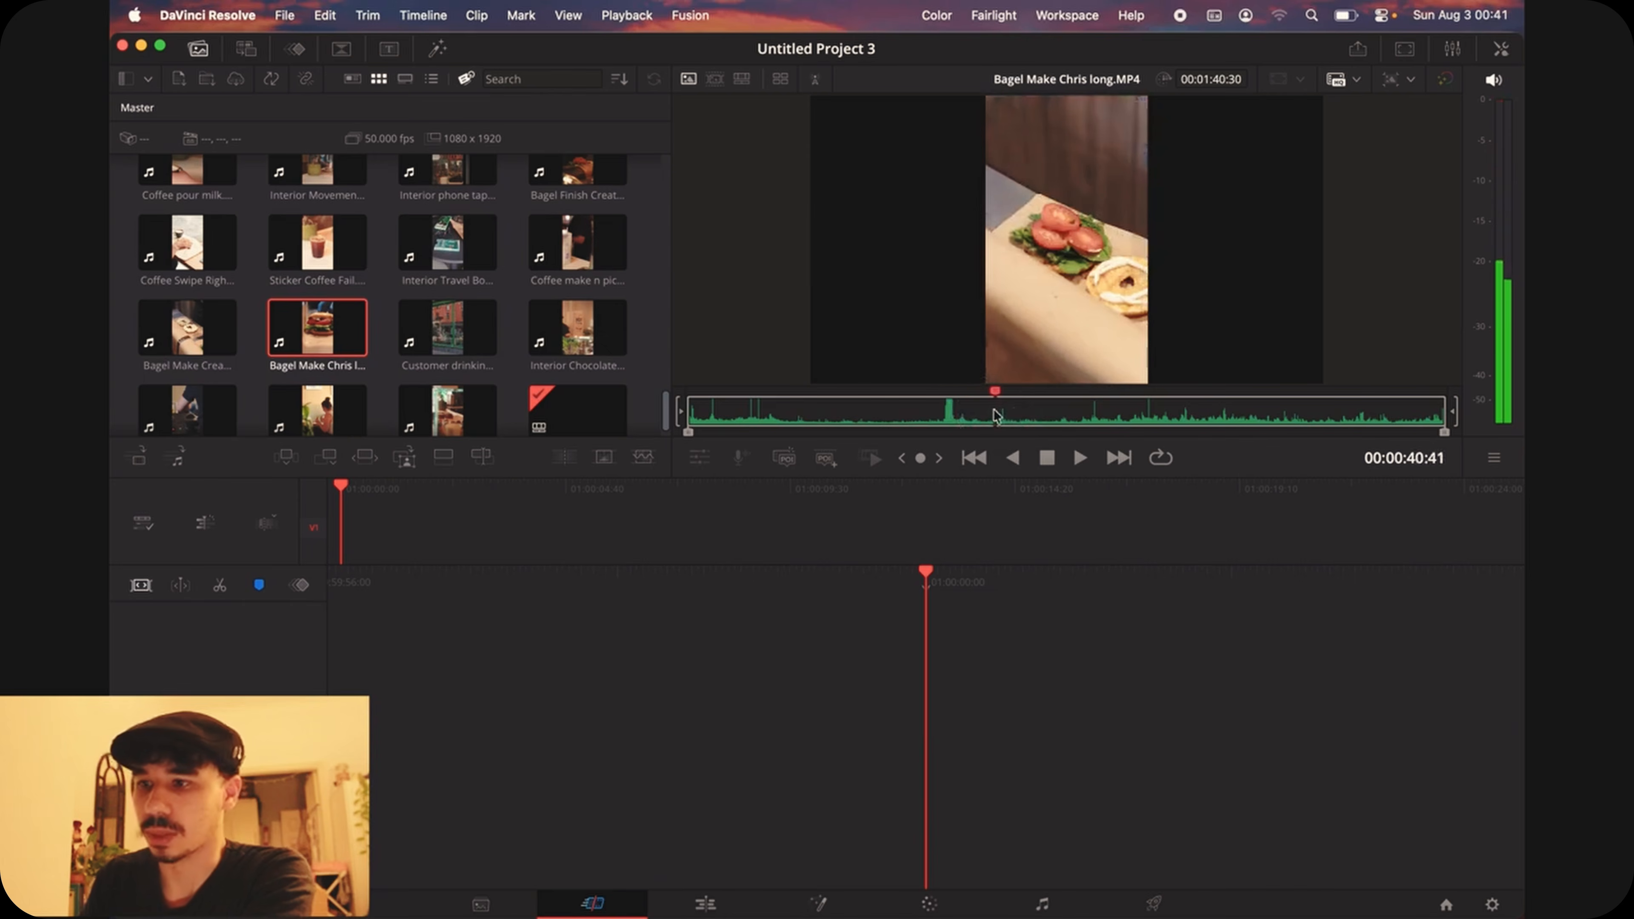
pyautogui.press('i')
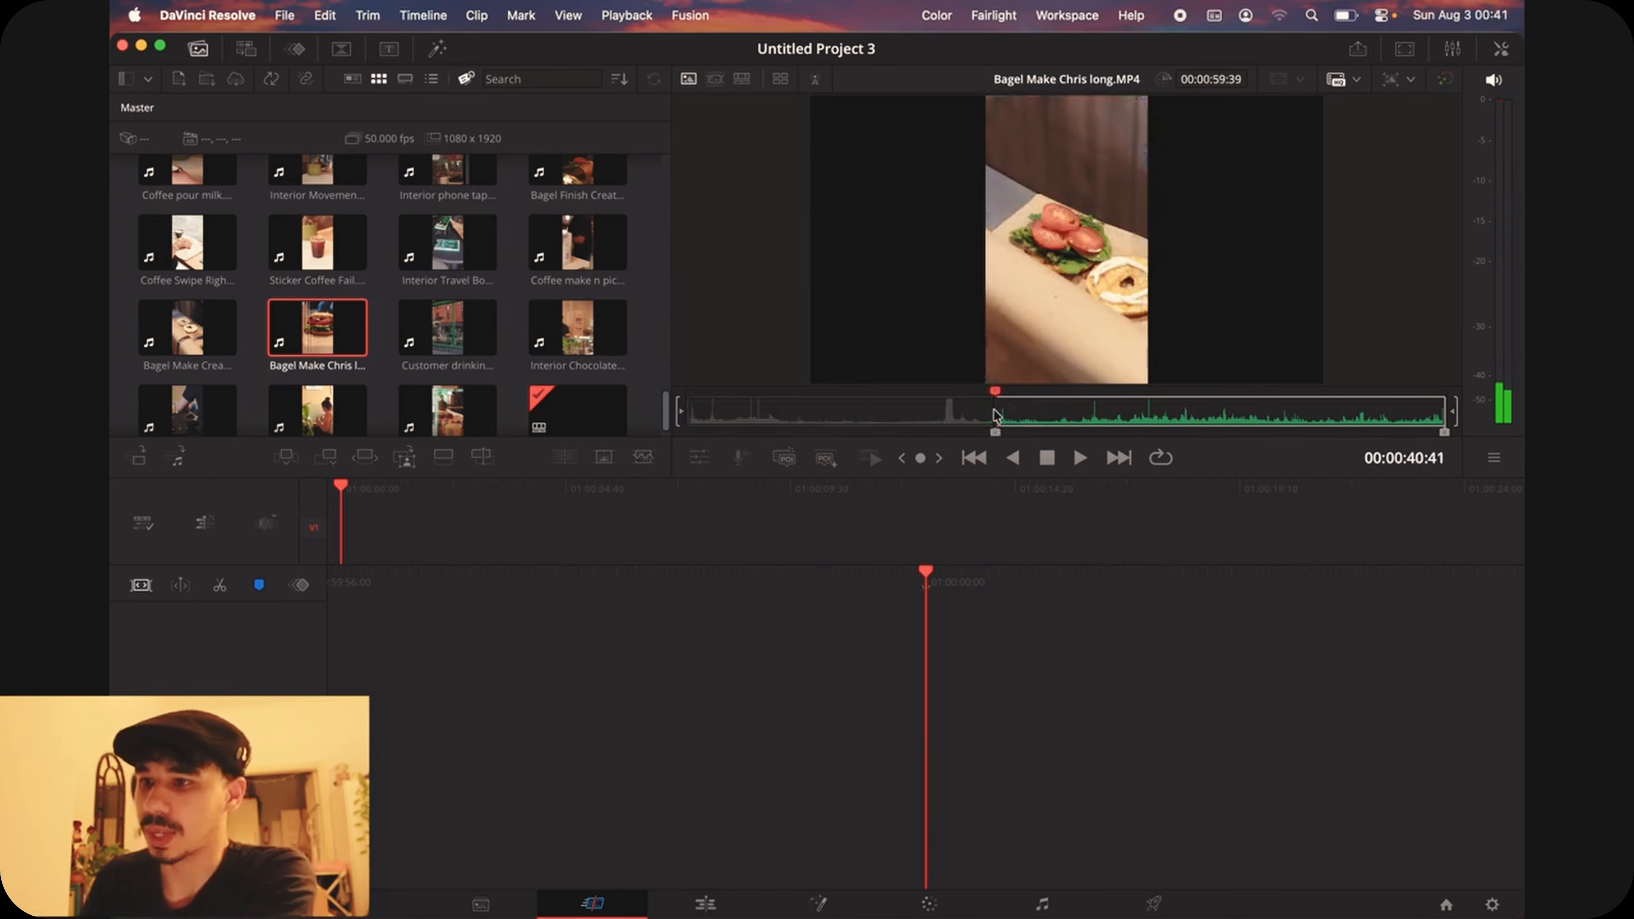
pyautogui.moveTo(996, 399); pyautogui.dragTo(1000, 401)
pyautogui.press('o')
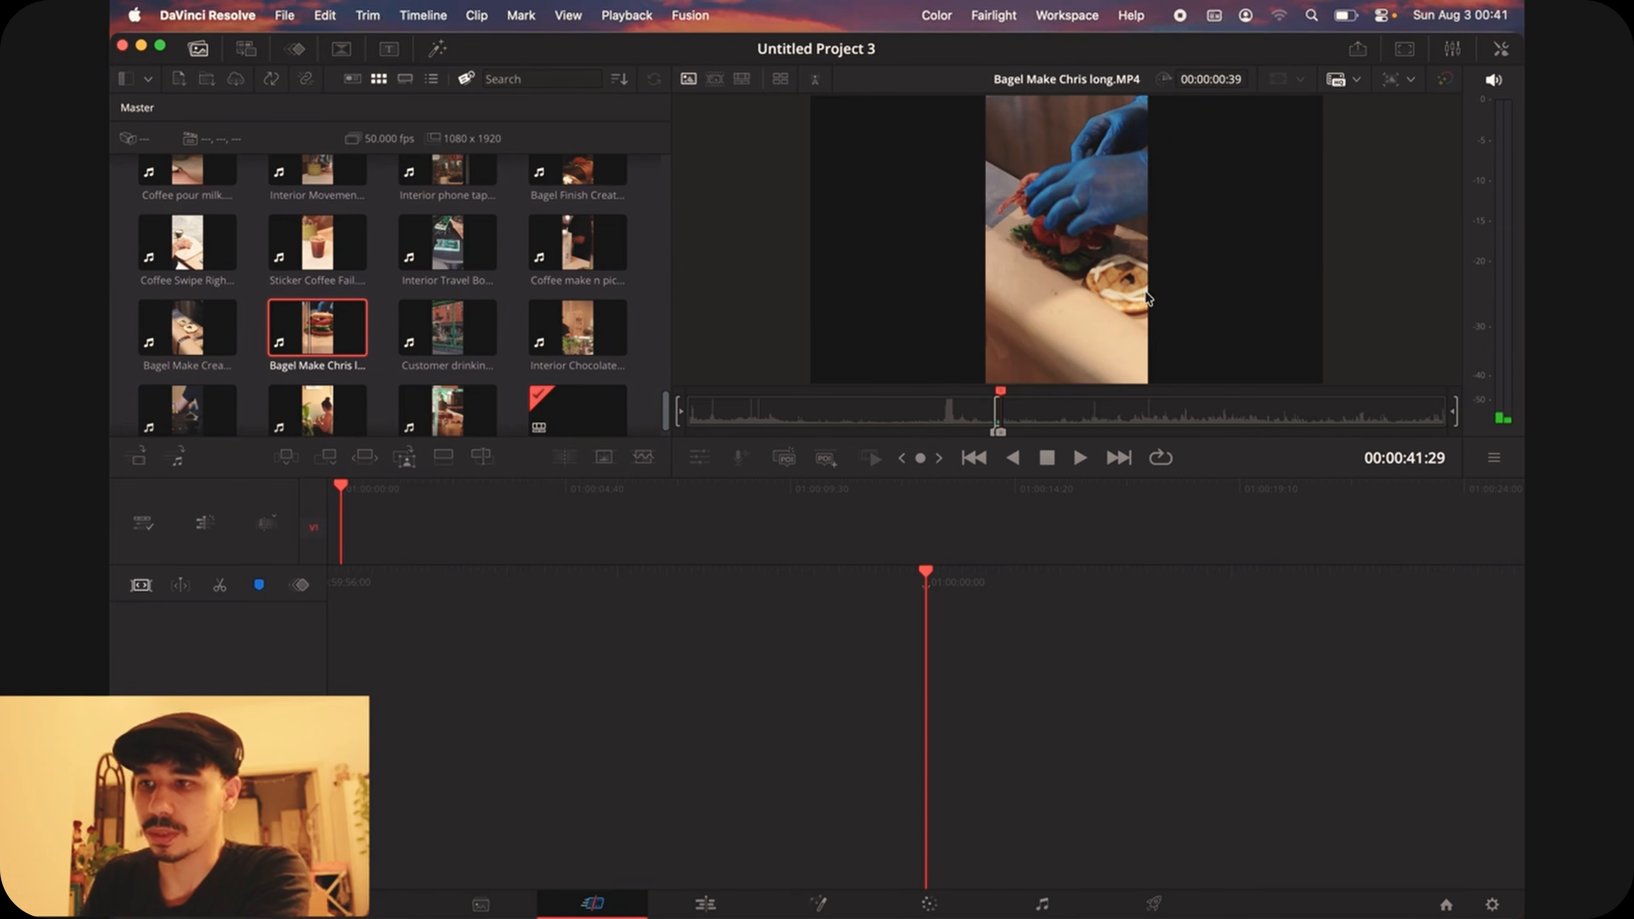
pyautogui.moveTo(1085, 281); pyautogui.dragTo(949, 702)
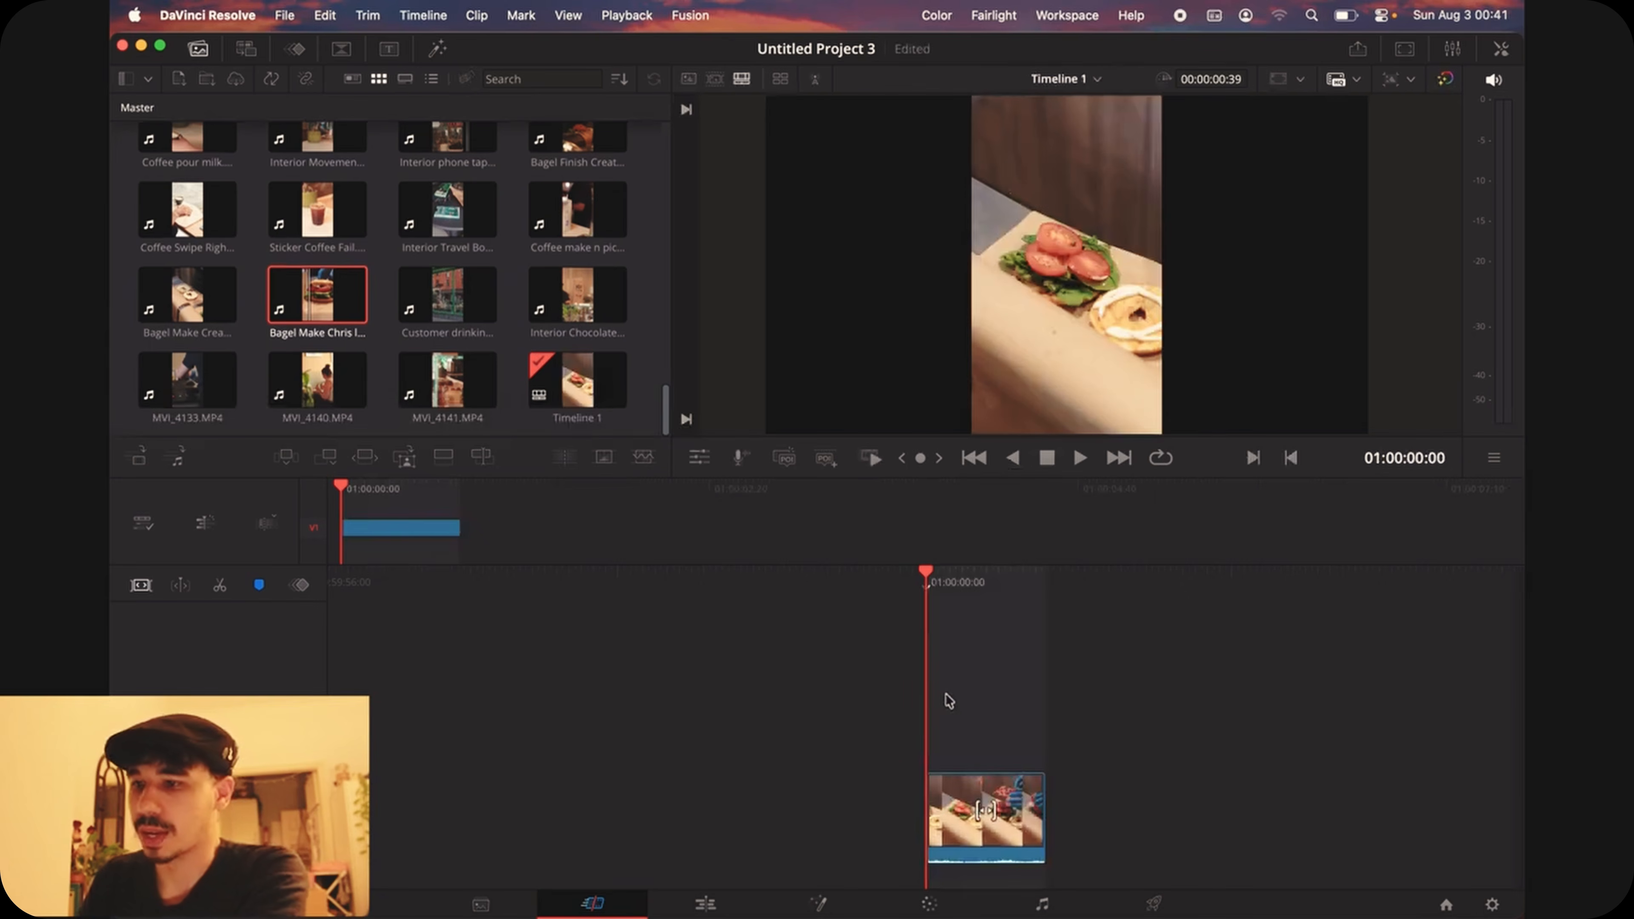
# Step: Play back the bagel clip on the timeline and delete it
pyautogui.press('space')
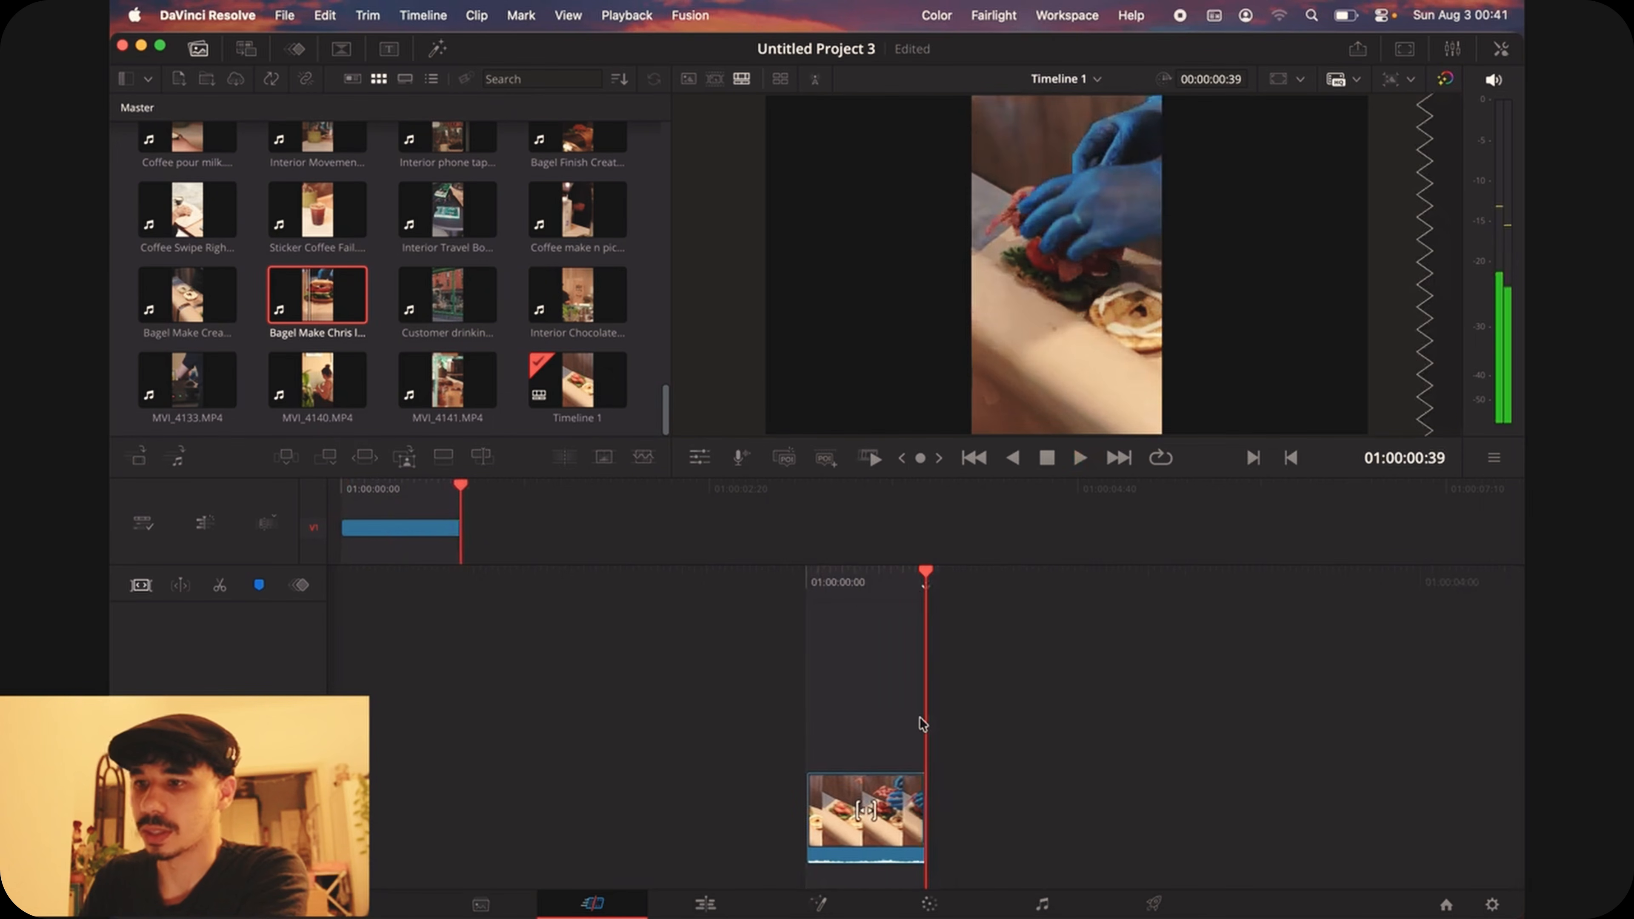
pyautogui.moveTo(846, 578); pyautogui.dragTo(985, 578)
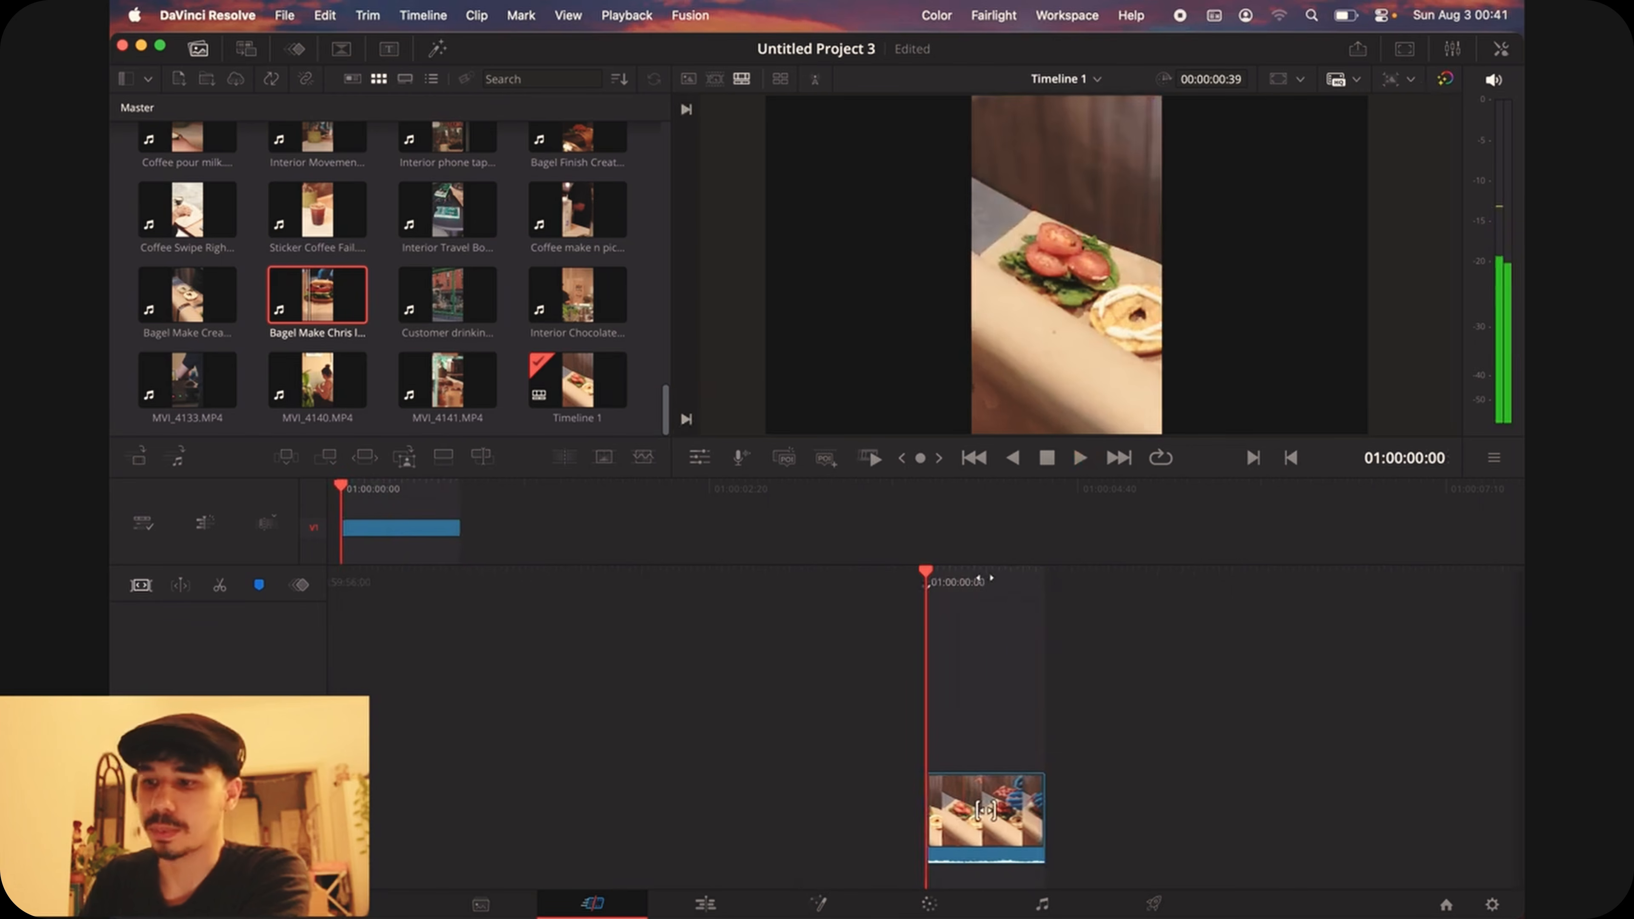
pyautogui.click(1024, 833)
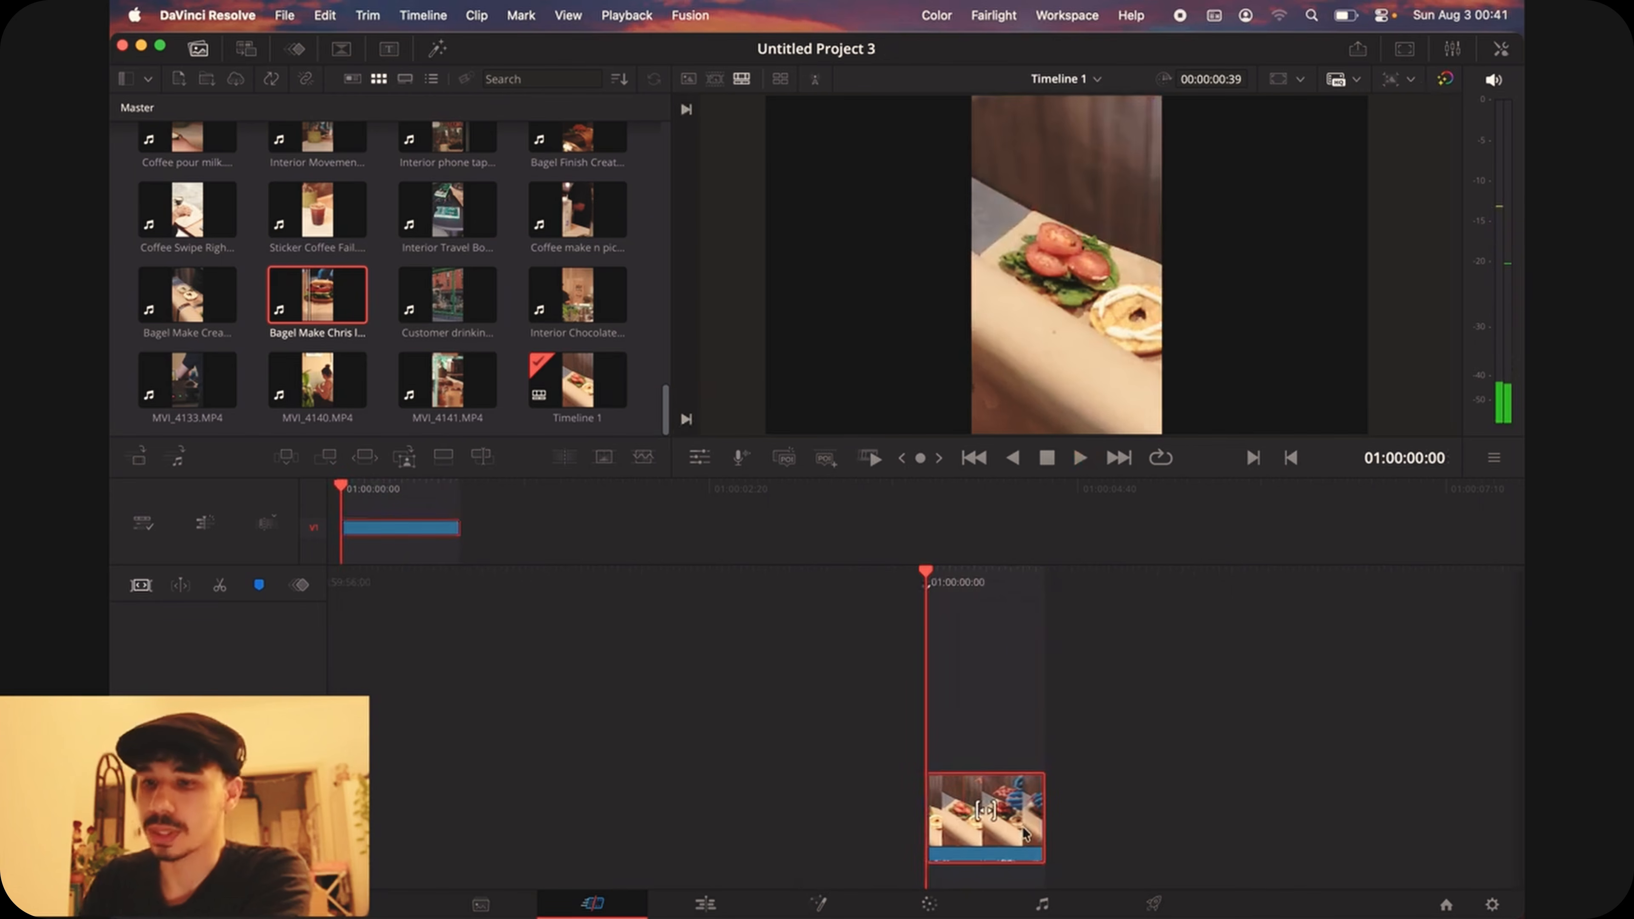
pyautogui.press('BackSpace')
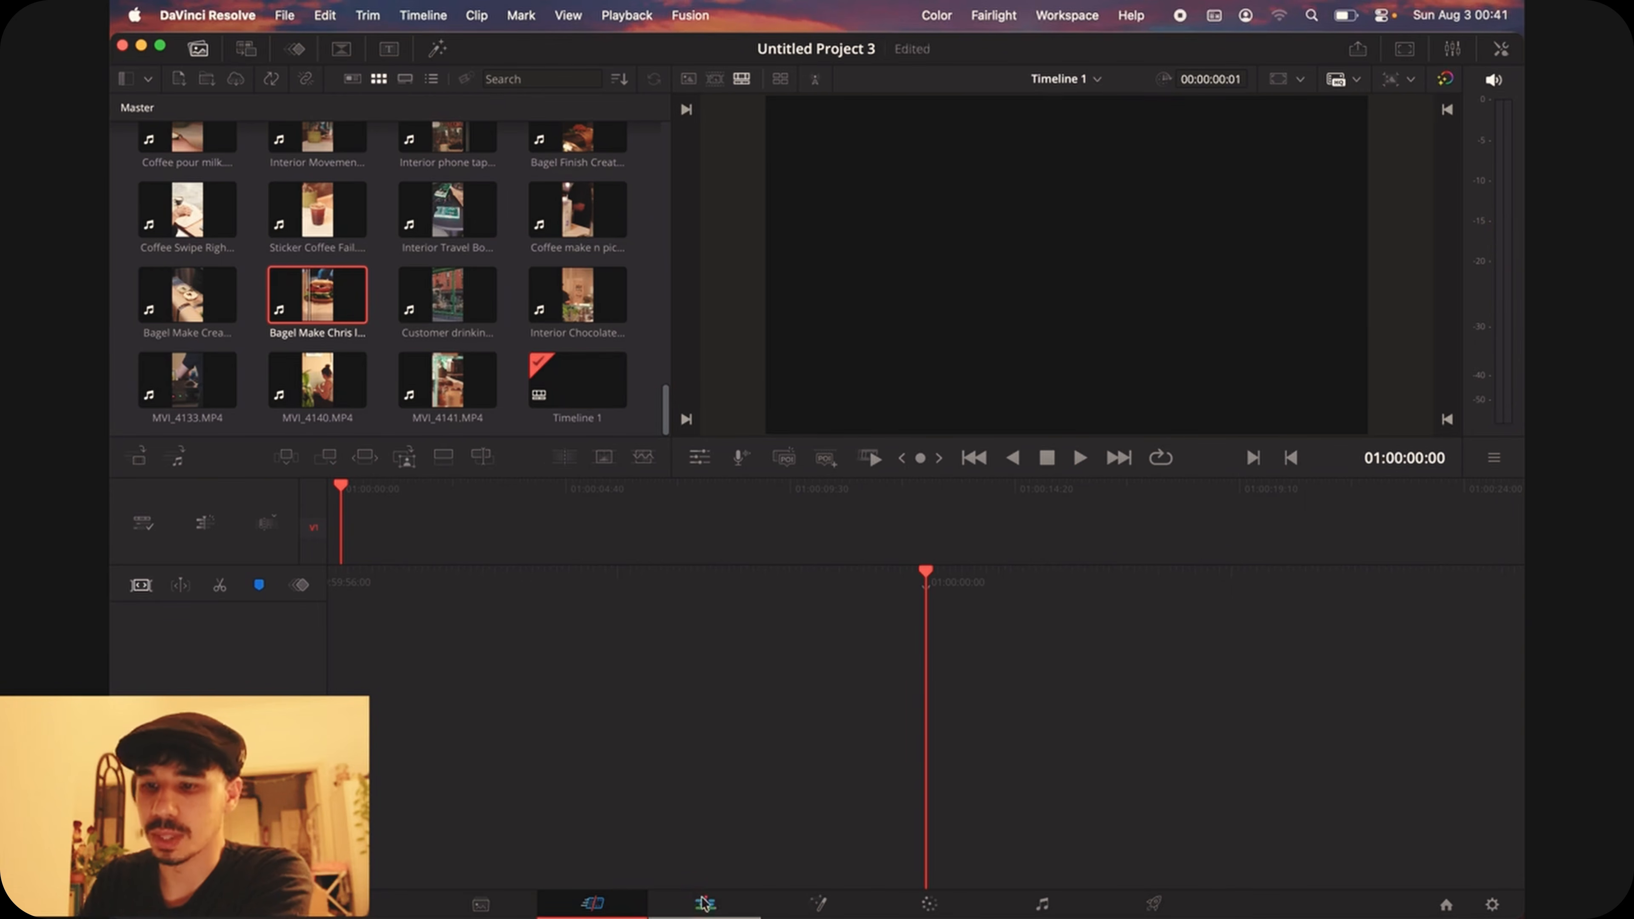
# Step: On the Edit page, mark an 18-frame section of Picking up coffee.MP4 that ends at 00:00:01:16
pyautogui.click(705, 904)
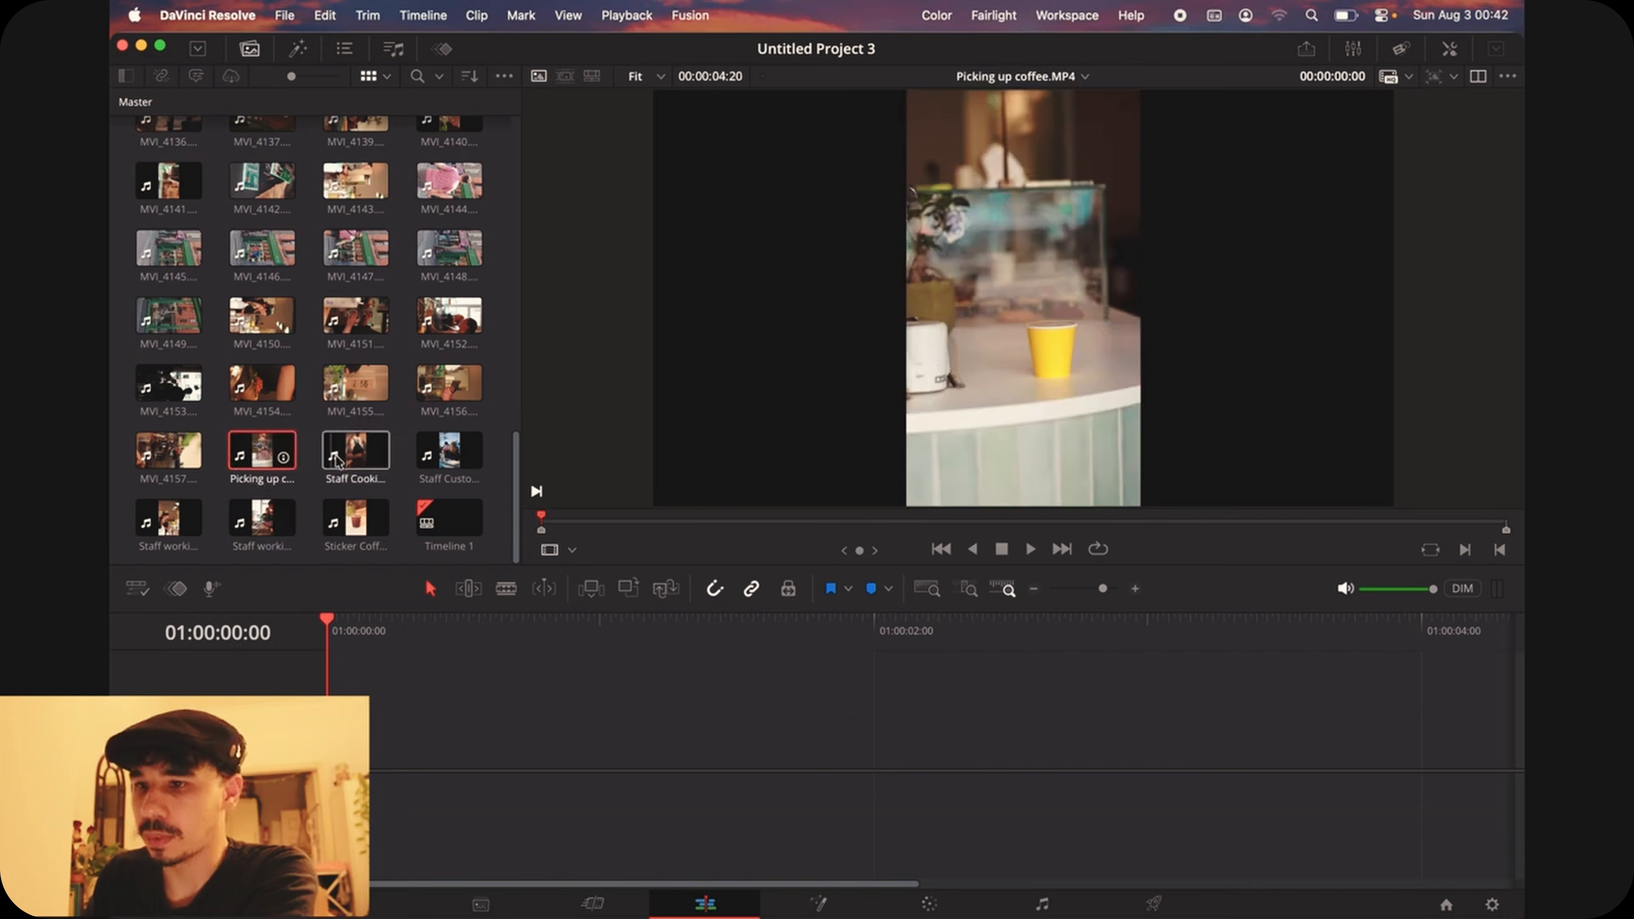
pyautogui.moveTo(627, 515); pyautogui.dragTo(834, 520)
pyautogui.press('o')
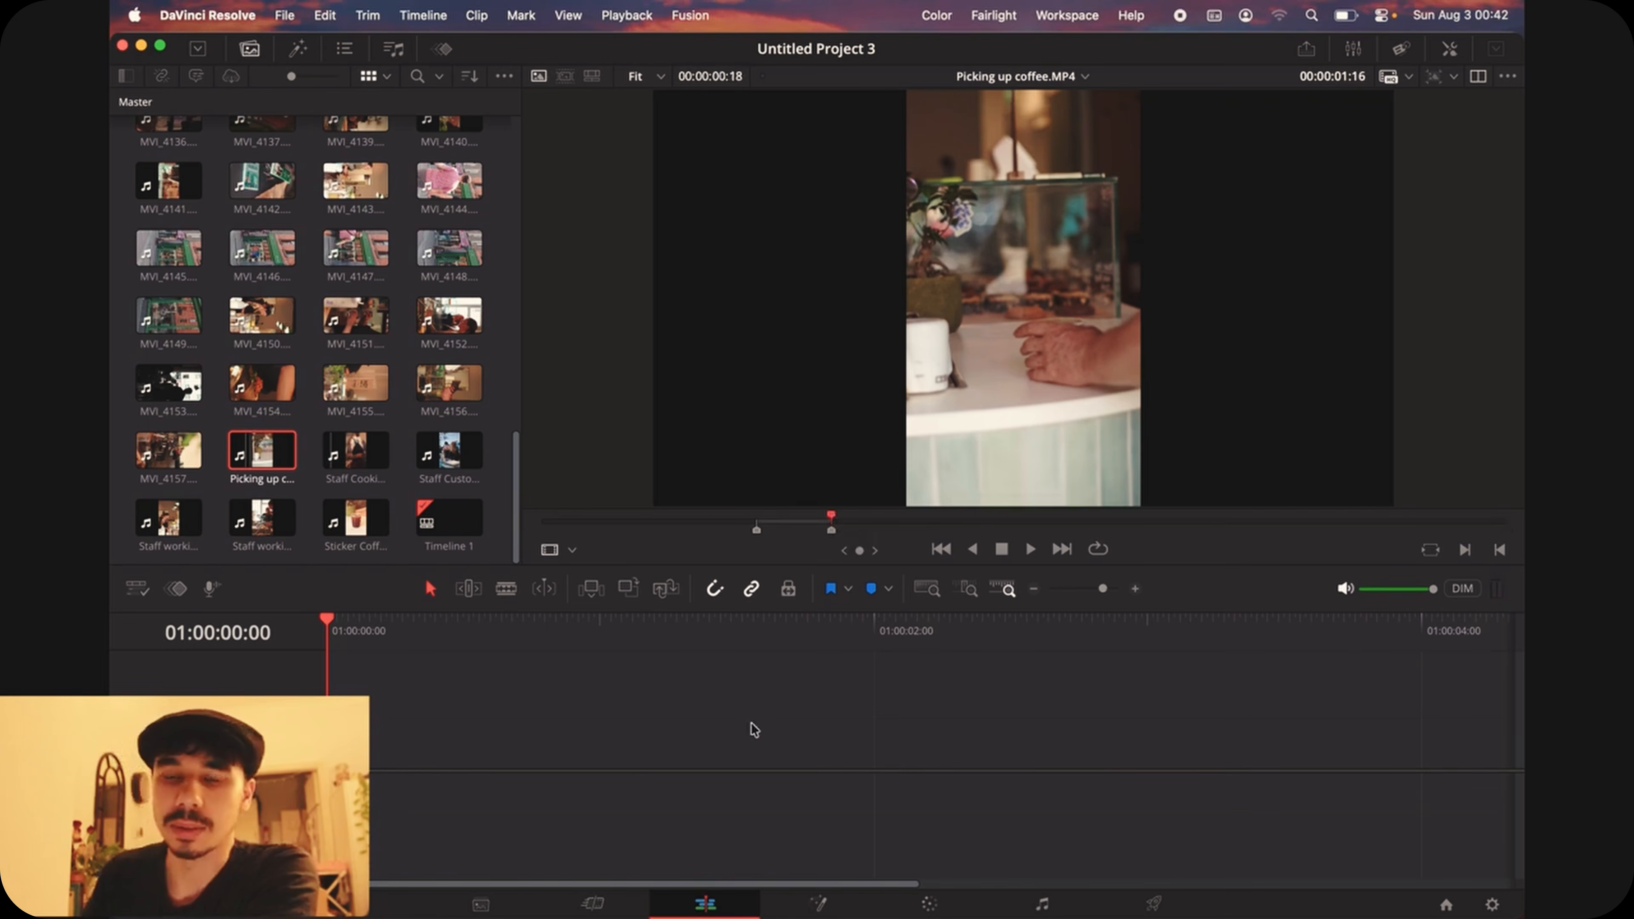
# Step: Try adding only the video of the marked Picking up coffee.MP4 section at the timeline start, play it and undo the insertion
pyautogui.moveTo(1018, 464)
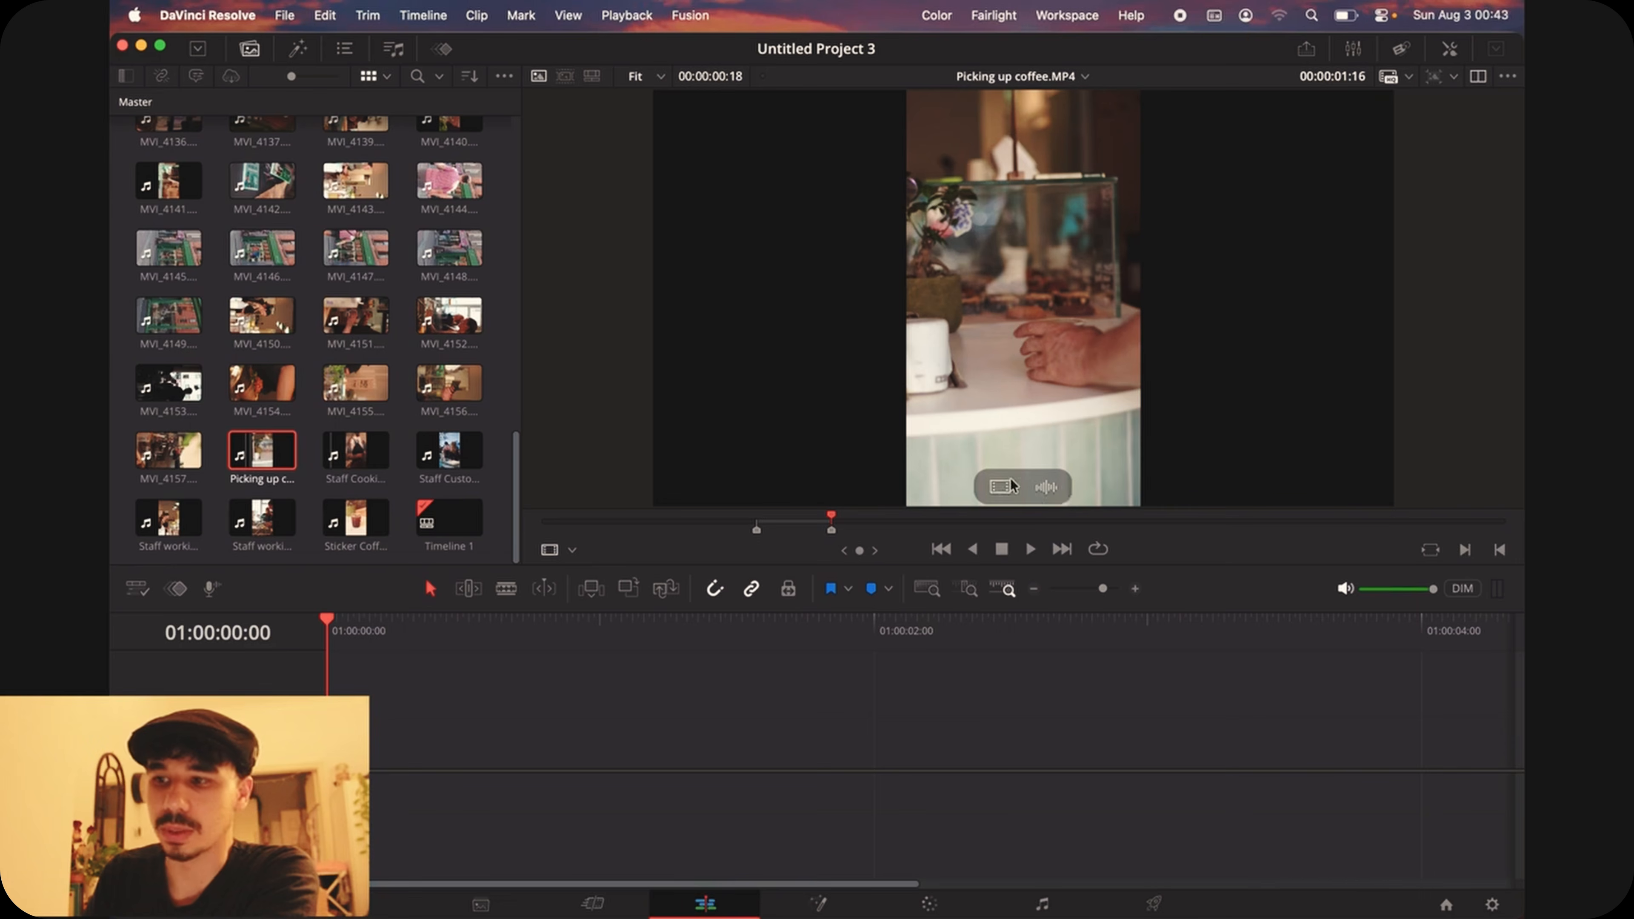
pyautogui.moveTo(1002, 495); pyautogui.dragTo(331, 720)
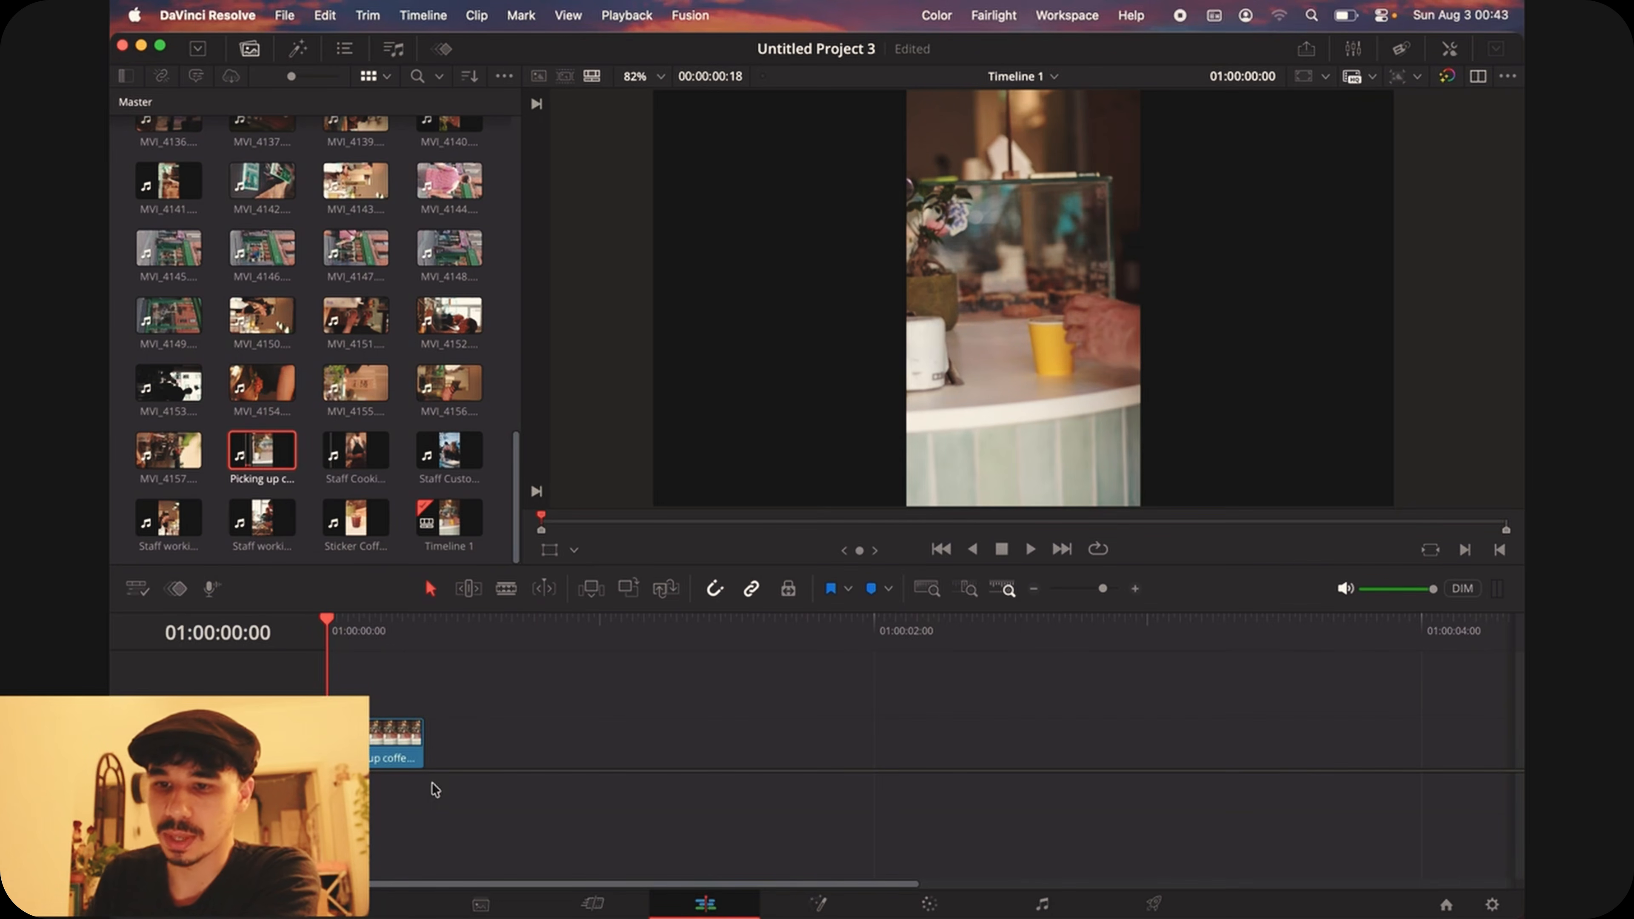
pyautogui.press('space')
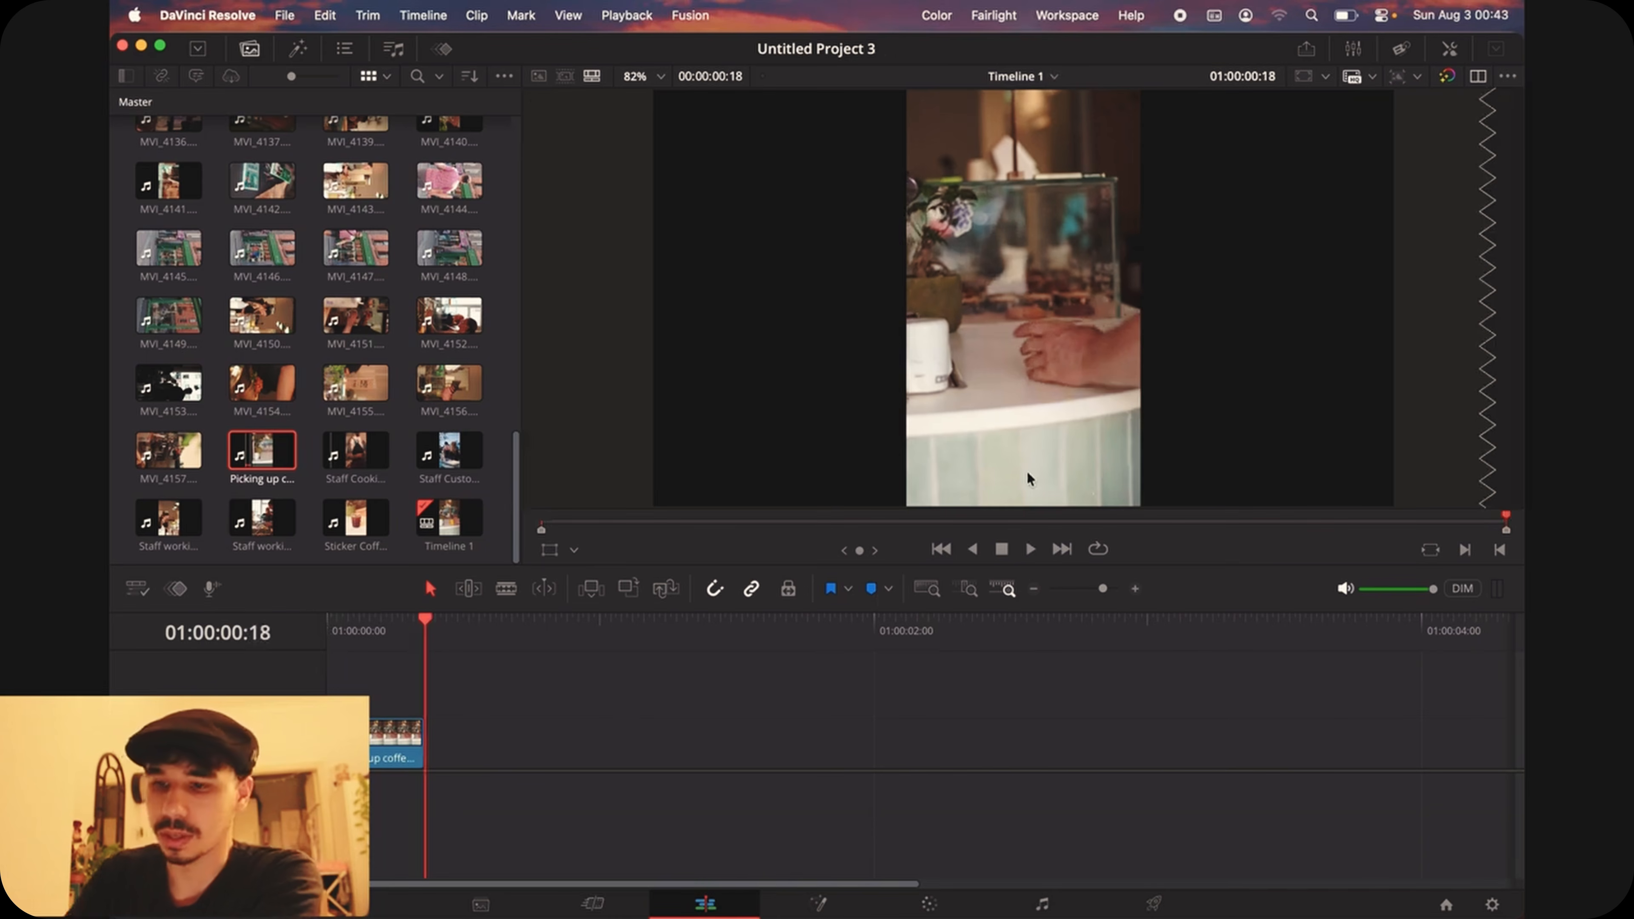
pyautogui.press('super+z')
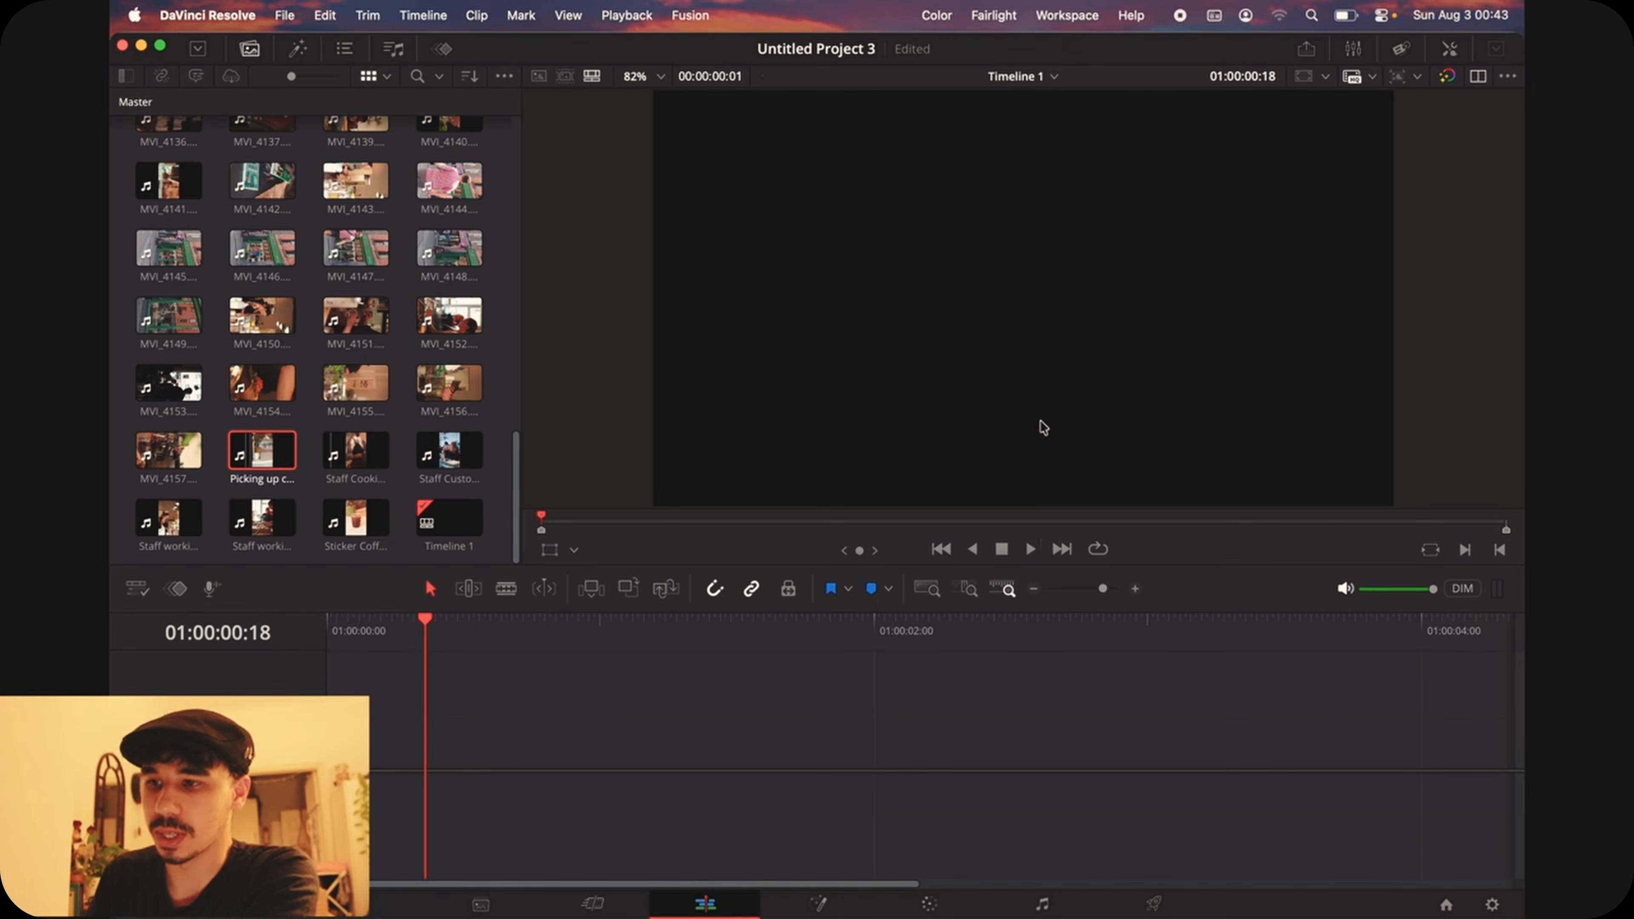
# Step: Return the playhead to 01:00:00:00 and try adding only the audio of the marked Picking up coffee.MP4 section to the timeline
pyautogui.moveTo(428, 619); pyautogui.dragTo(252, 626)
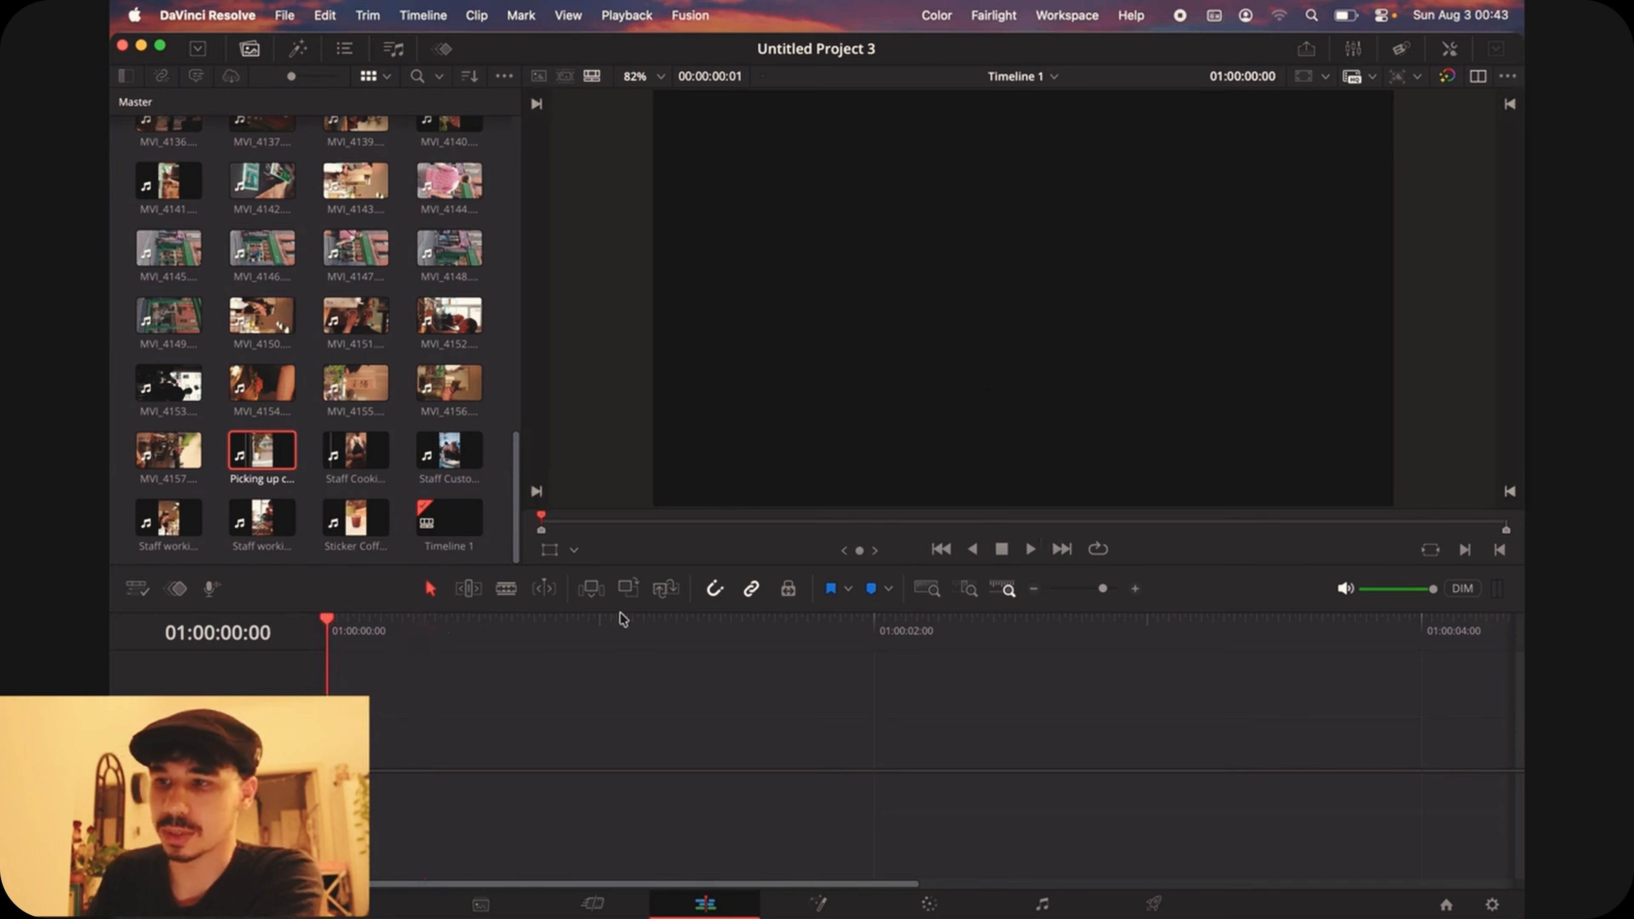
pyautogui.doubleClick(268, 452)
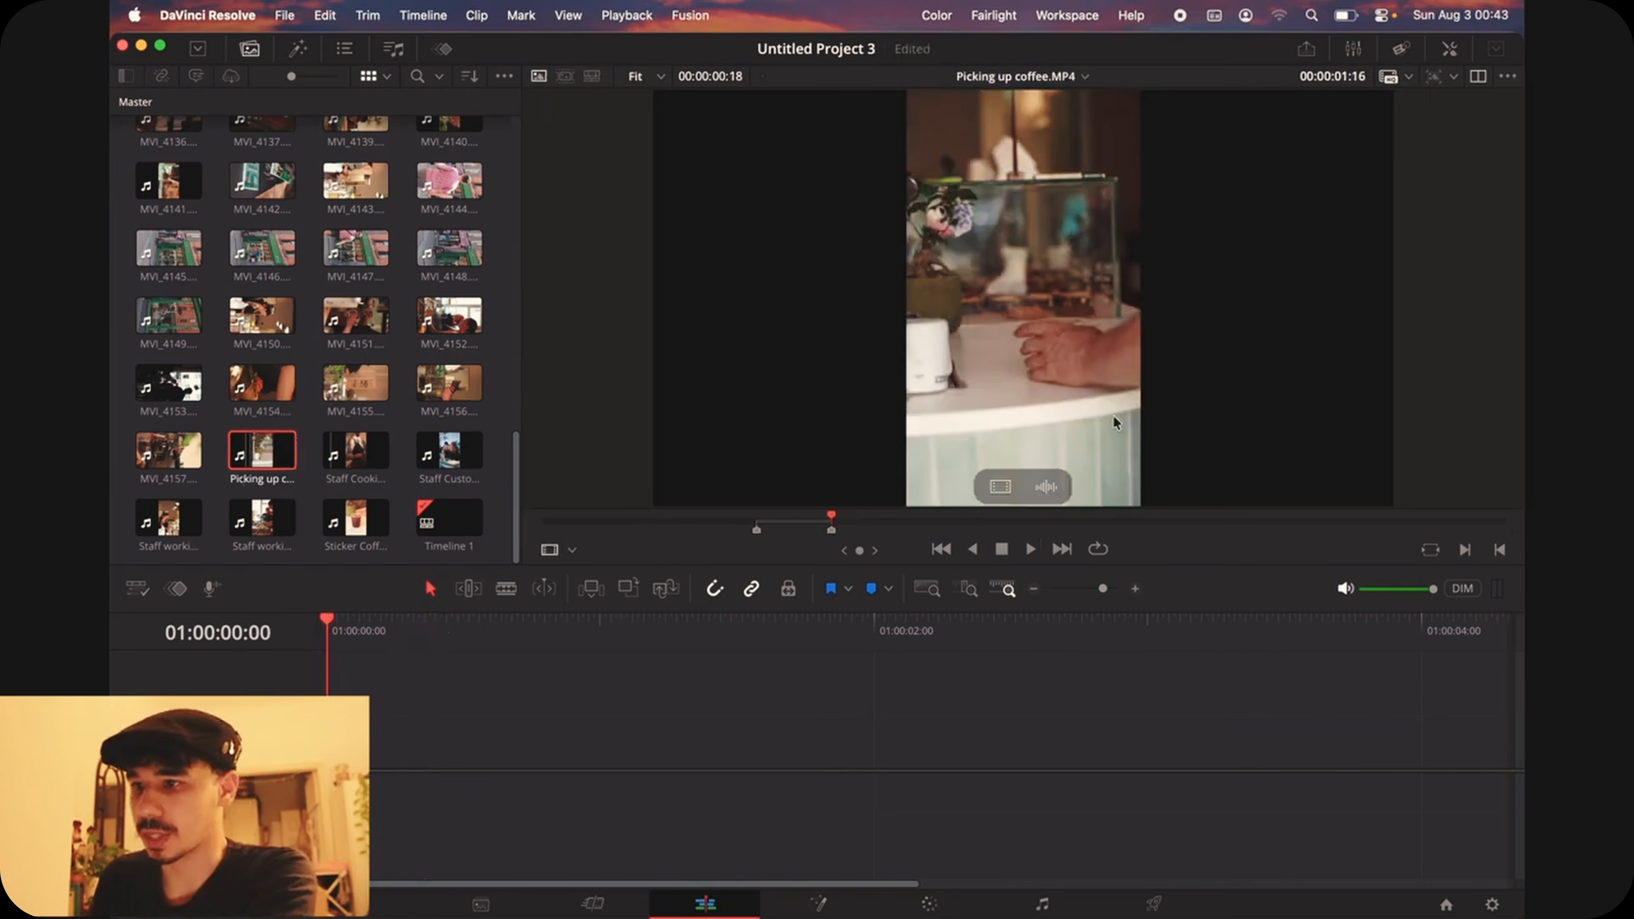
pyautogui.moveTo(1046, 487); pyautogui.dragTo(328, 802)
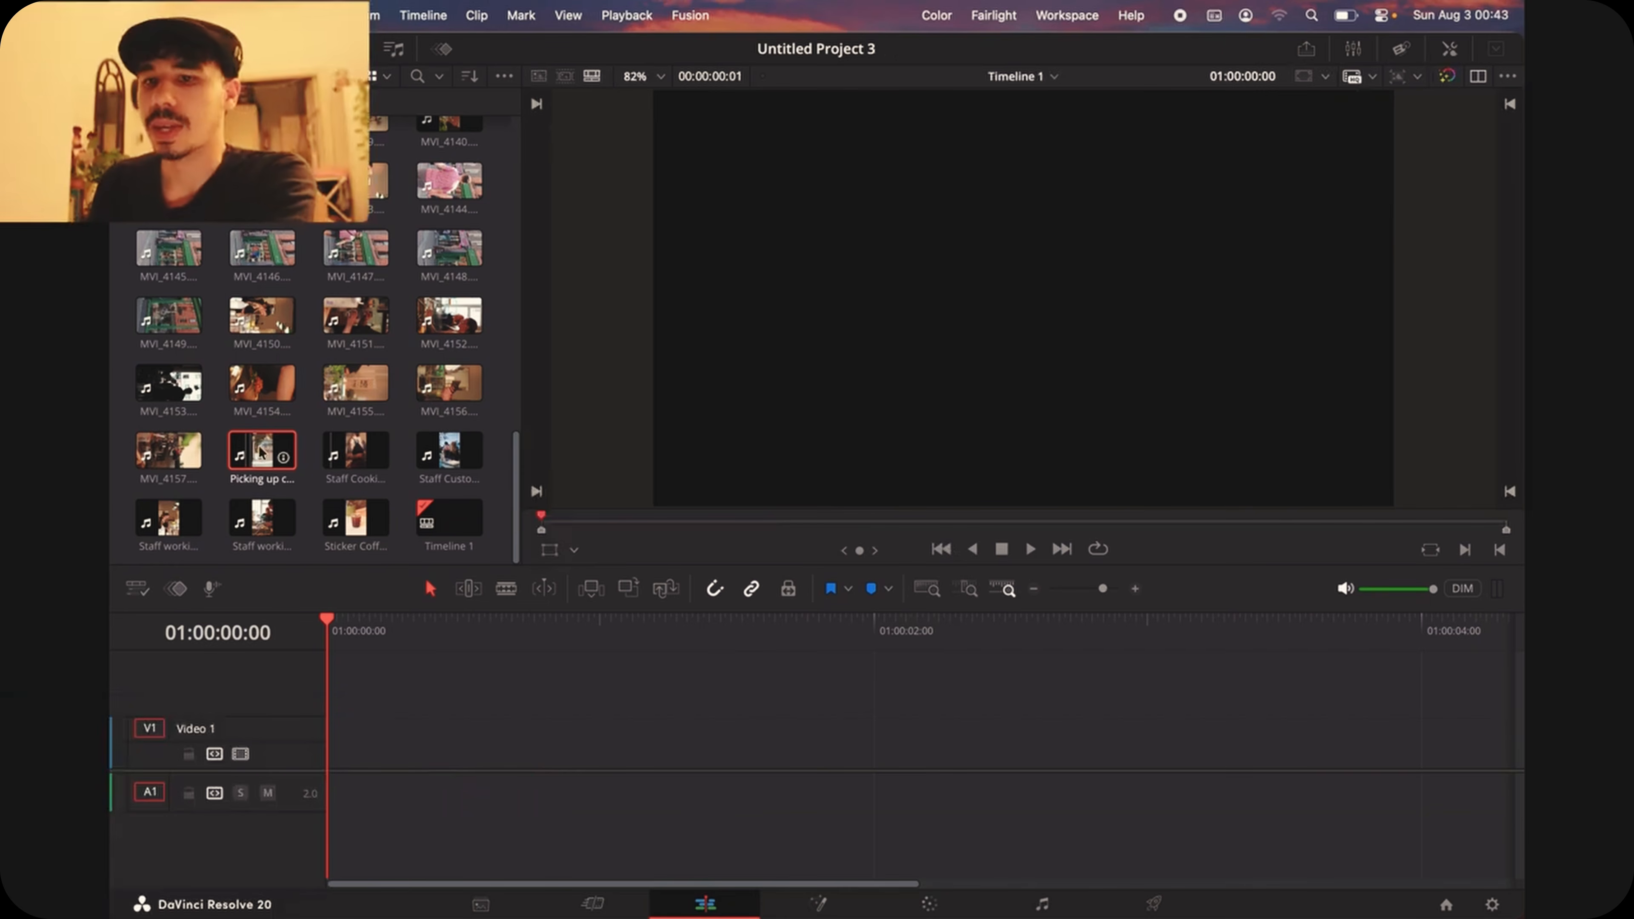
# Step: Add the marked Picking up coffee.MP4 section with both video and audio to the timeline and shift it to end at about 01:00:01:06
pyautogui.moveTo(260, 454); pyautogui.dragTo(351, 739)
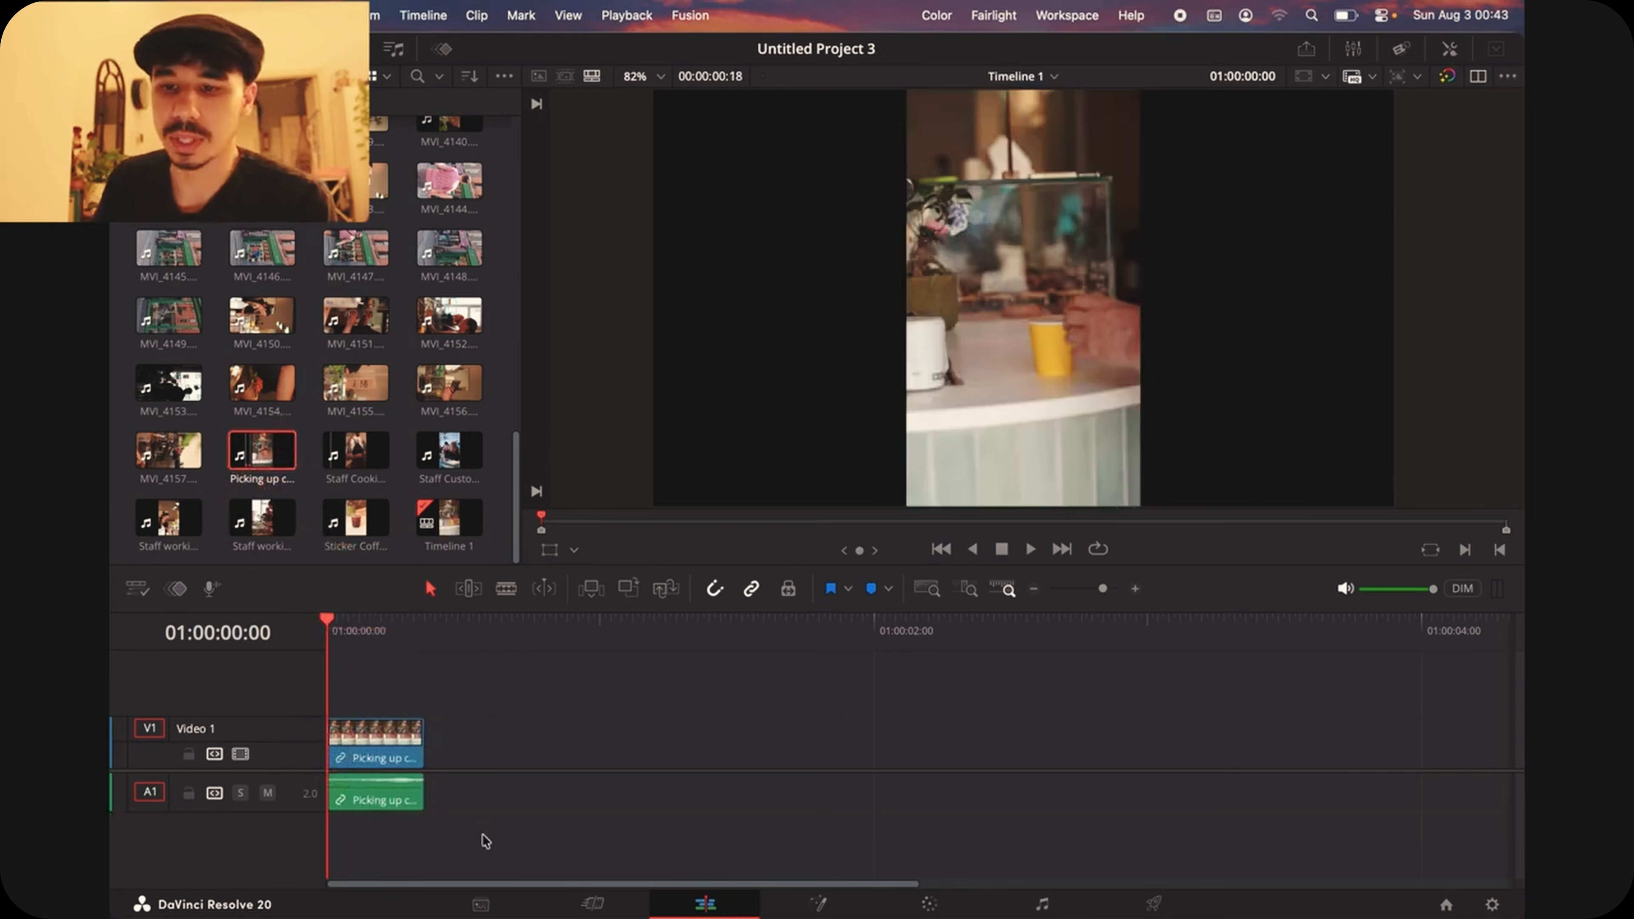
pyautogui.moveTo(350, 767); pyautogui.dragTo(557, 767)
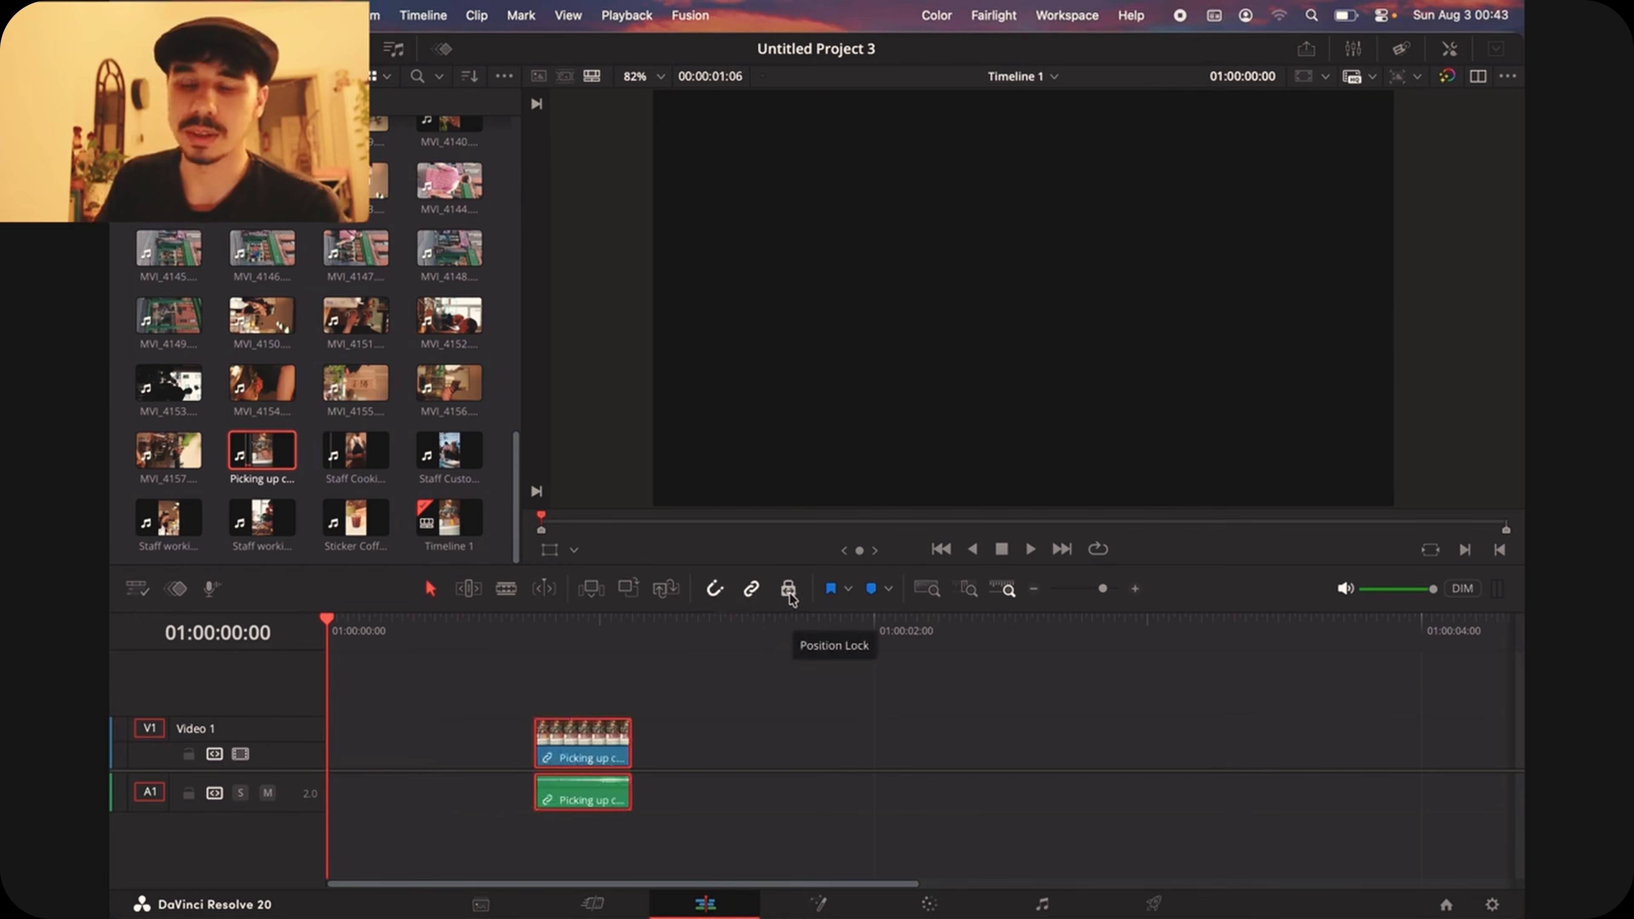
# Step: Try unlinking selection and moving the Picking up coffee clip's video and audio separately, and undo both moves
pyautogui.click(750, 588)
pyautogui.click(611, 747)
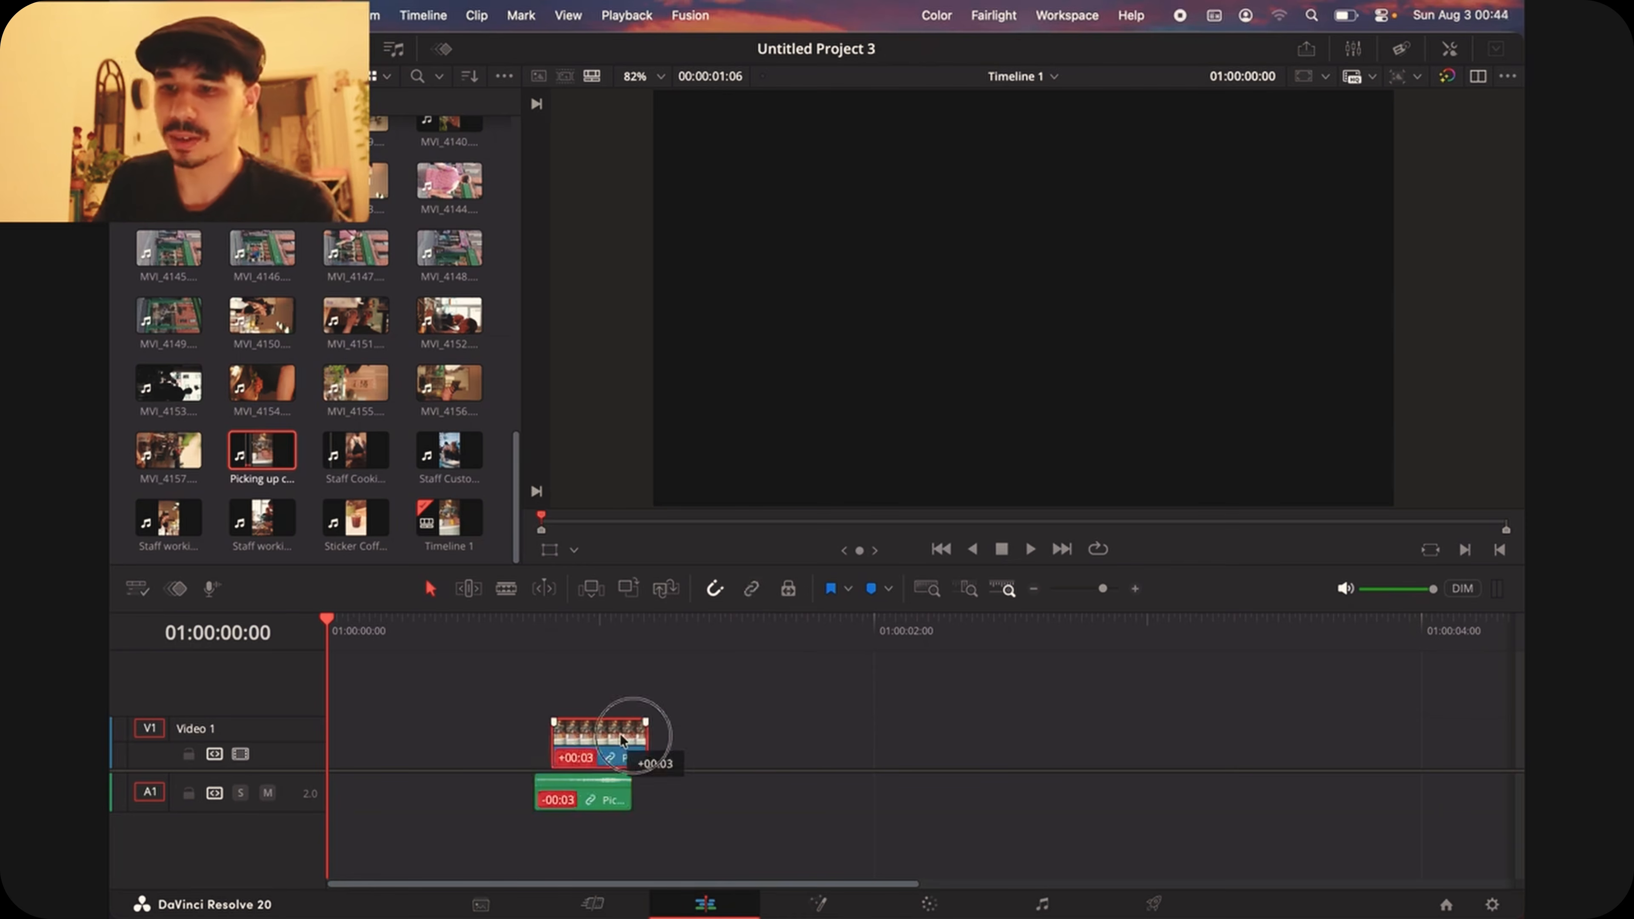
pyautogui.moveTo(595, 738); pyautogui.dragTo(760, 742)
pyautogui.moveTo(595, 793); pyautogui.dragTo(494, 747)
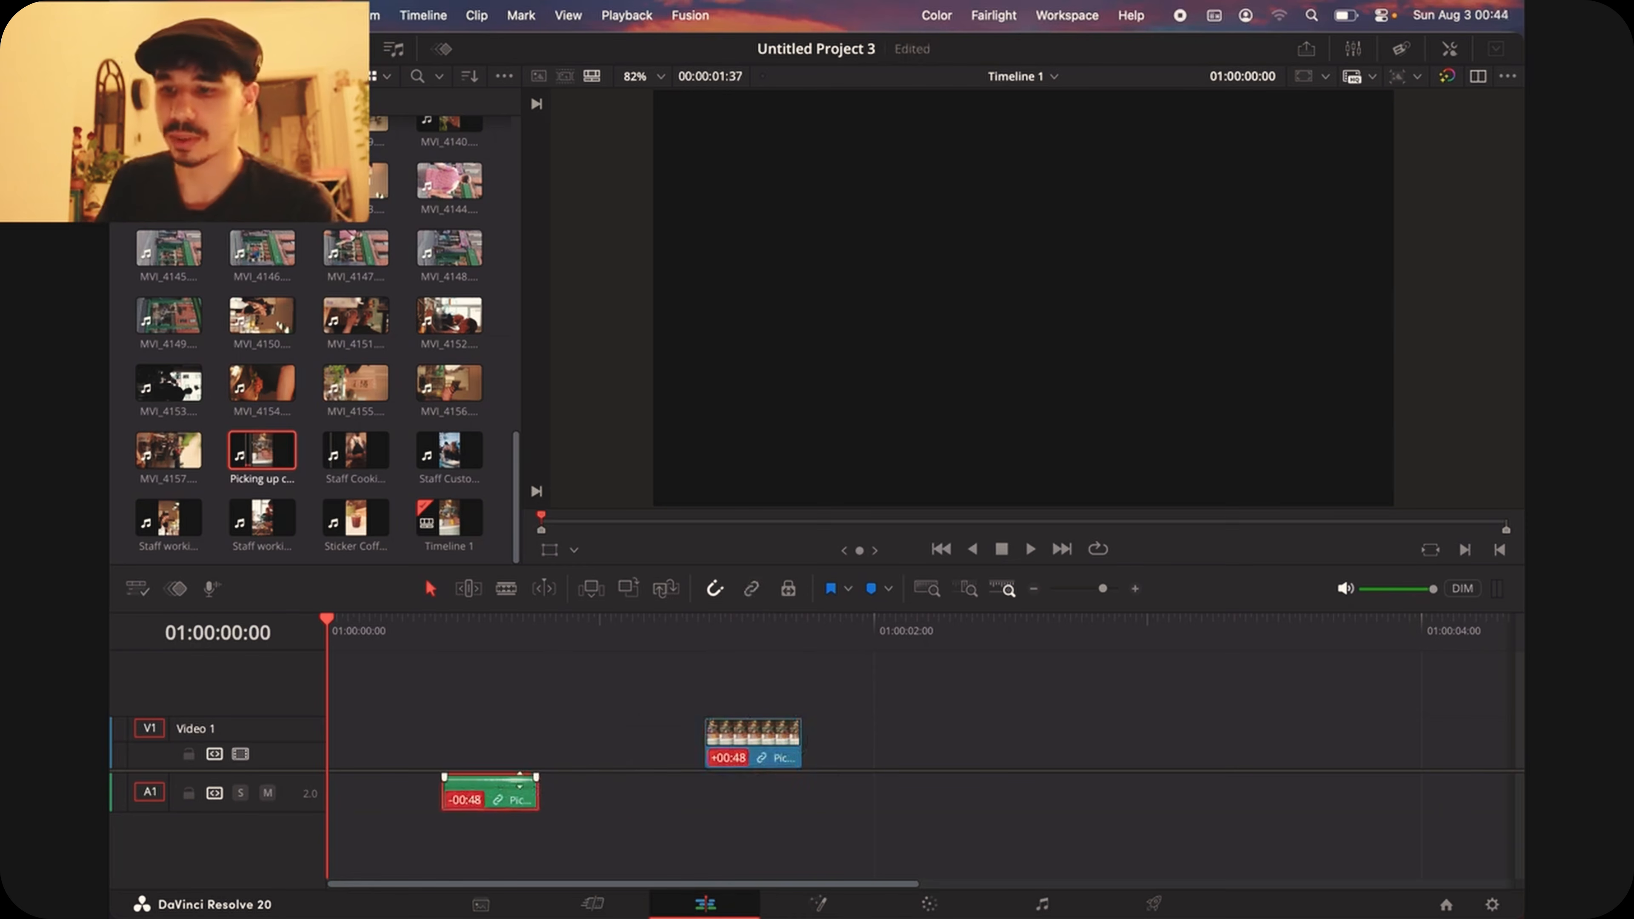
pyautogui.moveTo(944, 916)
pyautogui.press('super+z')
pyautogui.press('super+z')
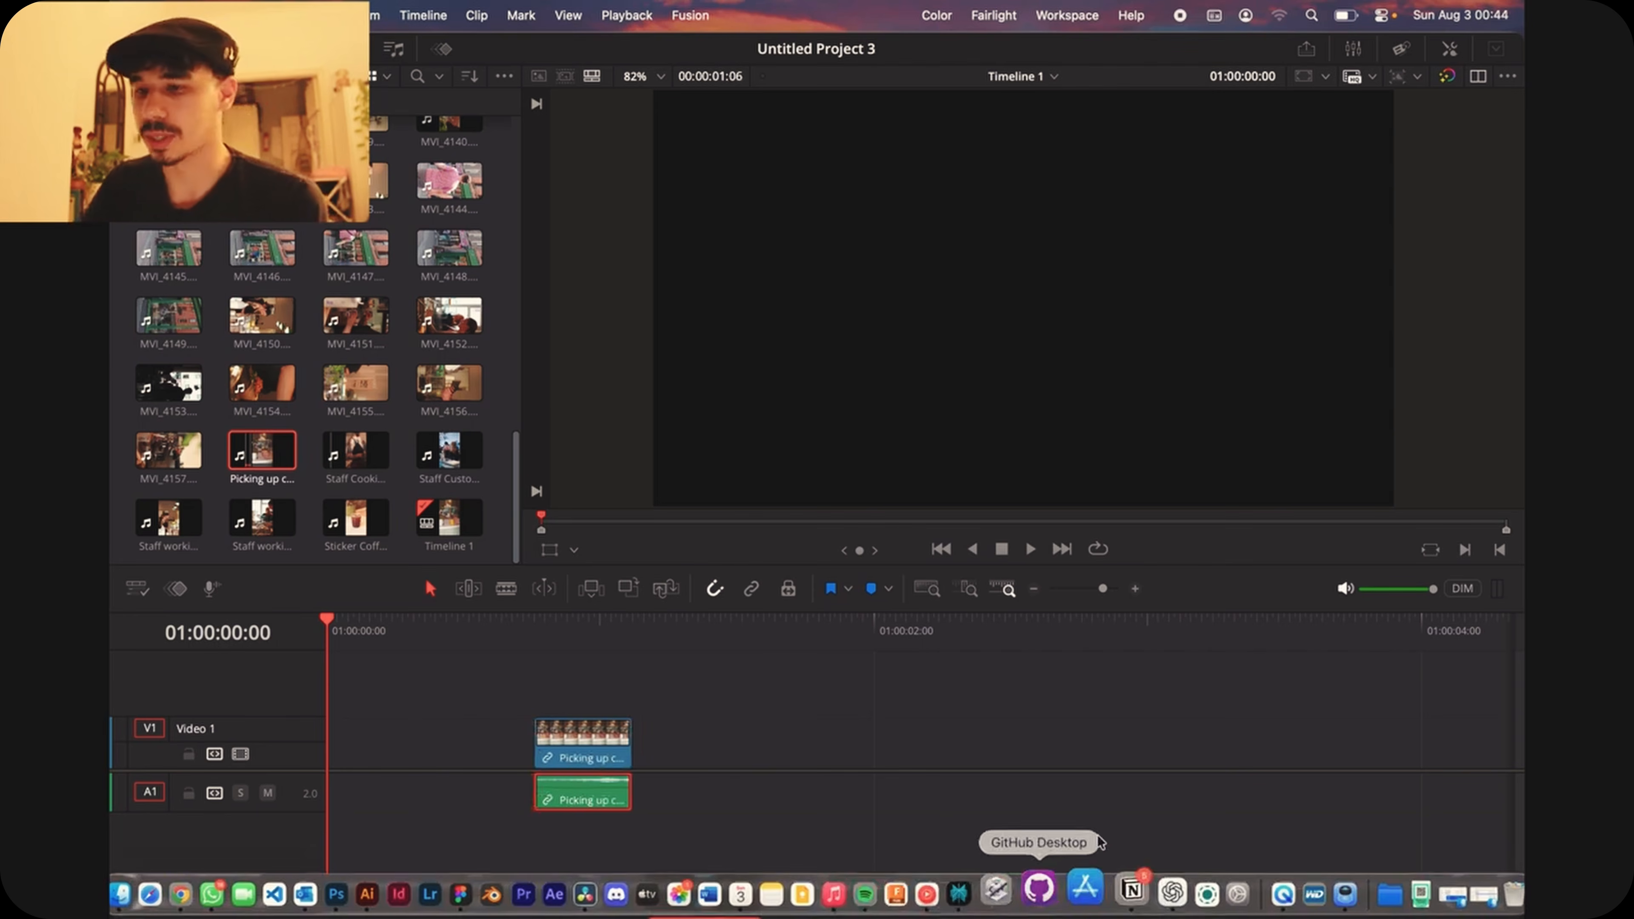
# Step: Mark Sticker Coffee Fail.MP4 from 00:00:03:47 to 00:00:05:21 and place it on the timeline just after the Picking up coffee clip, with a small gap
pyautogui.click(718, 592)
pyautogui.click(353, 517)
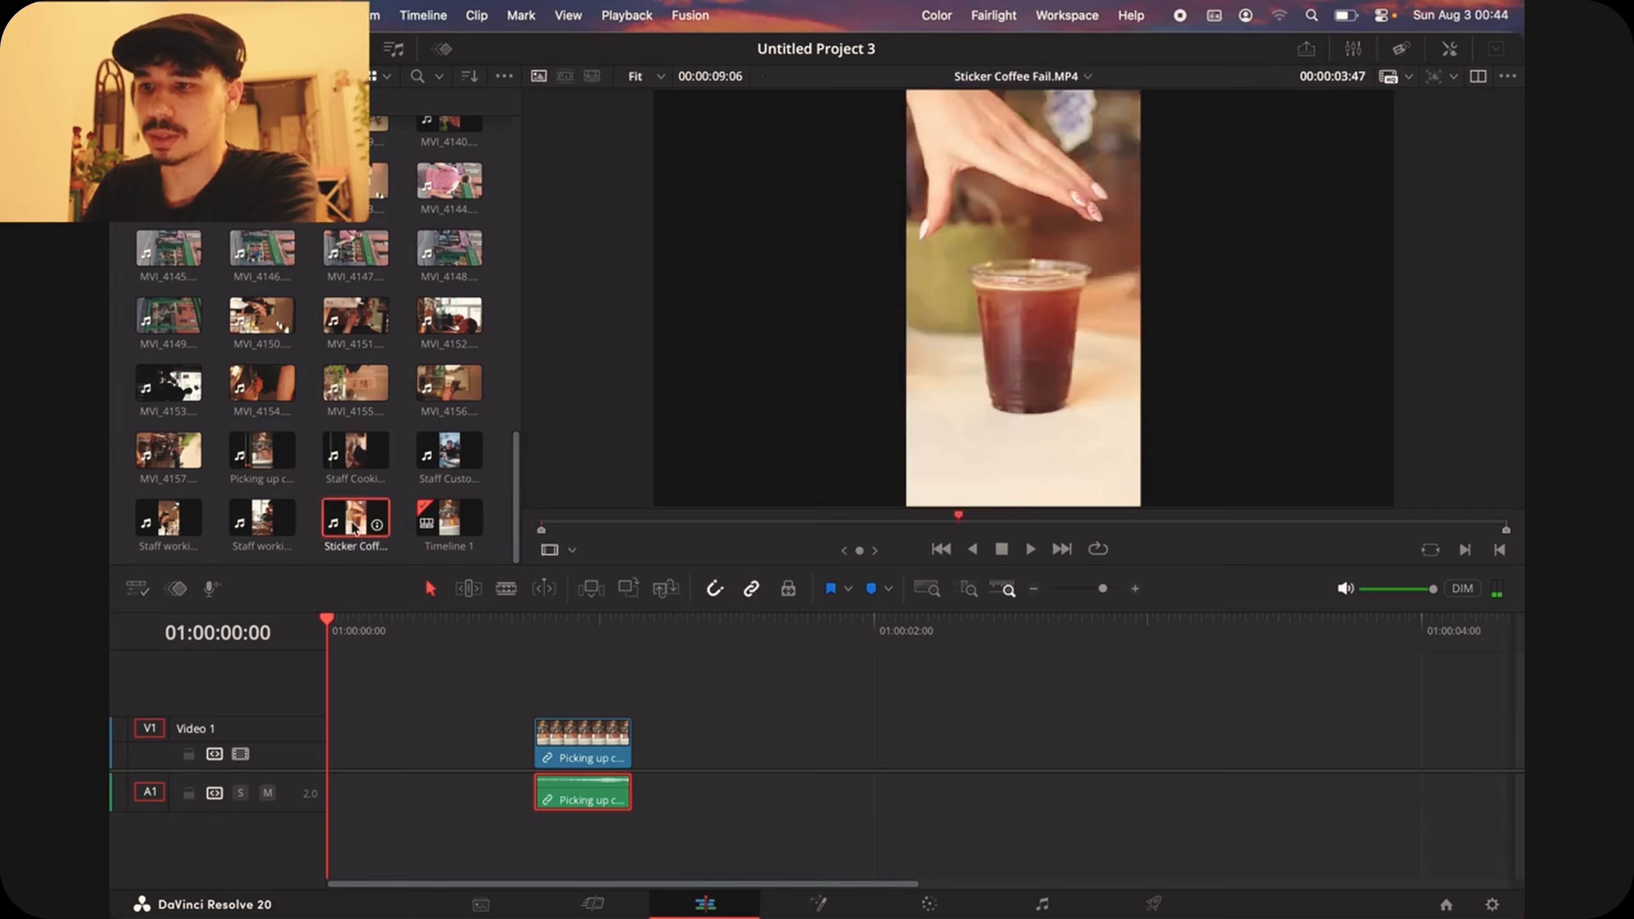
pyautogui.moveTo(958, 516)
pyautogui.mouseDown()
pyautogui.moveTo(893, 515)
pyautogui.moveTo(965, 532)
pyautogui.moveTo(954, 518)
pyautogui.moveTo(1116, 524)
pyautogui.mouseUp()
pyautogui.press('i')
pyautogui.press('o')
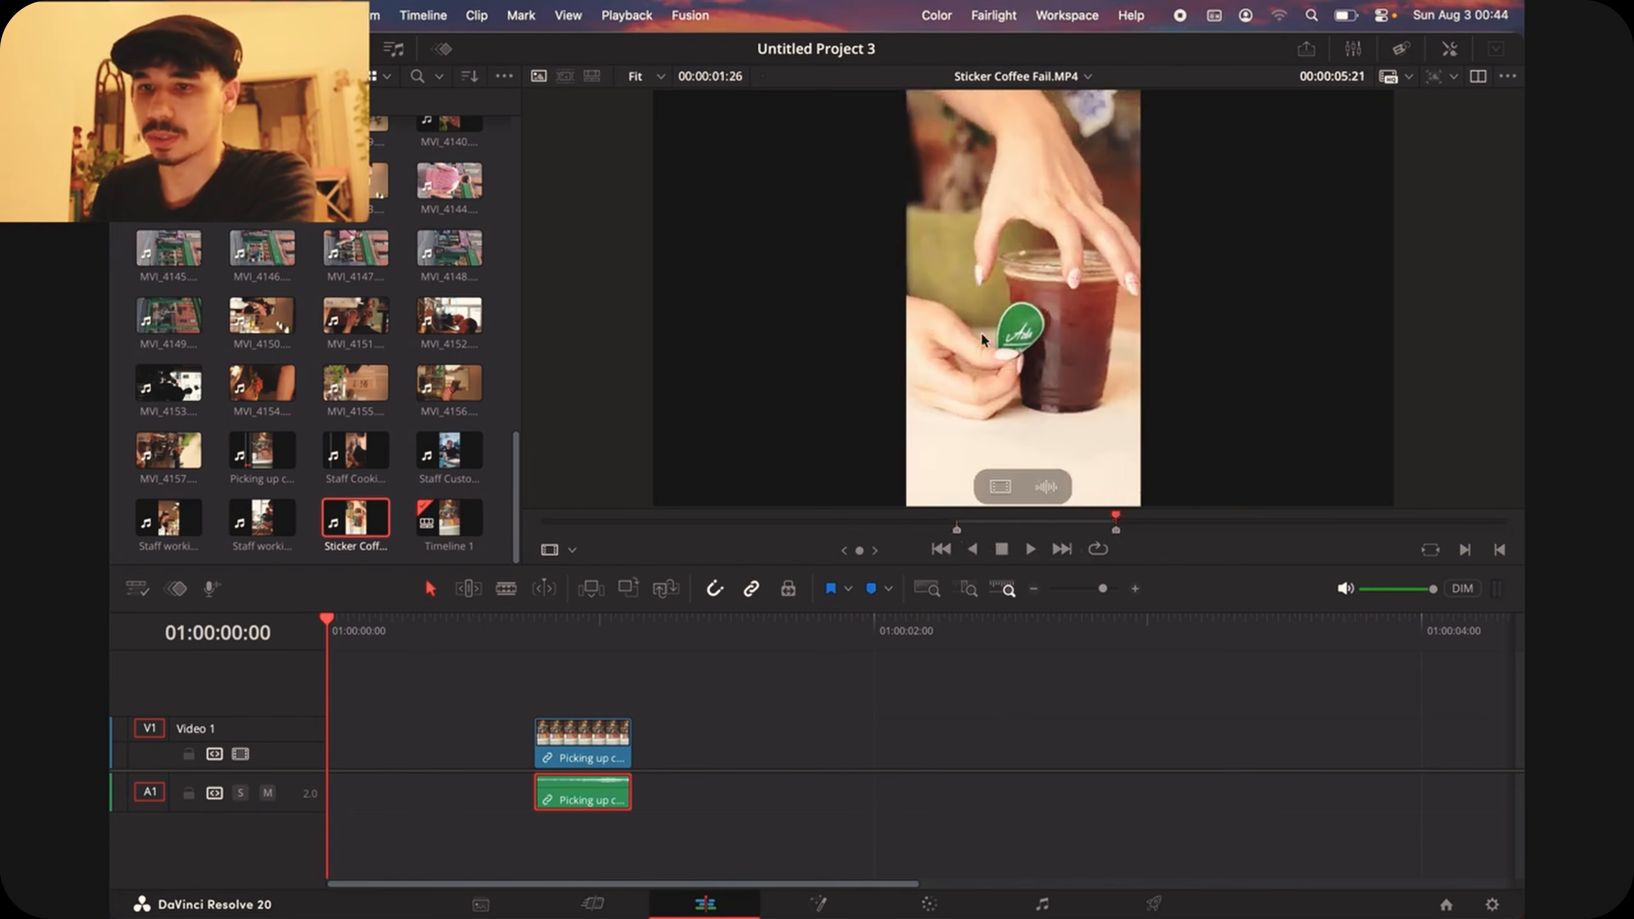
pyautogui.moveTo(353, 525); pyautogui.dragTo(812, 735)
pyautogui.press('super+z')
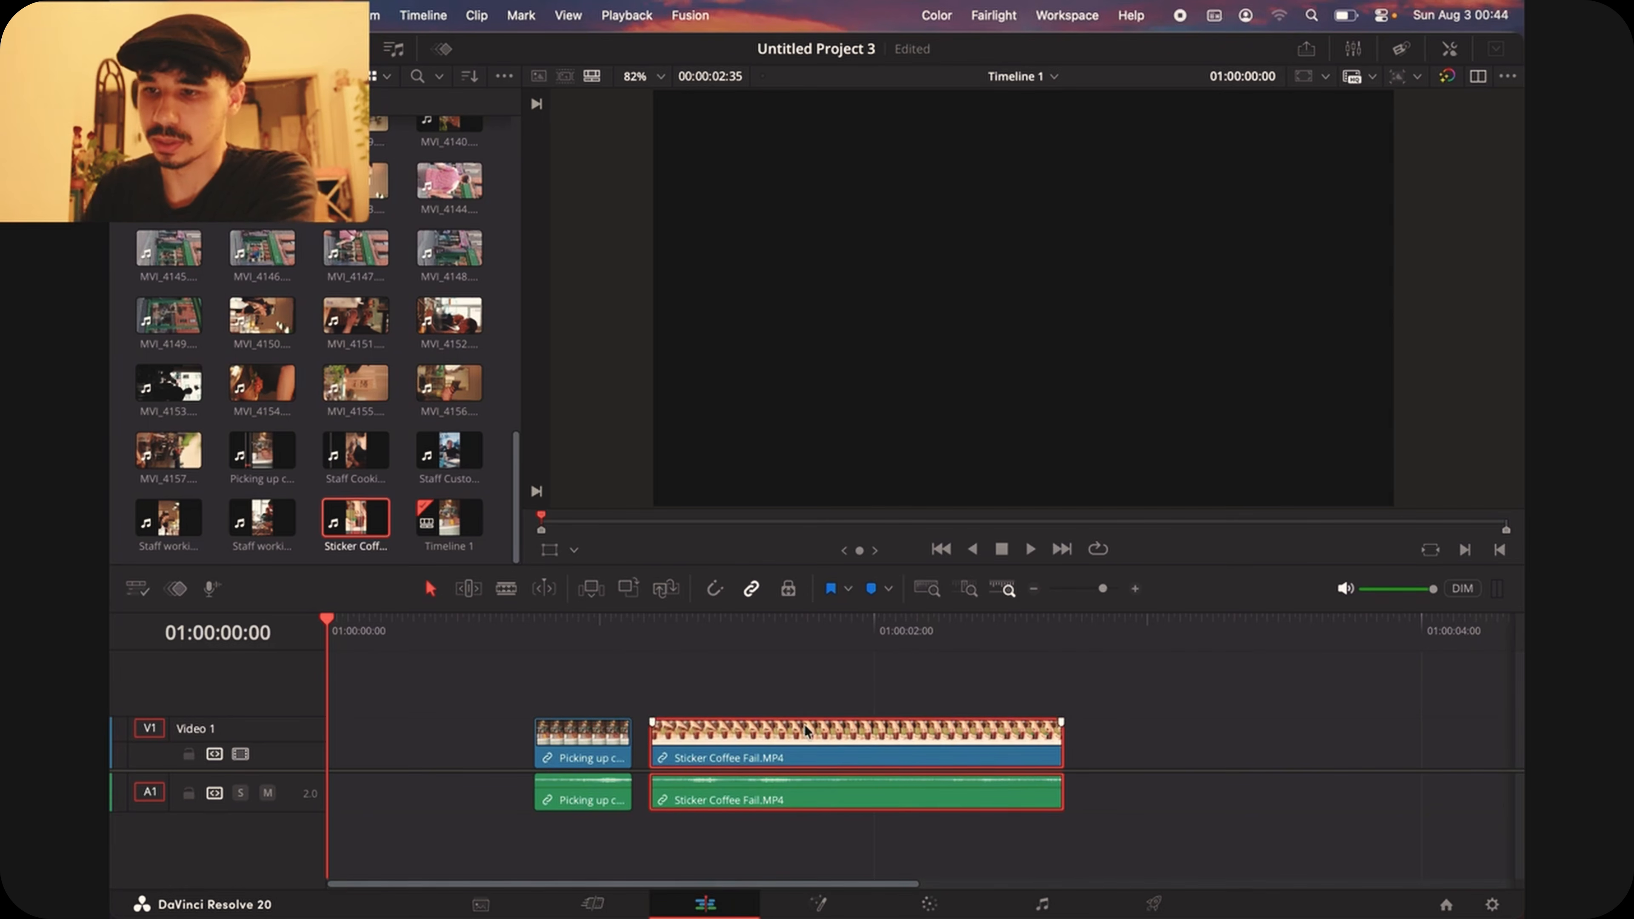
# Step: Split the Sticker Coffee Fail.MP4 clip on the timeline with the Blade at about 01:00:01:38
pyautogui.click(748, 590)
pyautogui.click(598, 733)
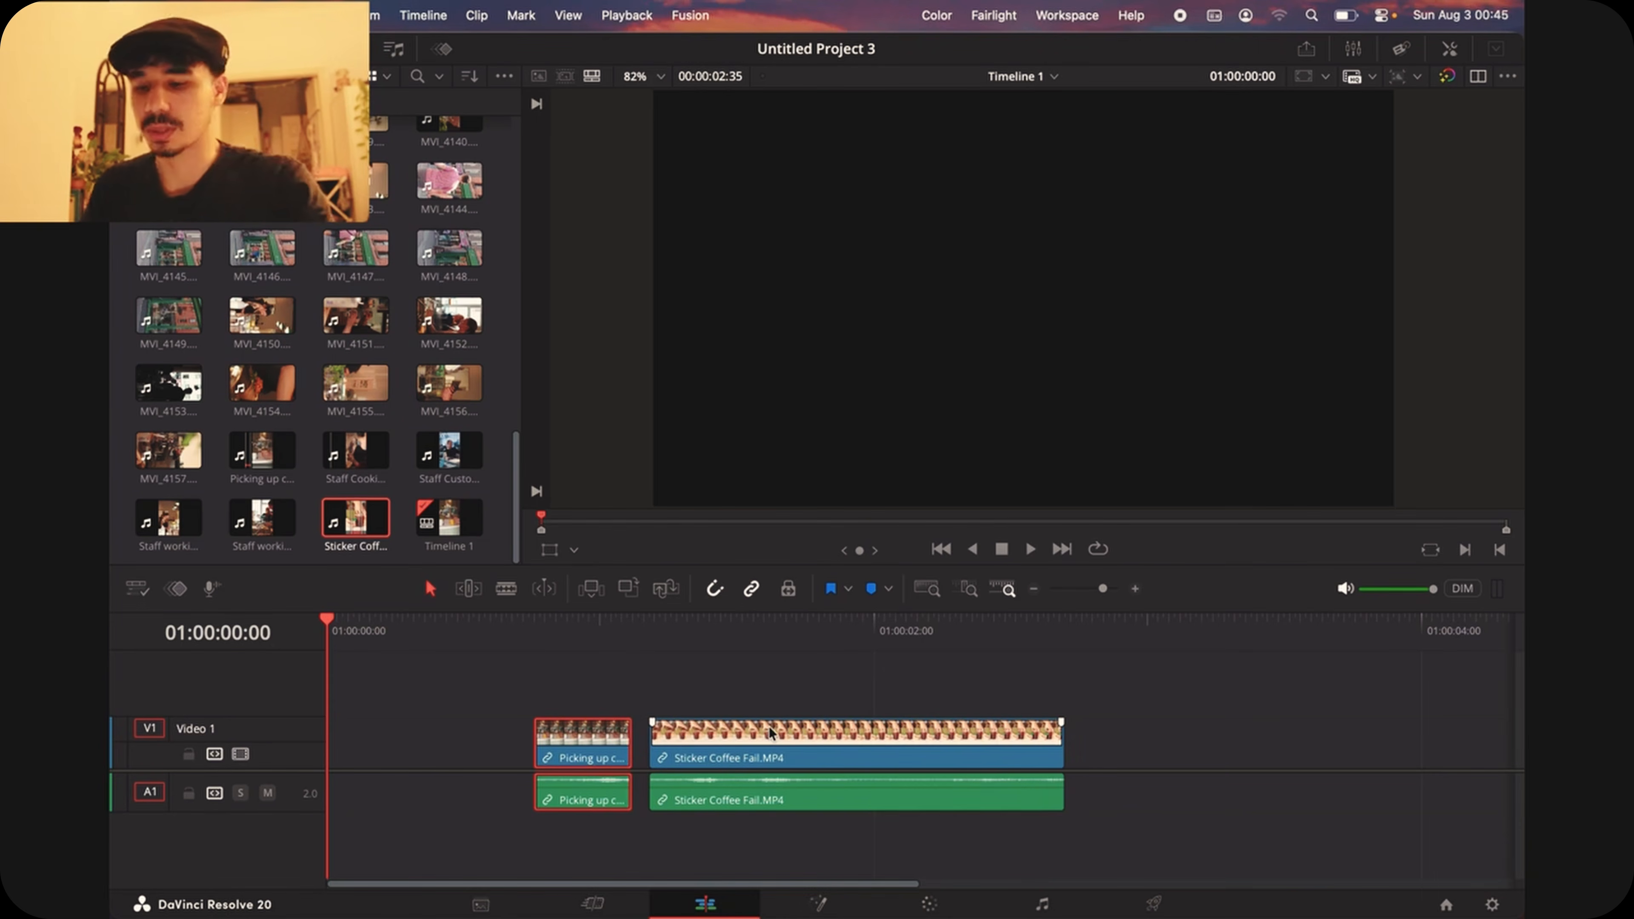
pyautogui.press('b')
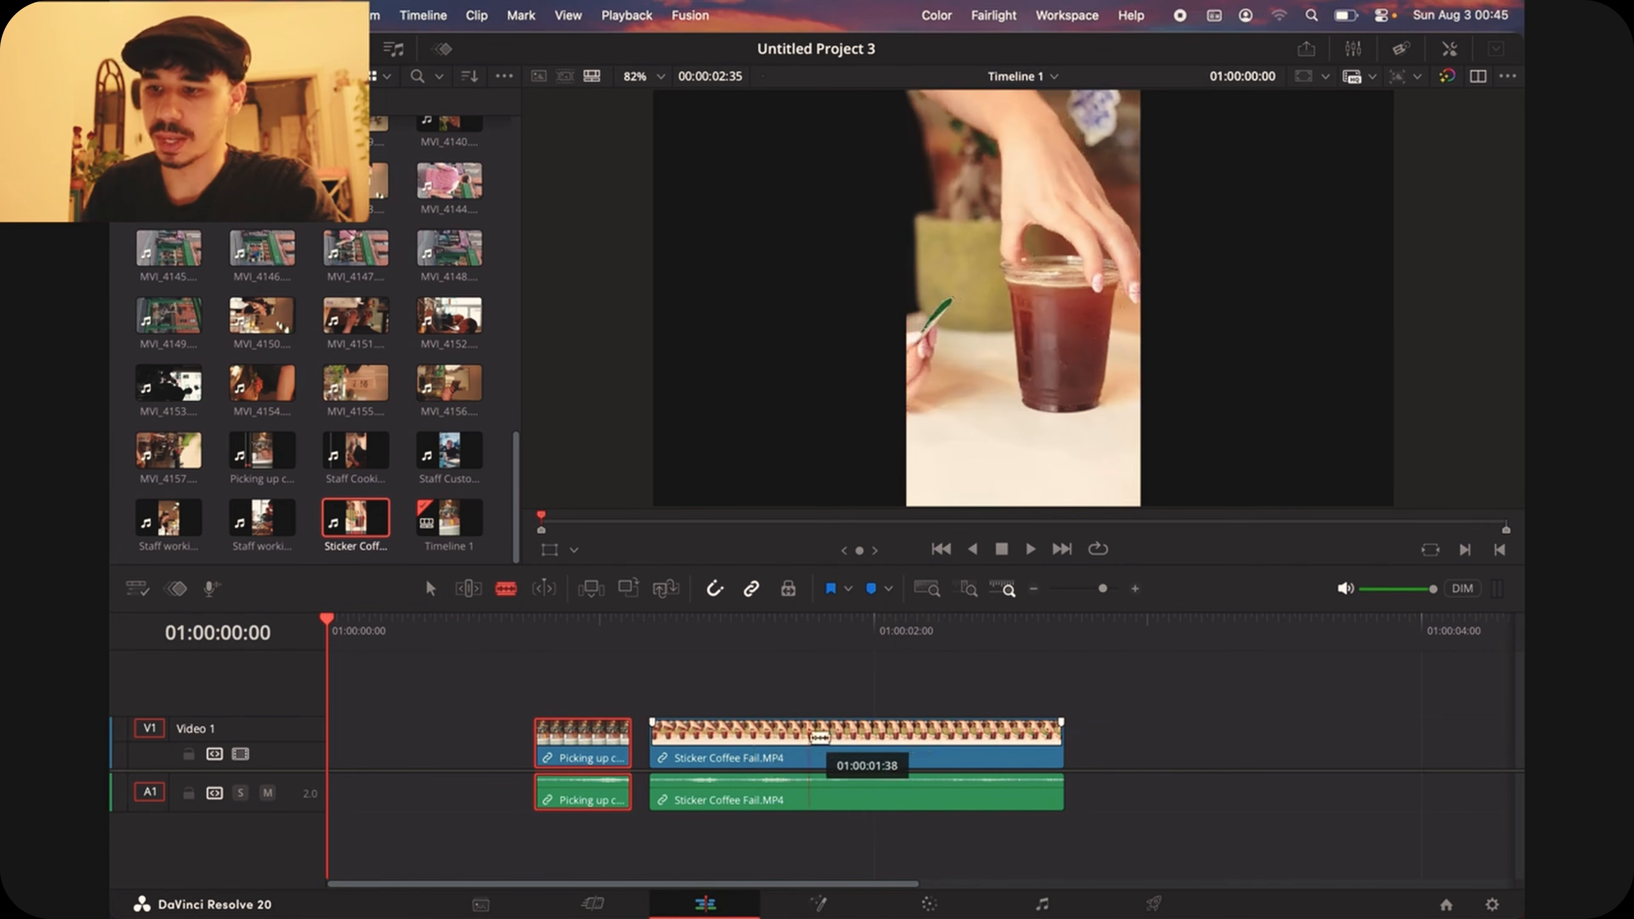
pyautogui.click(808, 735)
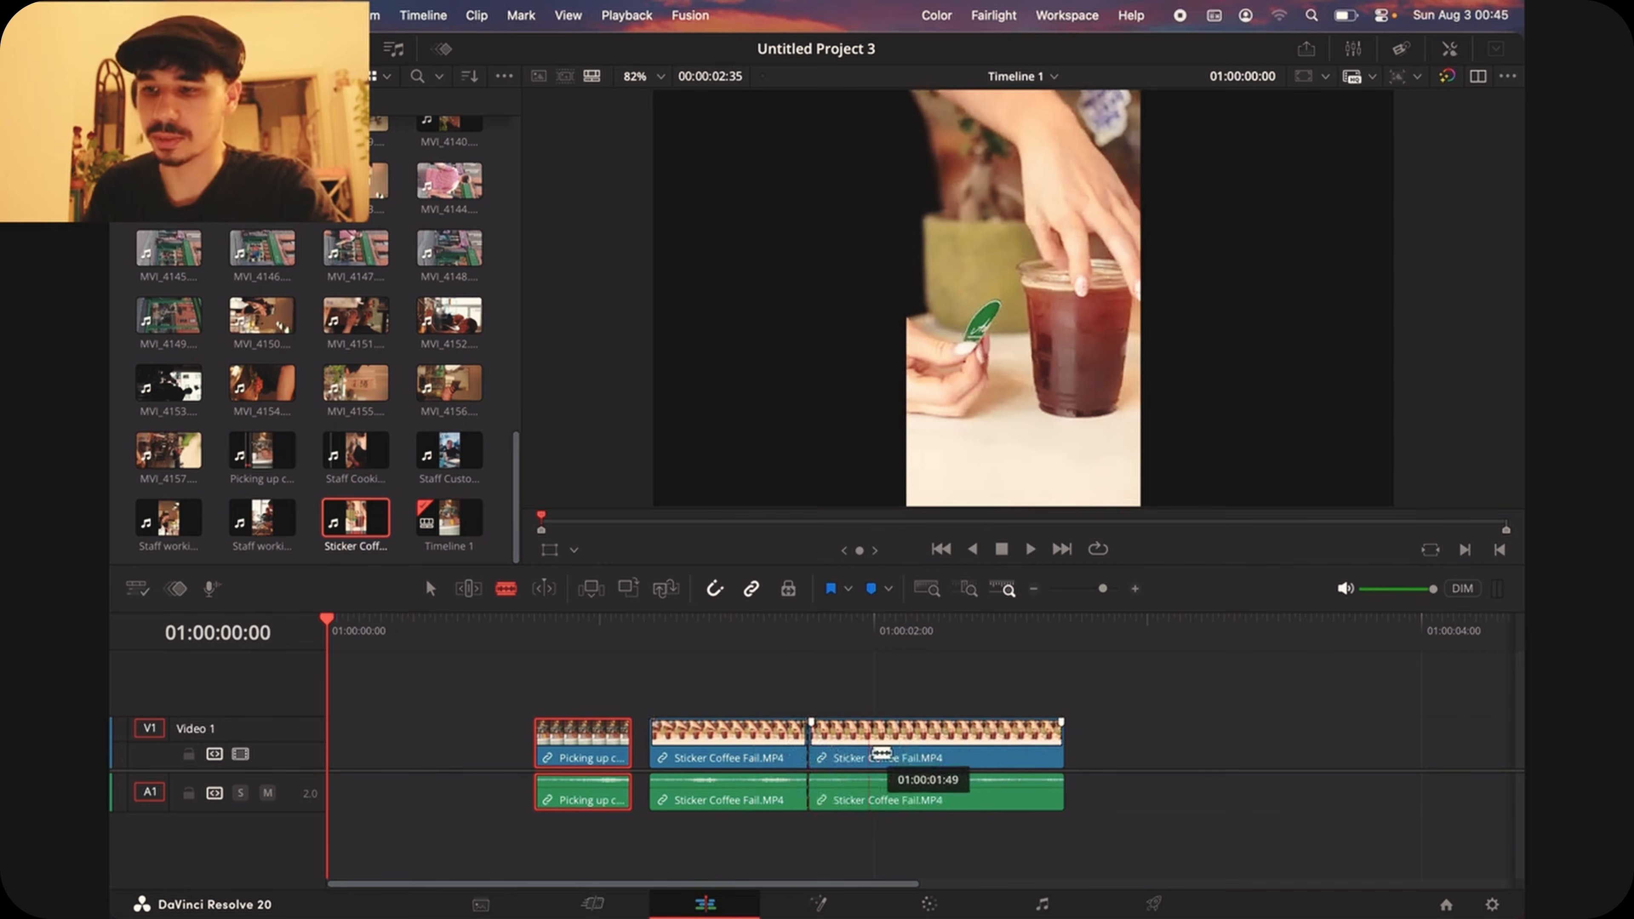
# Step: Try moving the two halves of the split Sticker Coffee Fail.MP4 clip apart on the timeline, and undo the moves
pyautogui.click(799, 637)
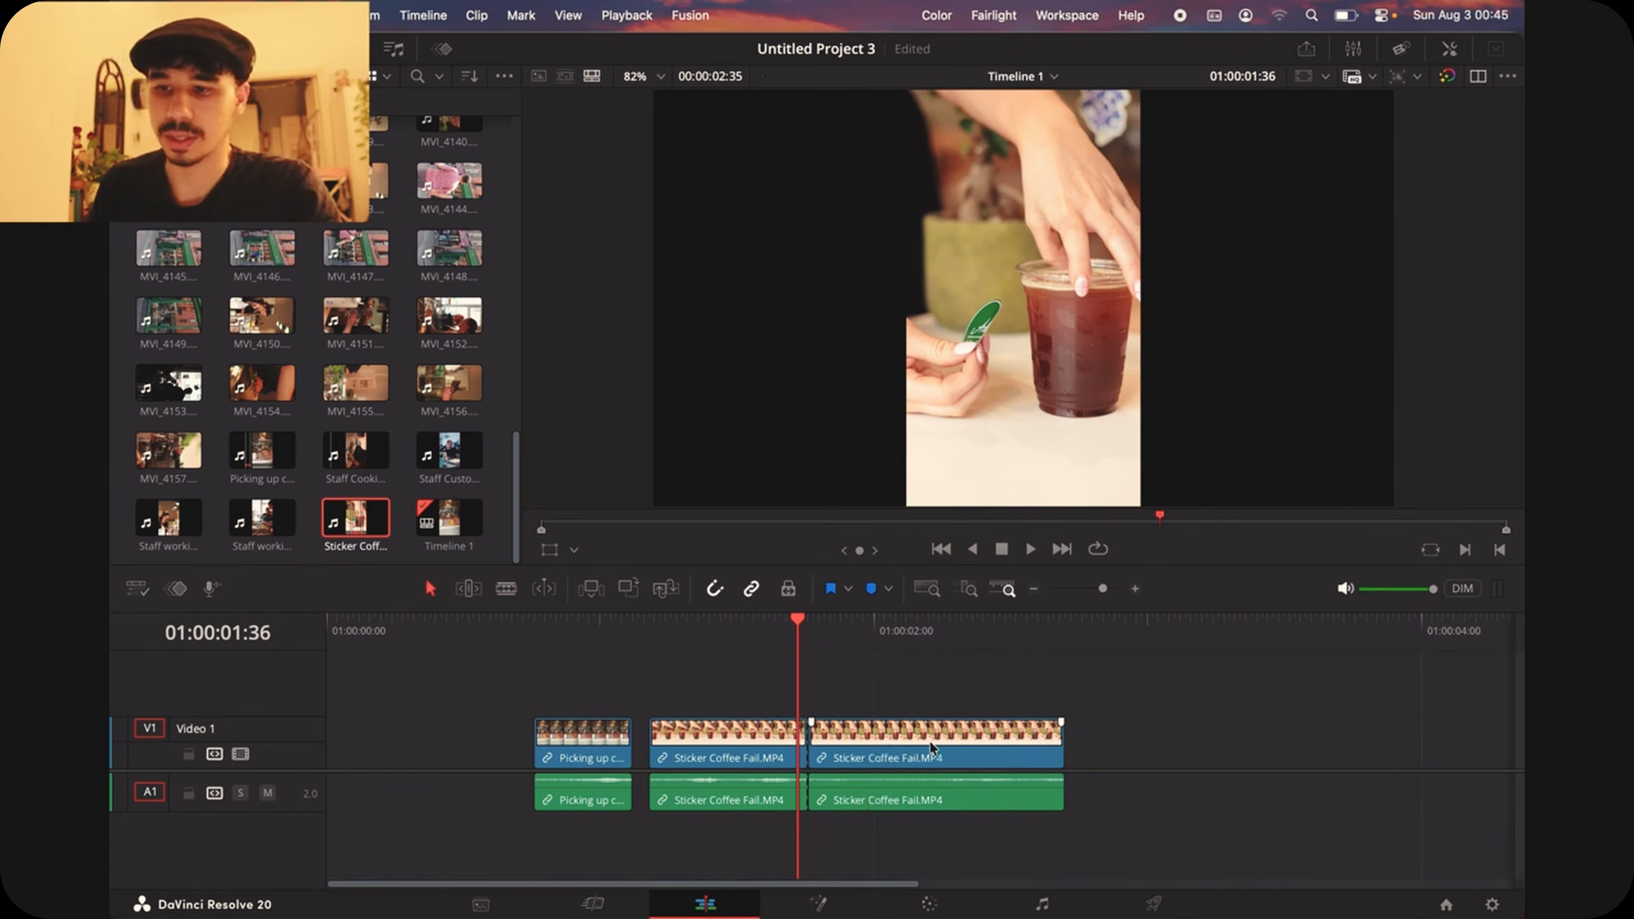
pyautogui.moveTo(862, 764); pyautogui.dragTo(971, 762)
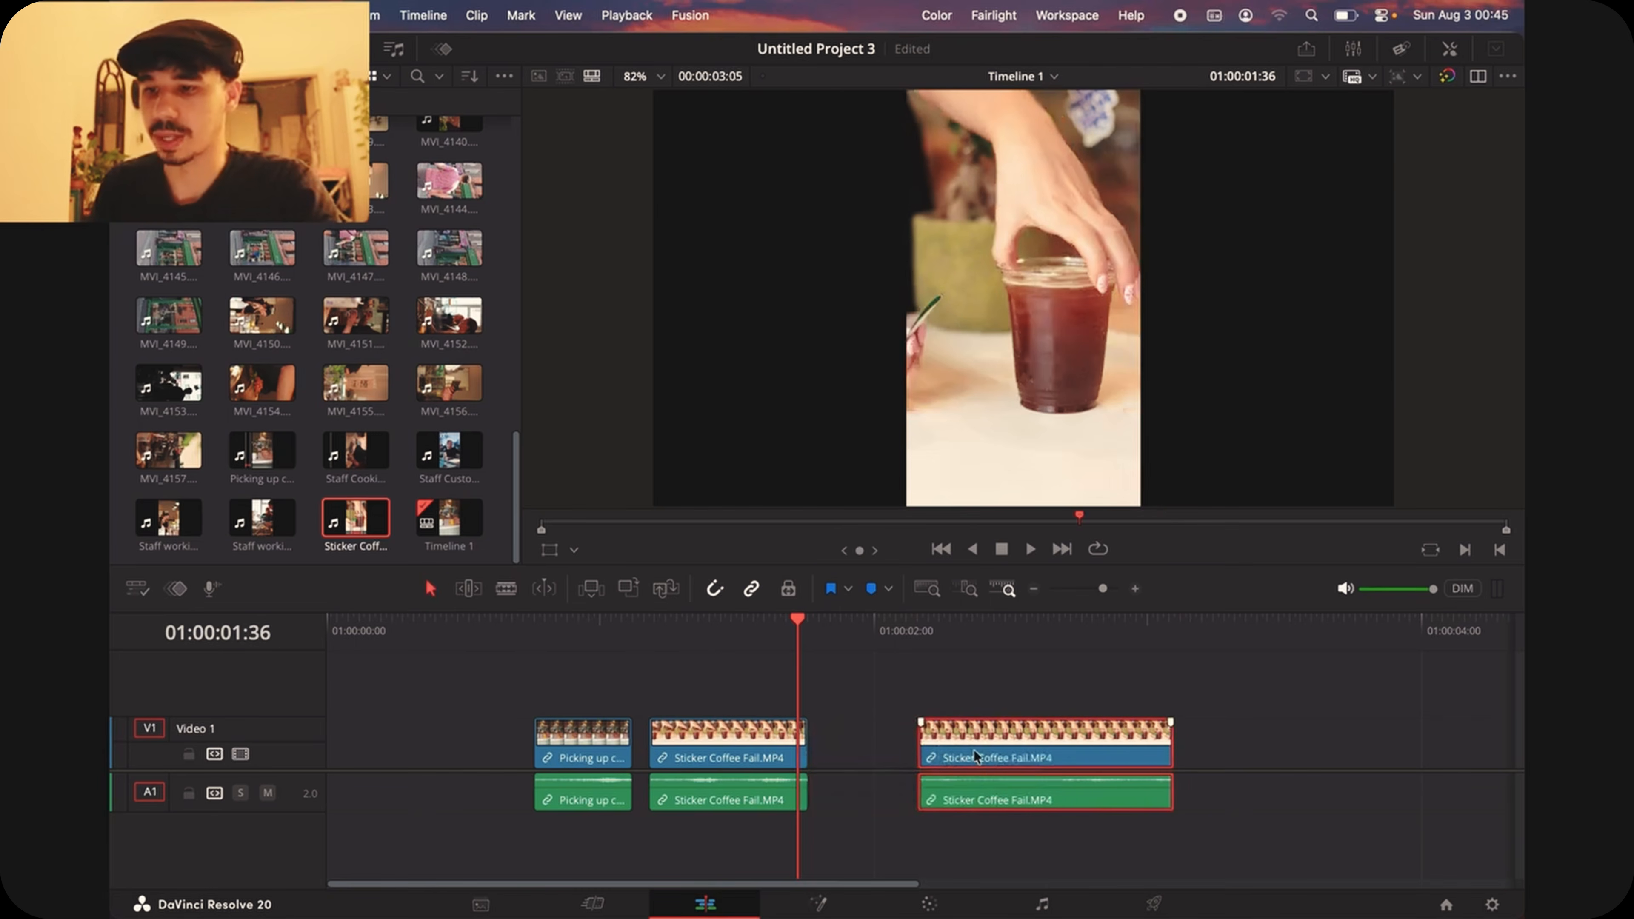
pyautogui.moveTo(696, 756); pyautogui.dragTo(534, 743)
pyautogui.press('super+z')
pyautogui.press('super+z')
pyautogui.press('super+z')
# Step: Close the gap between the Picking up coffee and Sticker Coffee Fail clips, and delete the empty space before the first clip
pyautogui.click(682, 736)
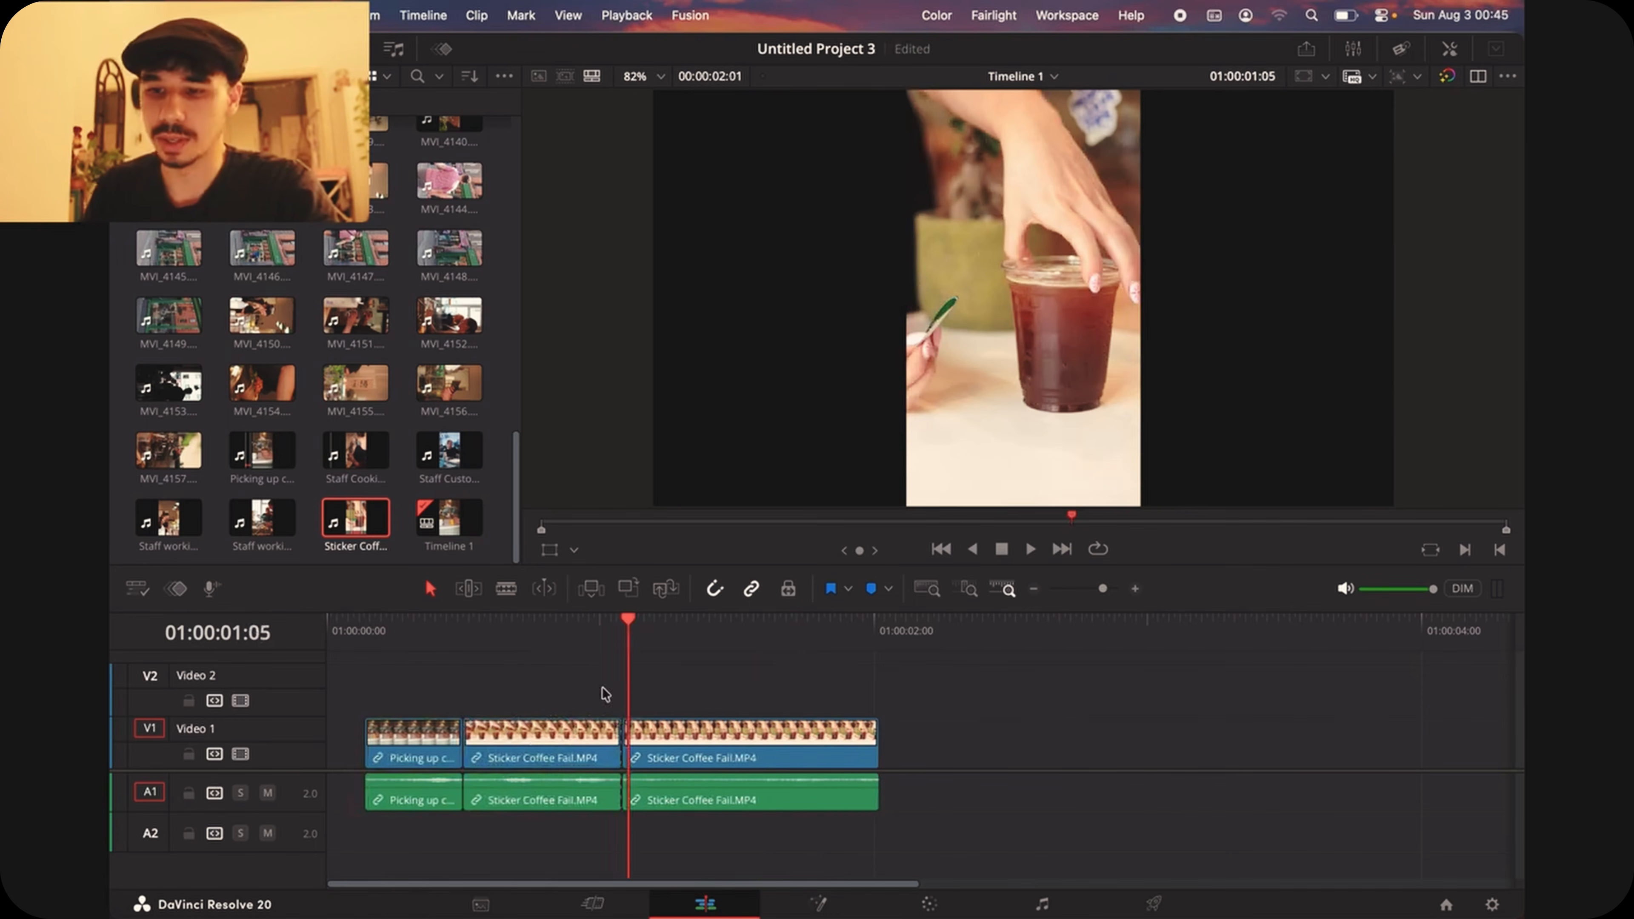
pyautogui.click(346, 744)
pyautogui.press('Delete')
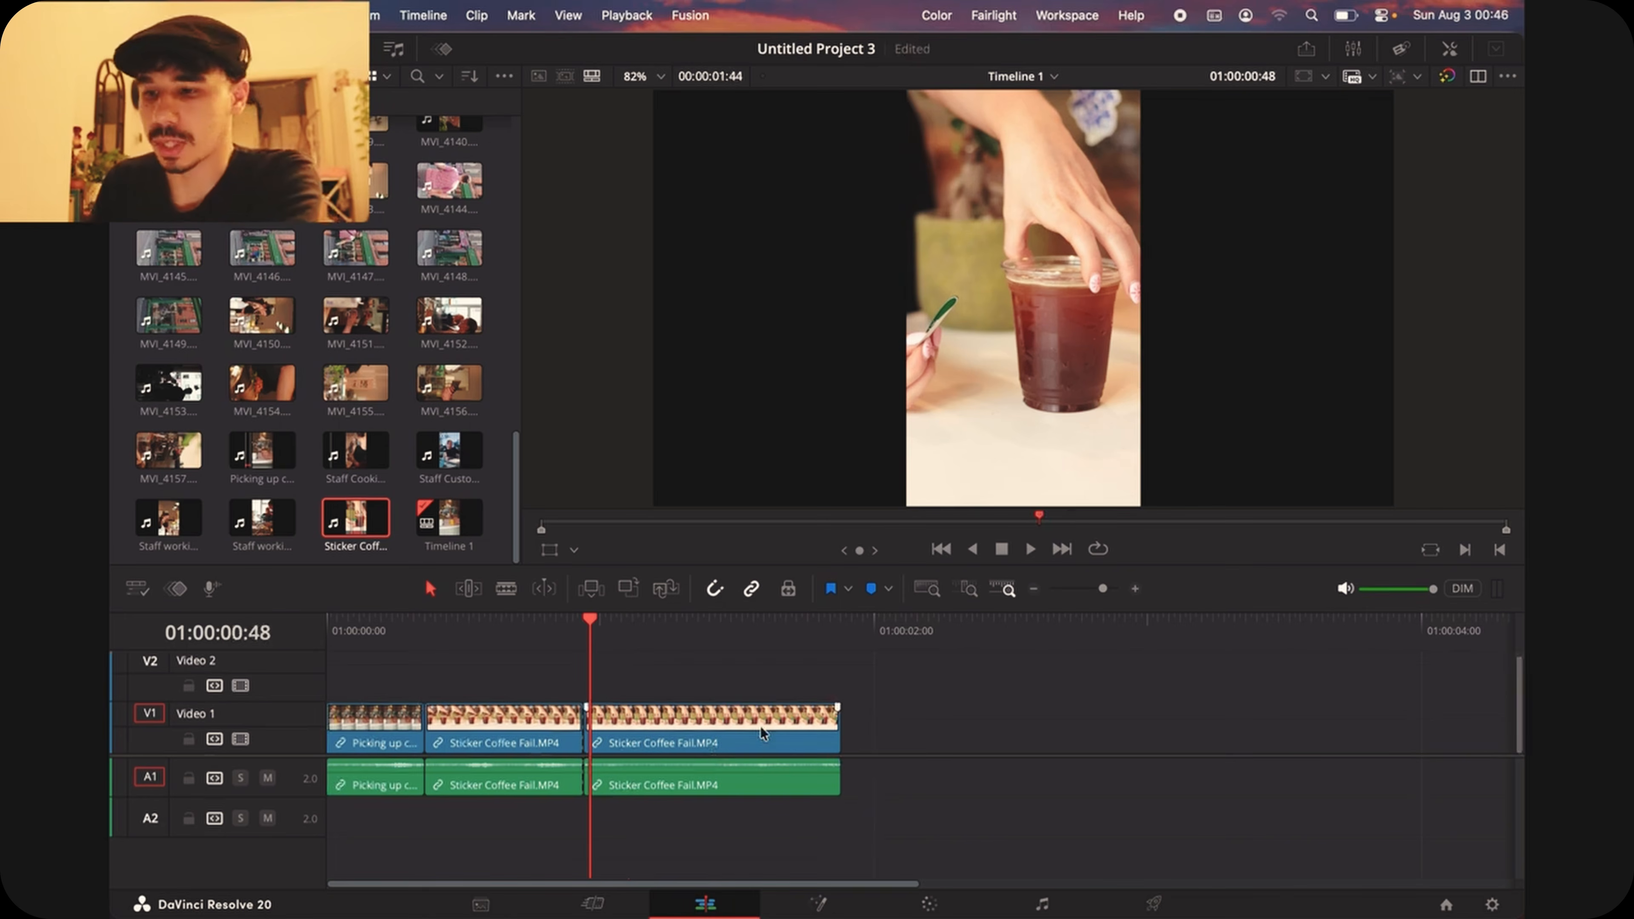
# Step: Unlink the video and audio of the last Sticker Coffee Fail.MP4 clip on the timeline
pyautogui.rightClick(712, 732)
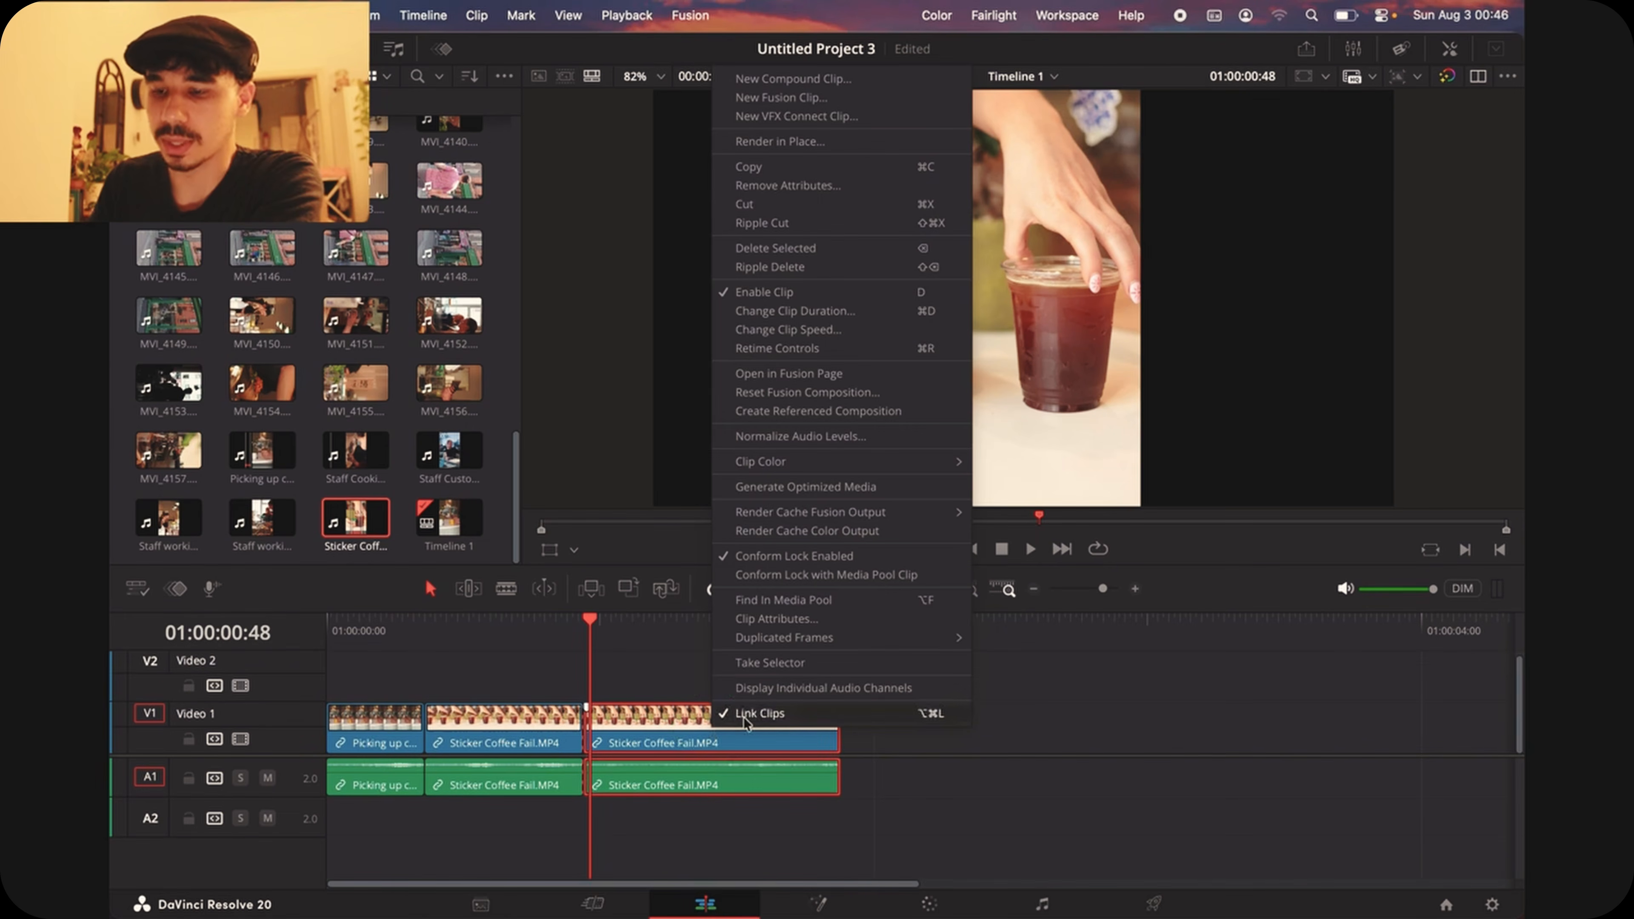
pyautogui.click(778, 718)
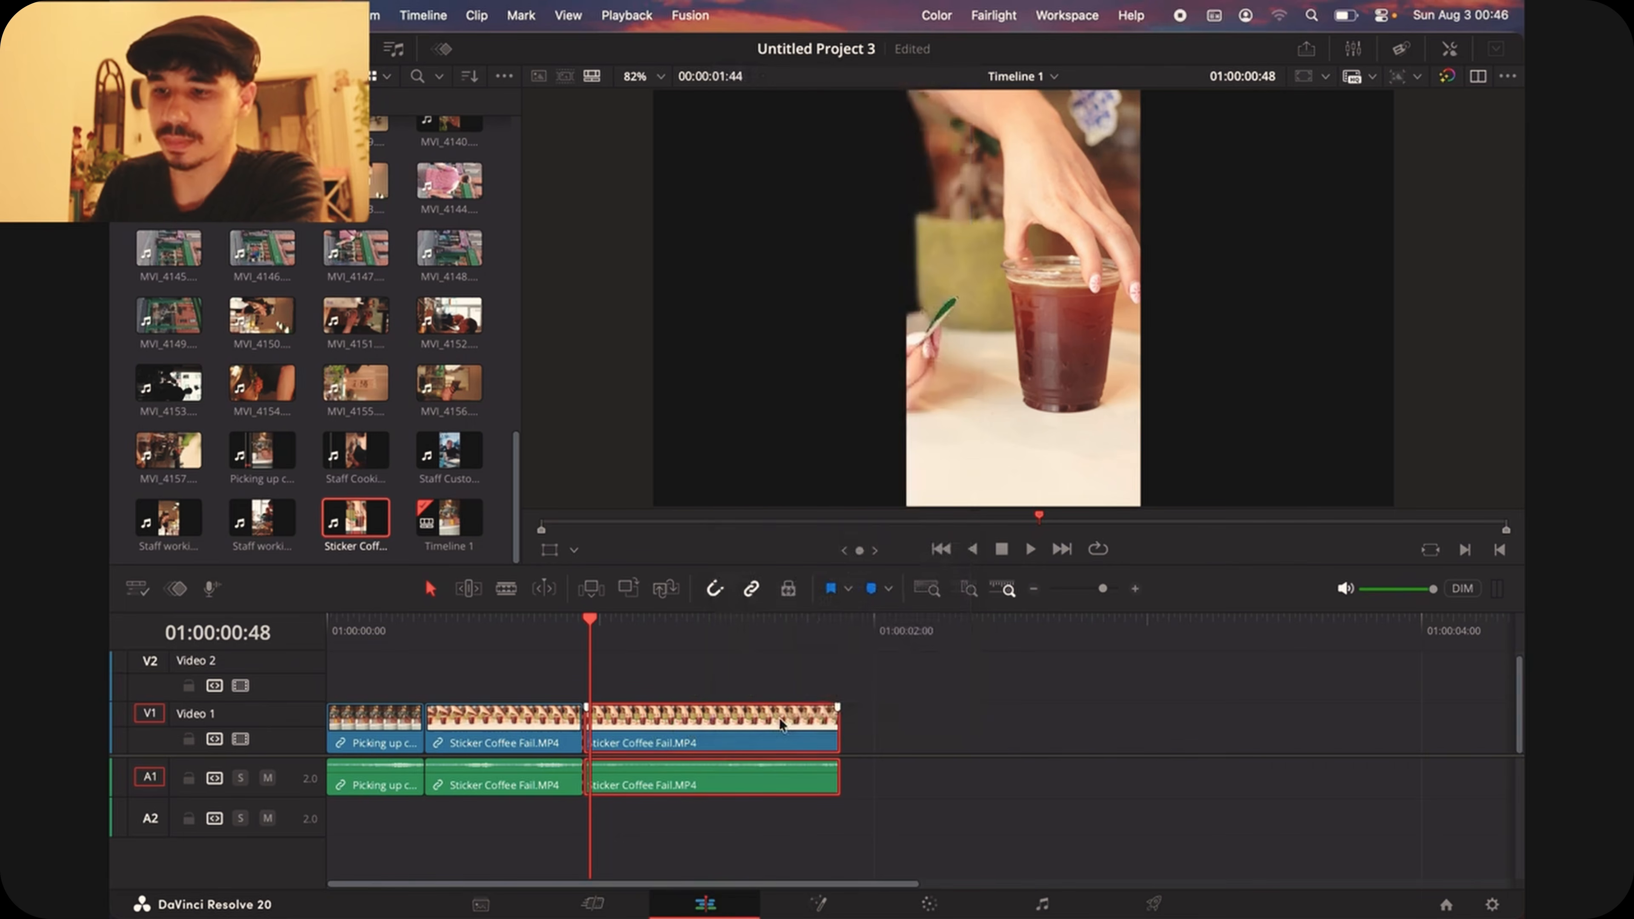
# Step: Try deleting the last Sticker Coffee Fail.MP4 clip's audio and moving it separately to track A2, undoing both changes
pyautogui.click(769, 782)
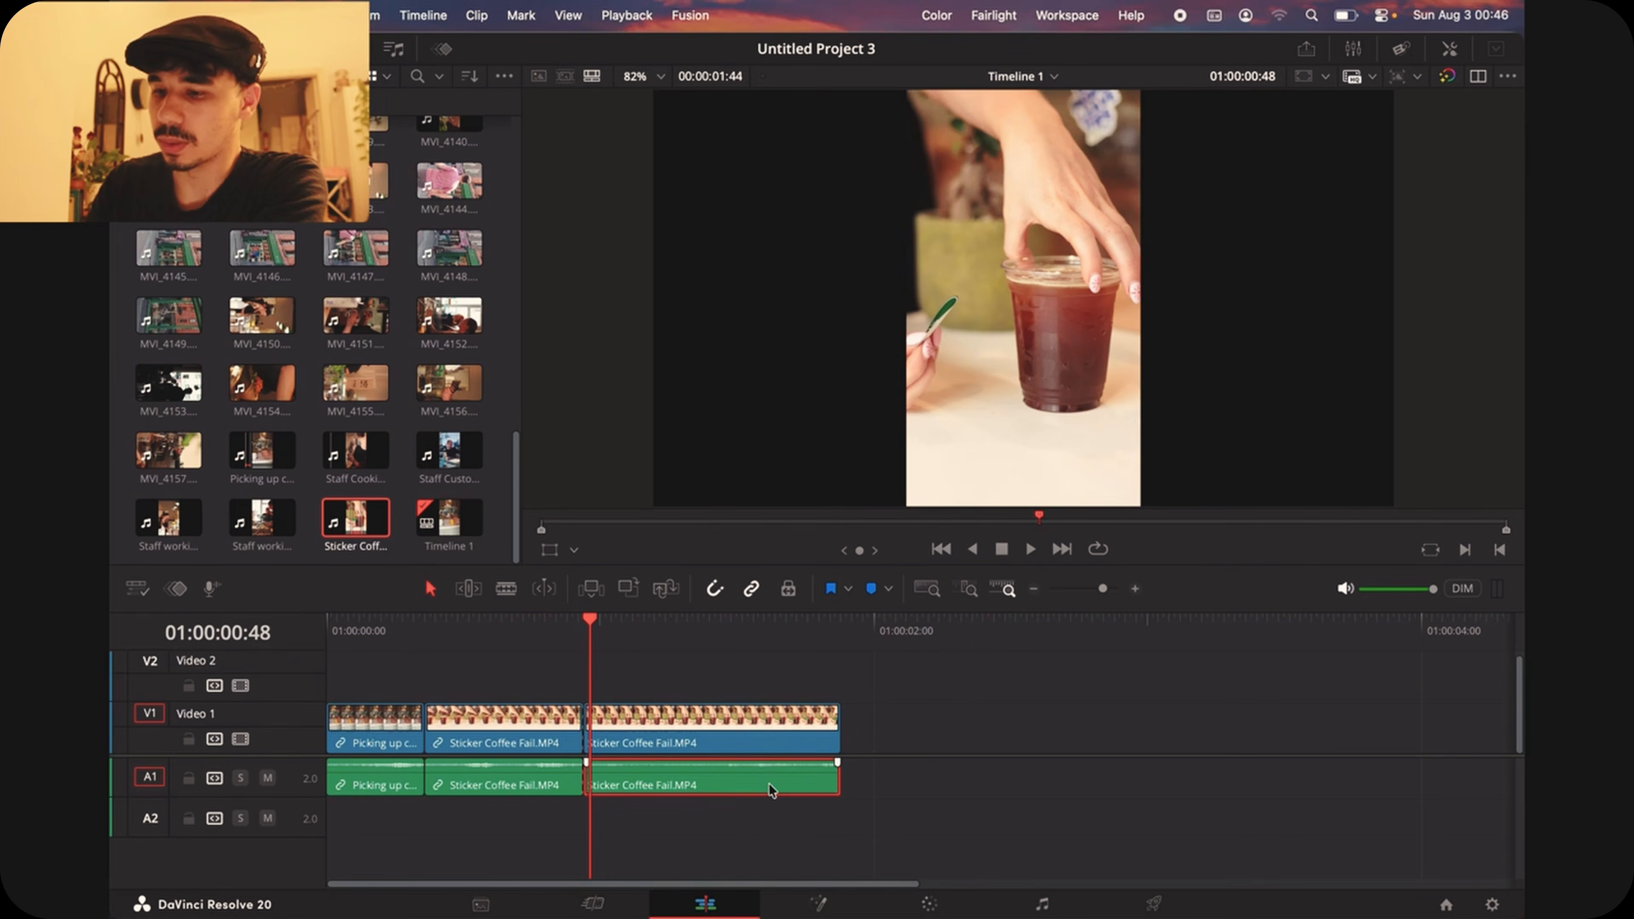
pyautogui.press('Delete')
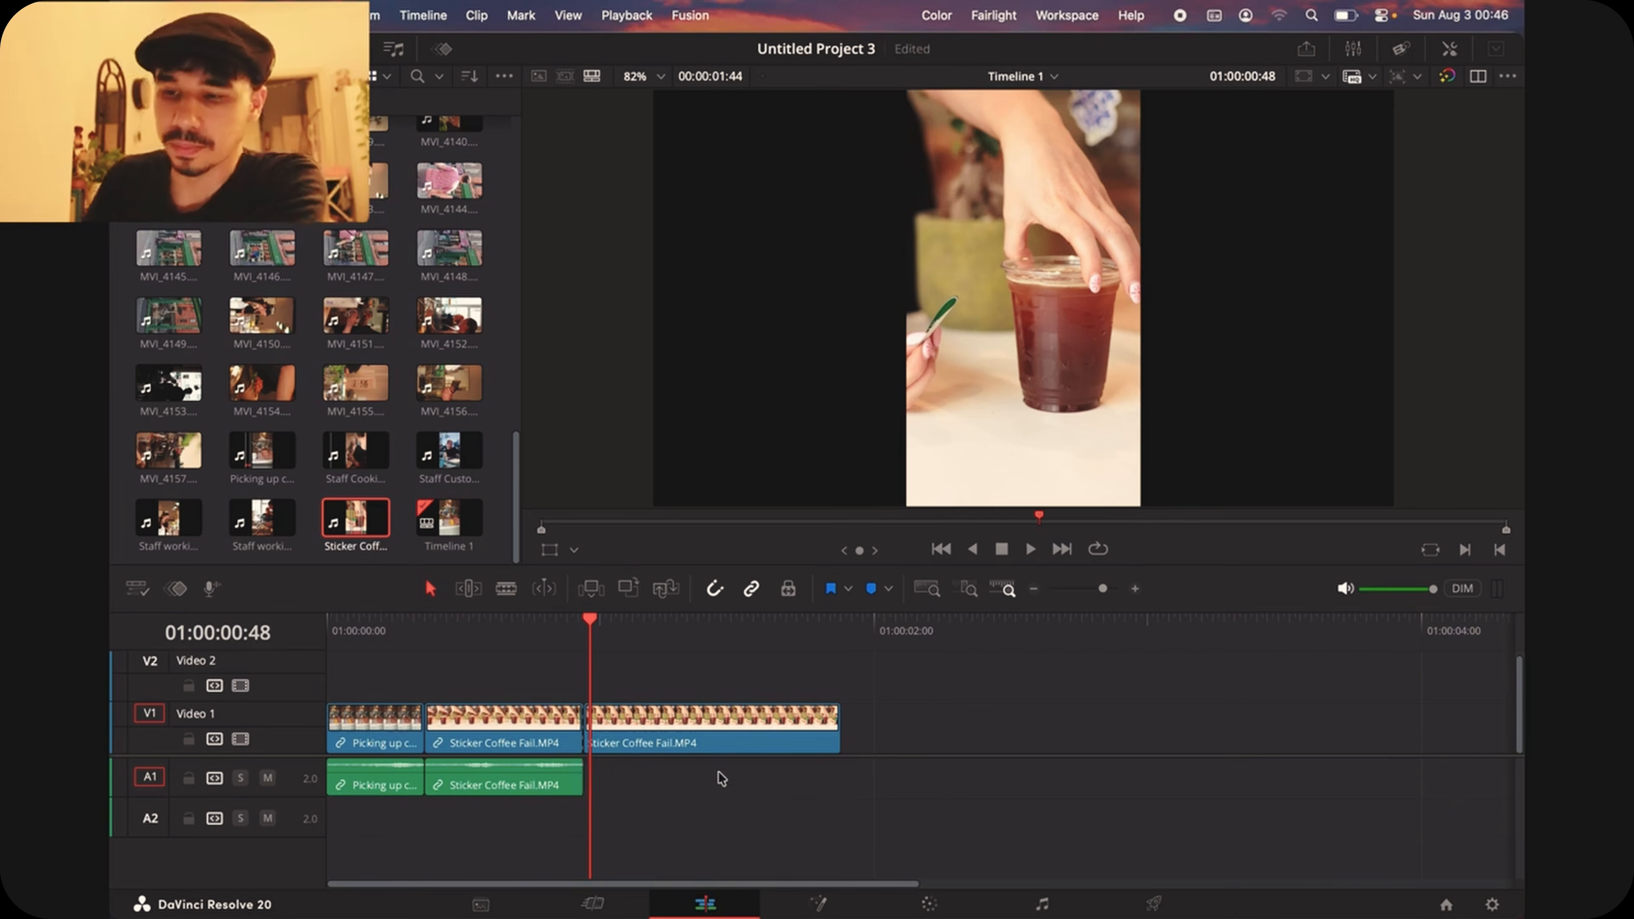
pyautogui.press('super+z')
pyautogui.moveTo(715, 777); pyautogui.dragTo(576, 811)
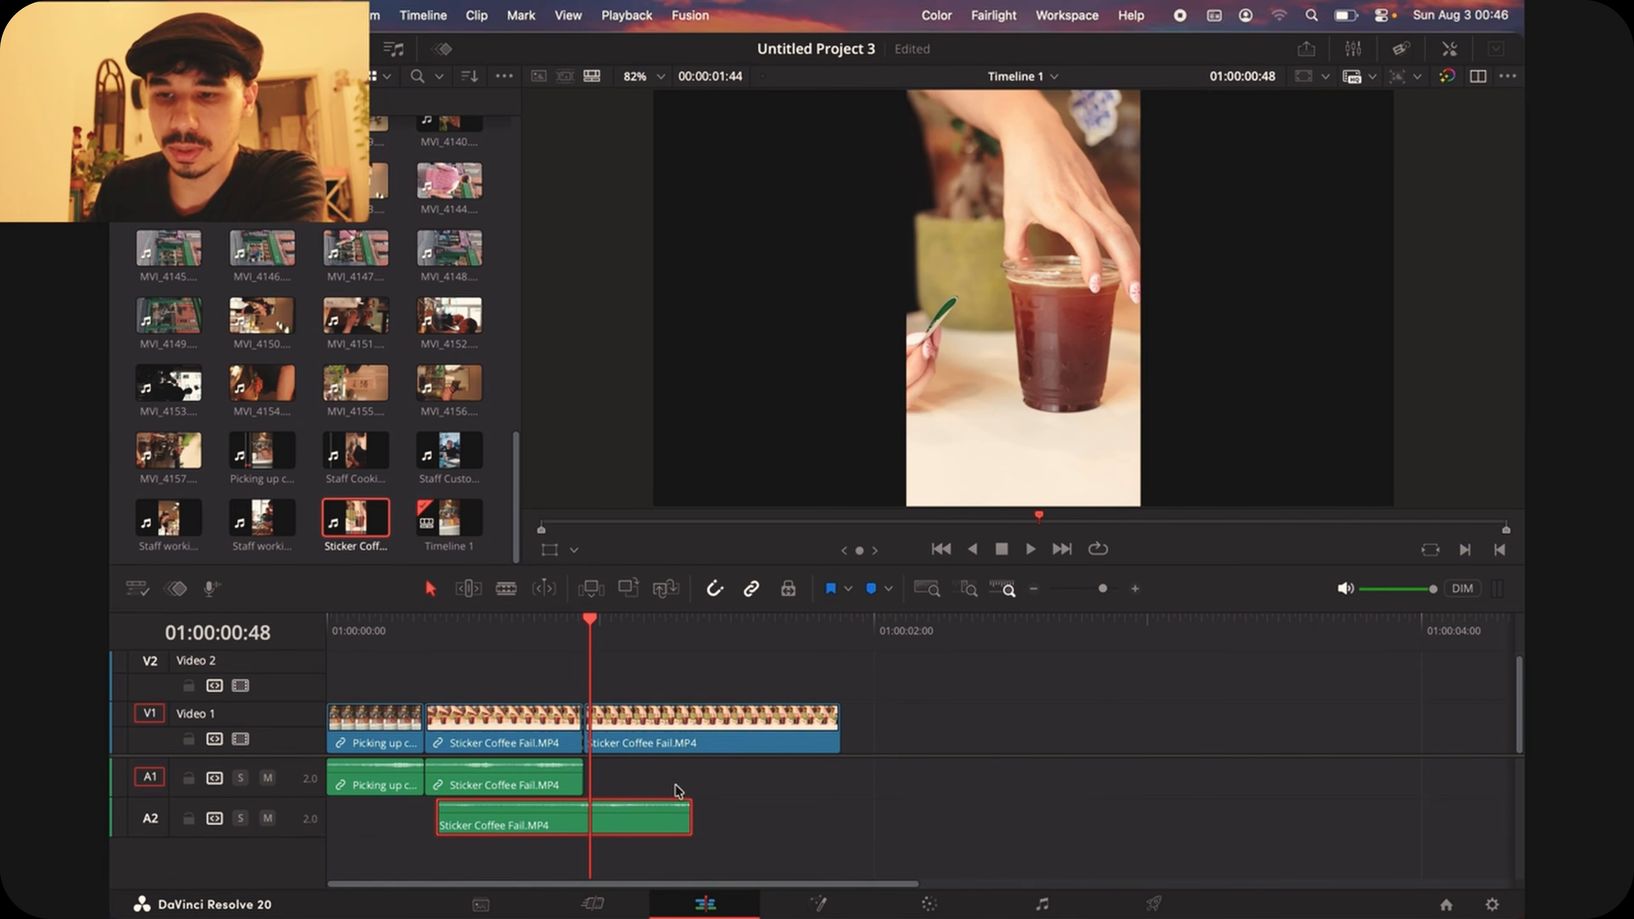
pyautogui.press('super+z')
pyautogui.click(524, 635)
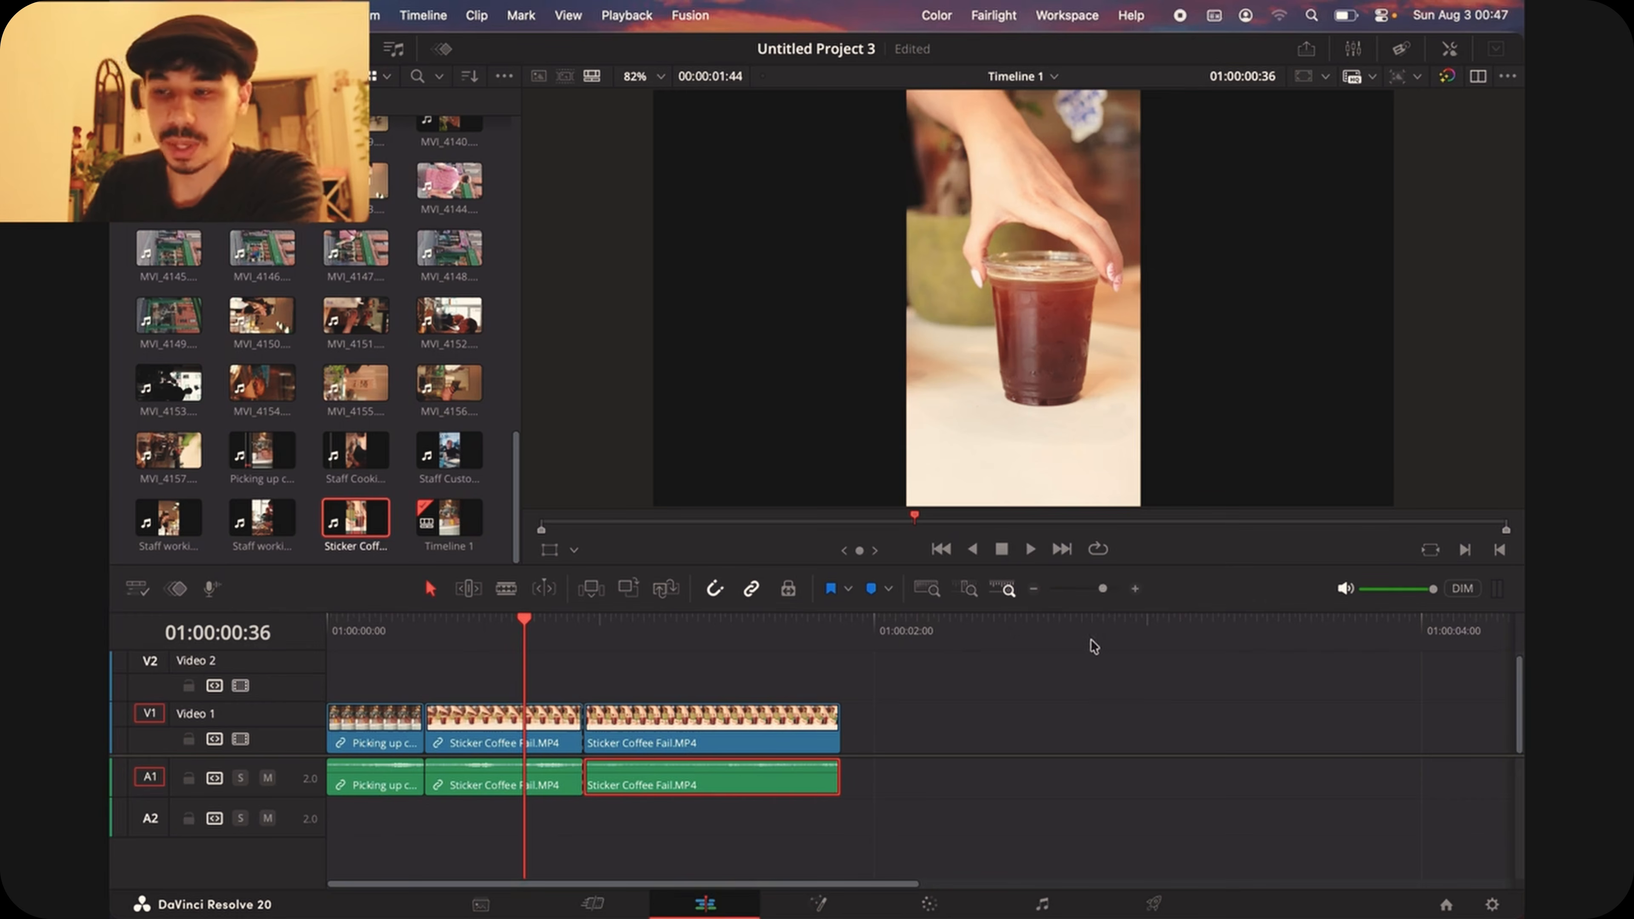
# Step: Set both the timeline color space and the output color space to Rec.709-A in the project's color management settings
pyautogui.click(1492, 905)
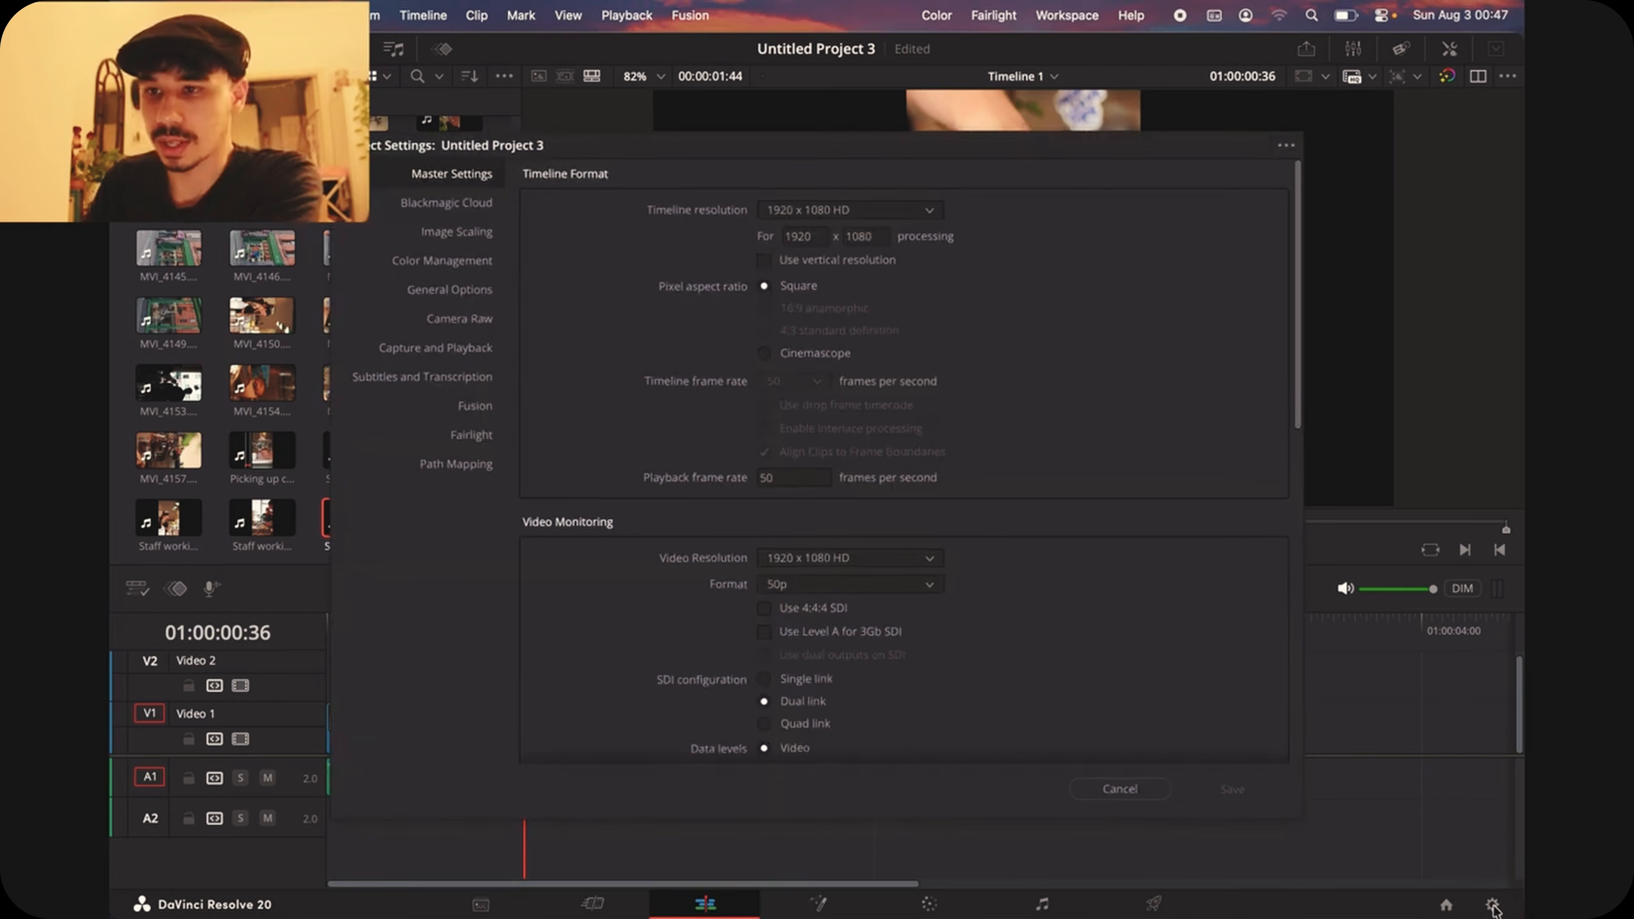
pyautogui.click(459, 264)
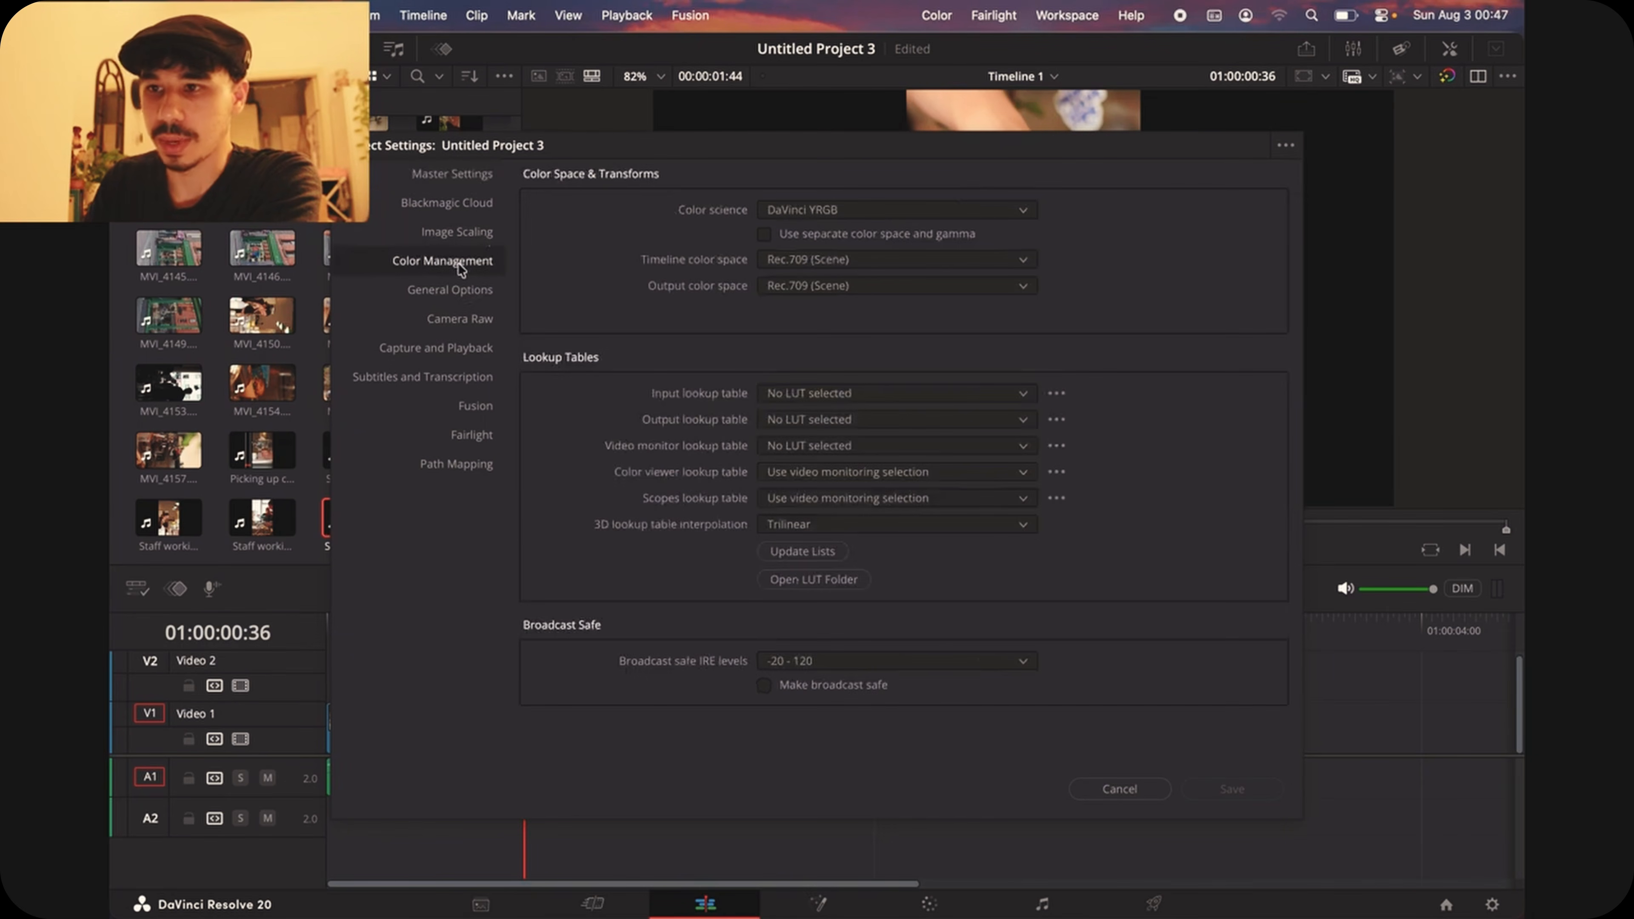
pyautogui.click(886, 265)
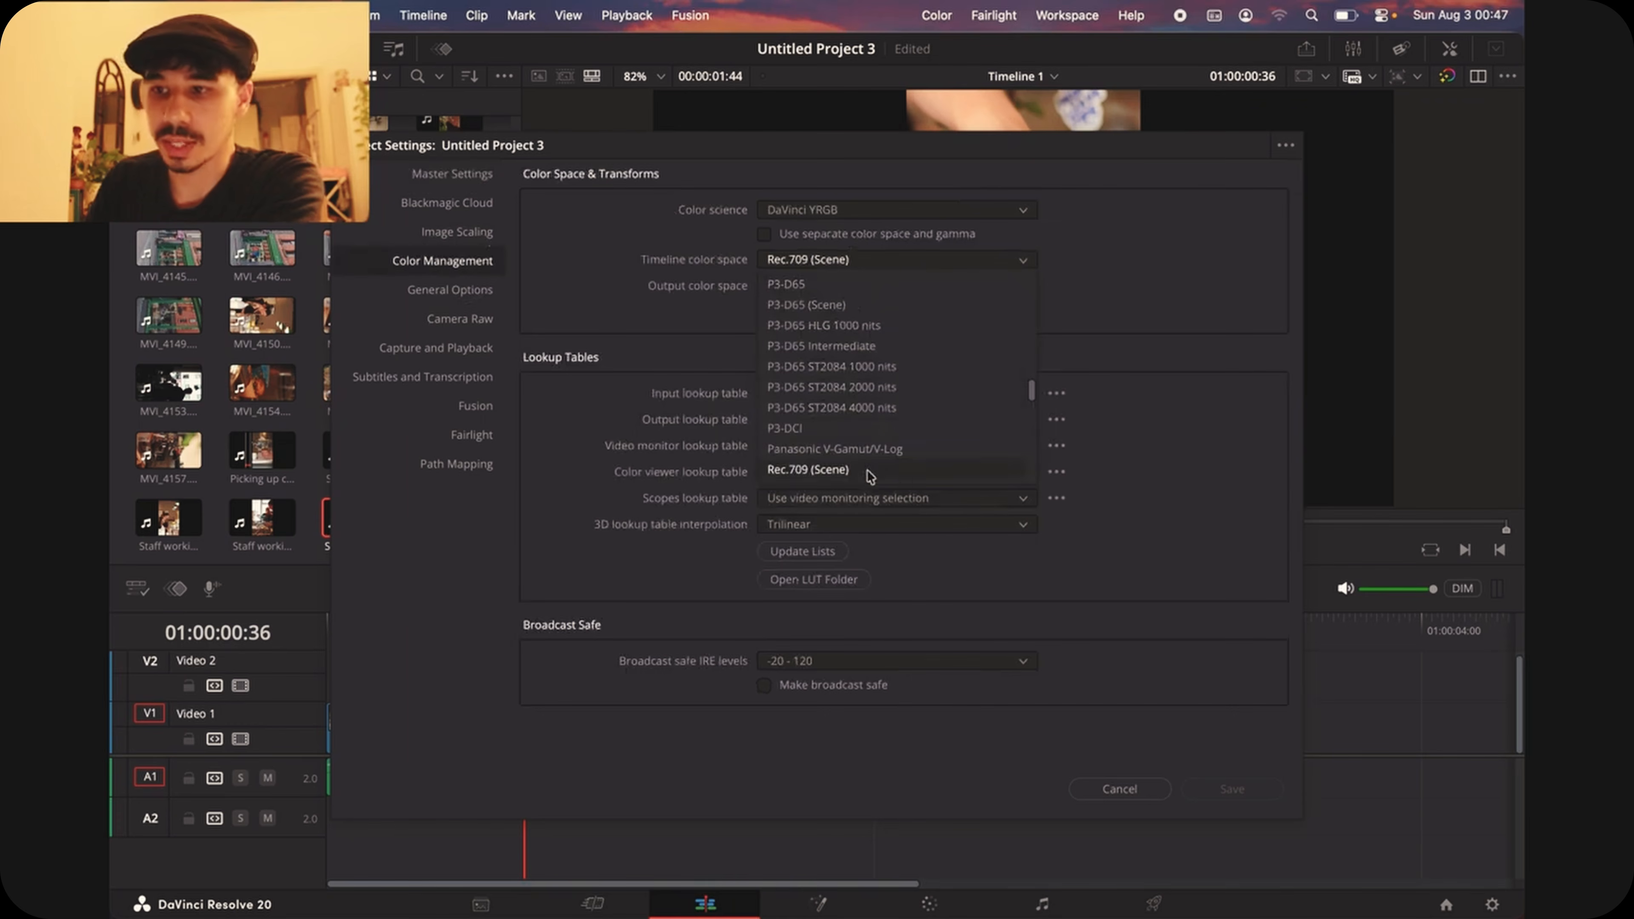
pyautogui.scroll(-3, 868, 468)
pyautogui.click(862, 428)
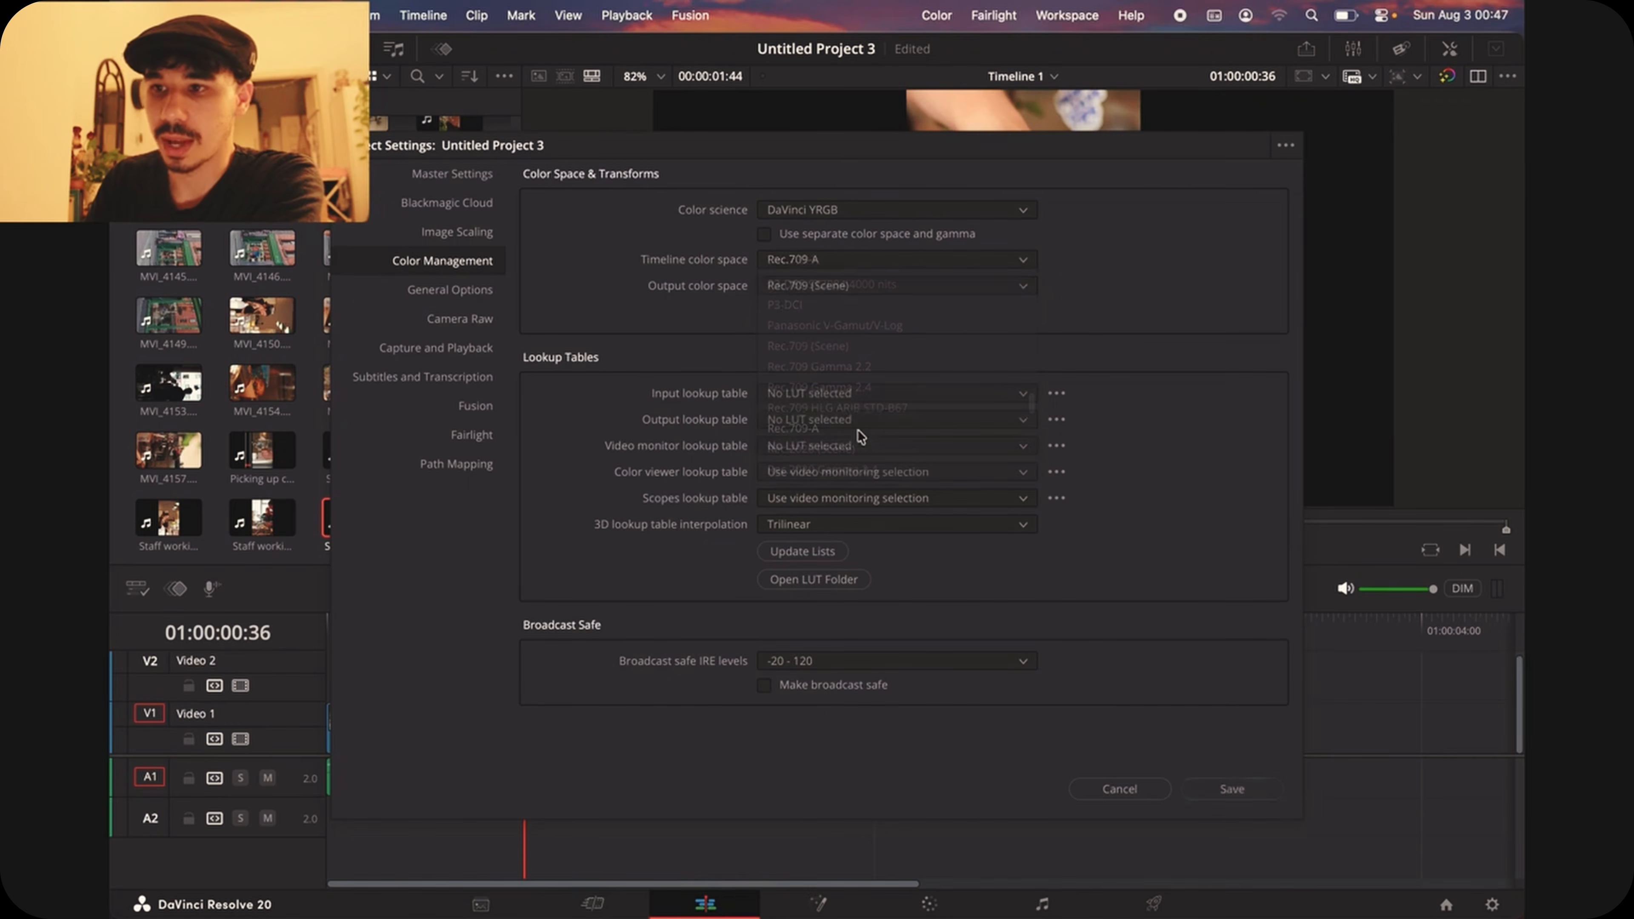
pyautogui.click(883, 290)
pyautogui.scroll(-3, 862, 399)
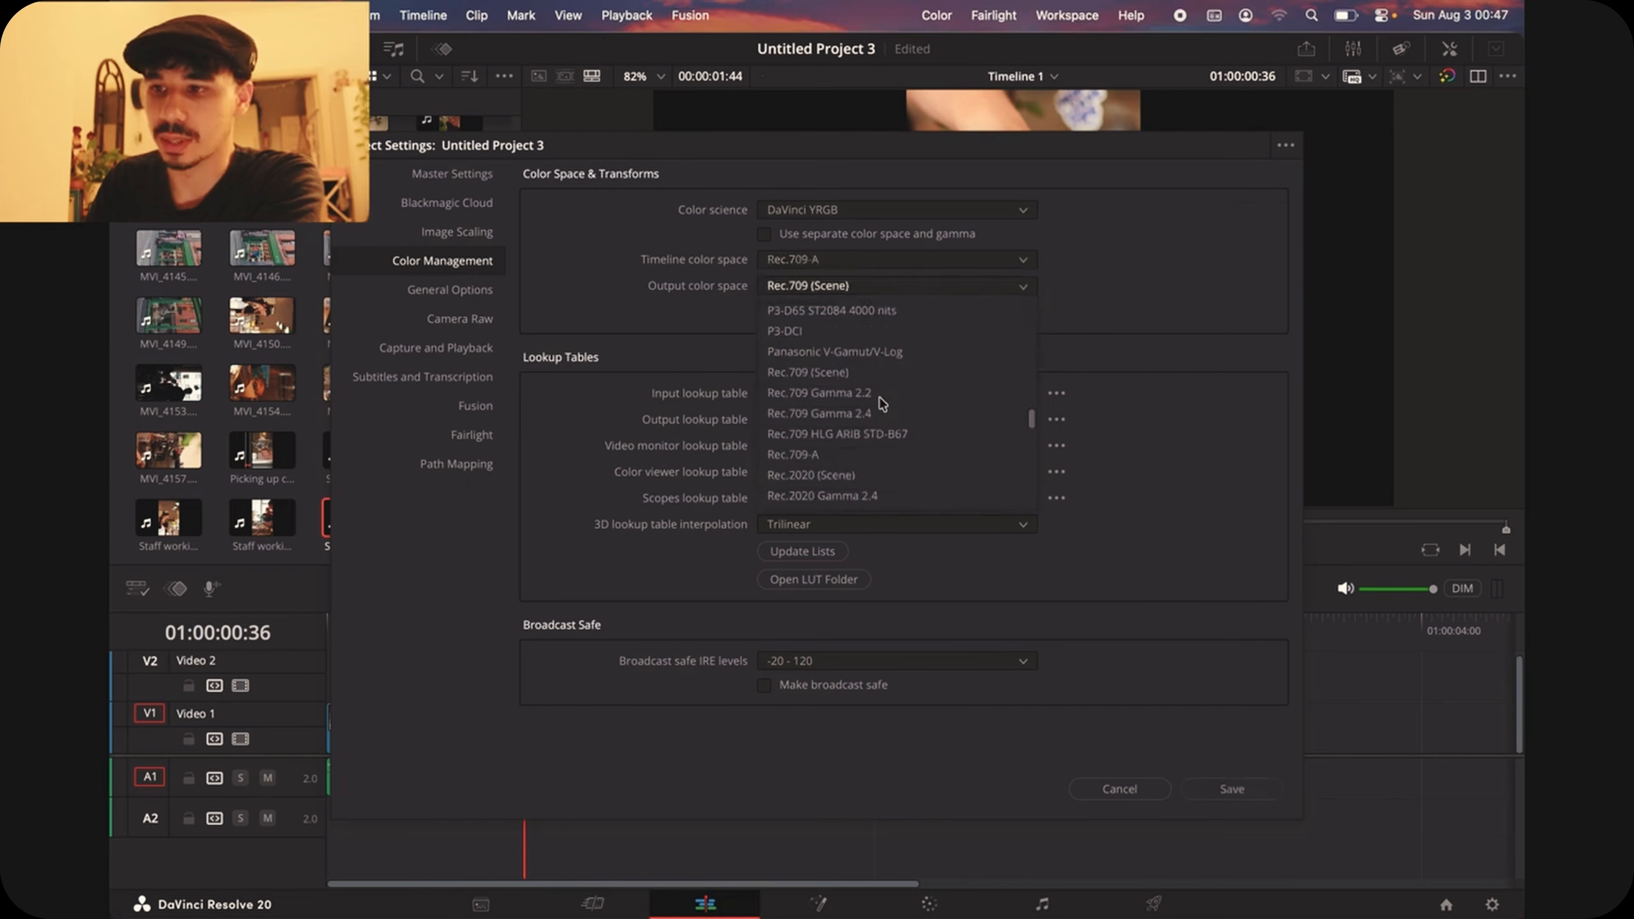
pyautogui.click(826, 458)
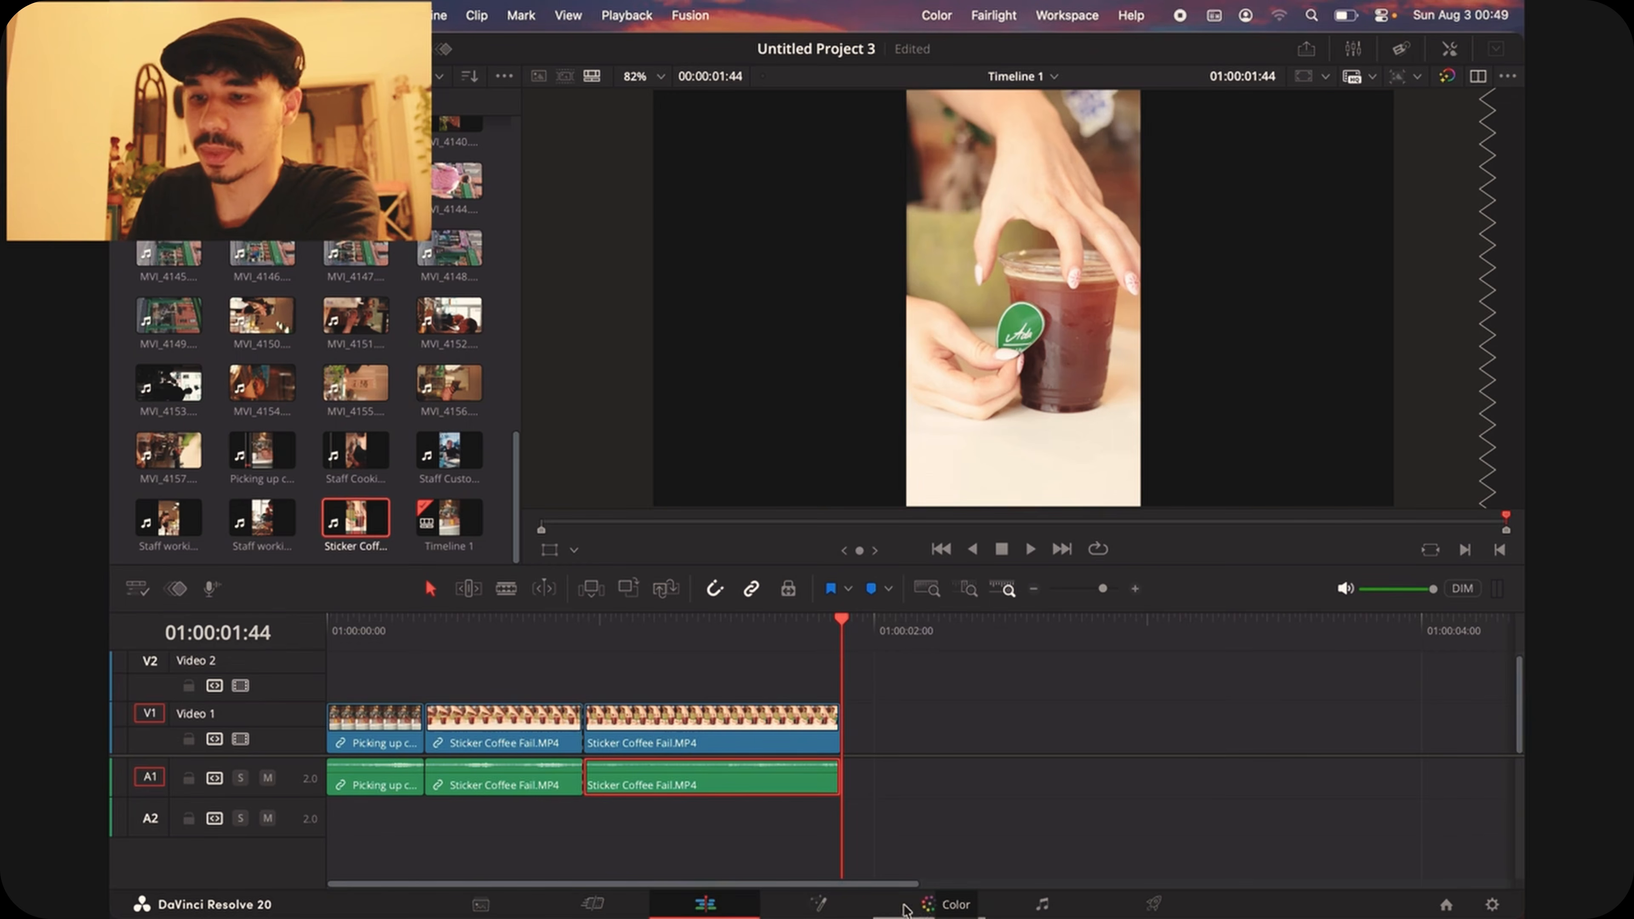
# Step: On the Color page, add a second Corrector node for the last clip and connect it between node 01 and the output
pyautogui.click(931, 908)
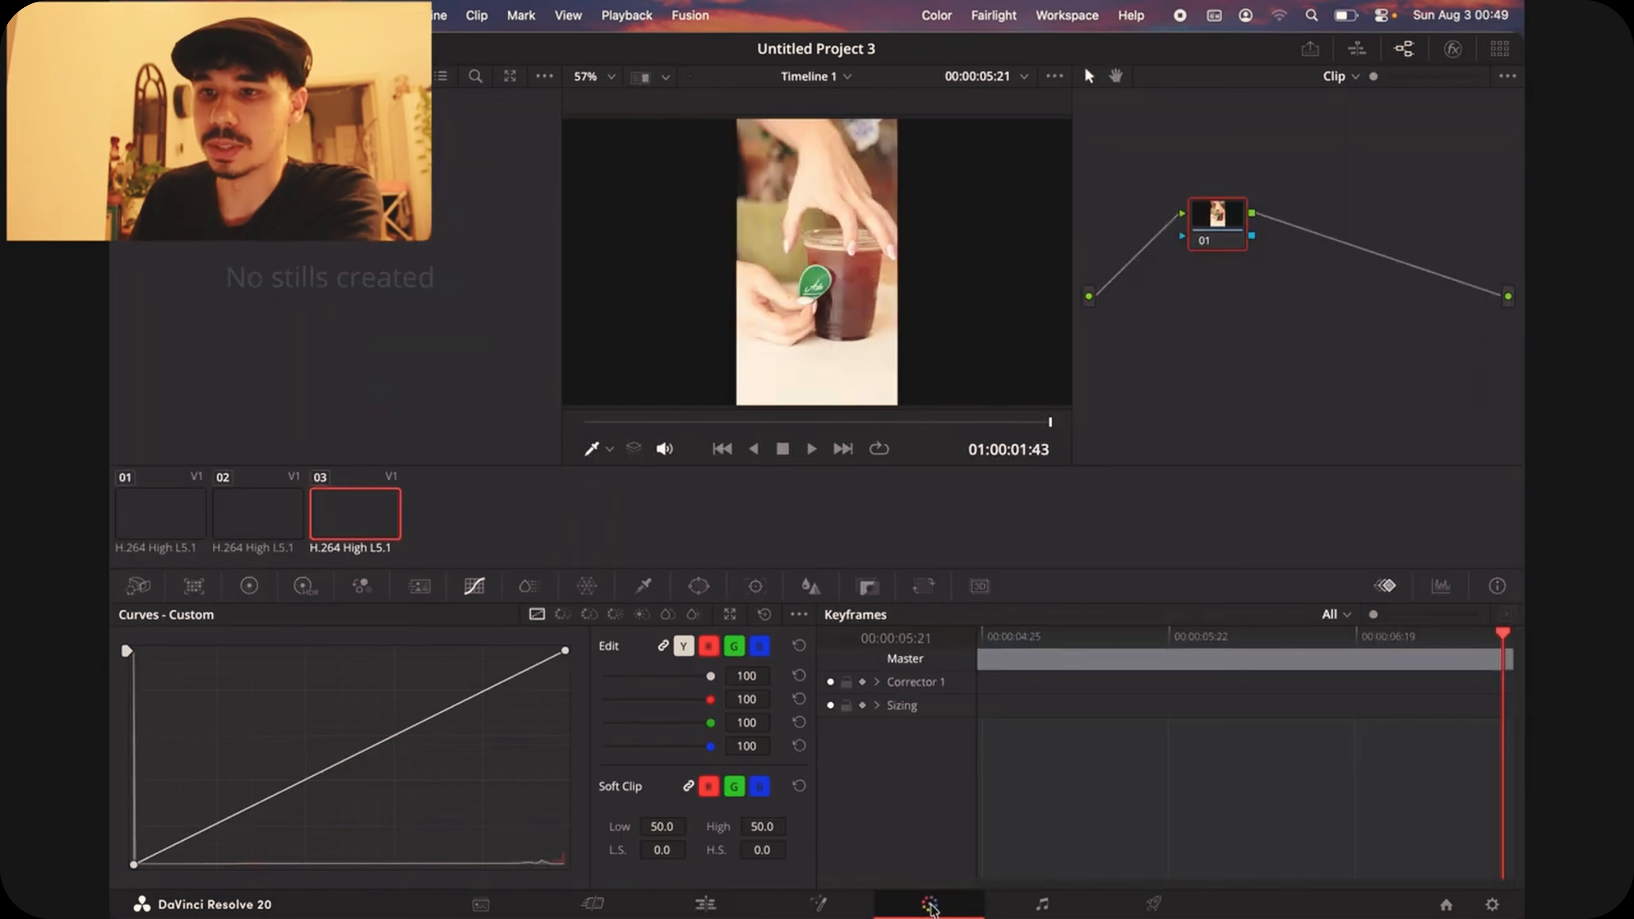
pyautogui.moveTo(1227, 234); pyautogui.dragTo(1222, 321)
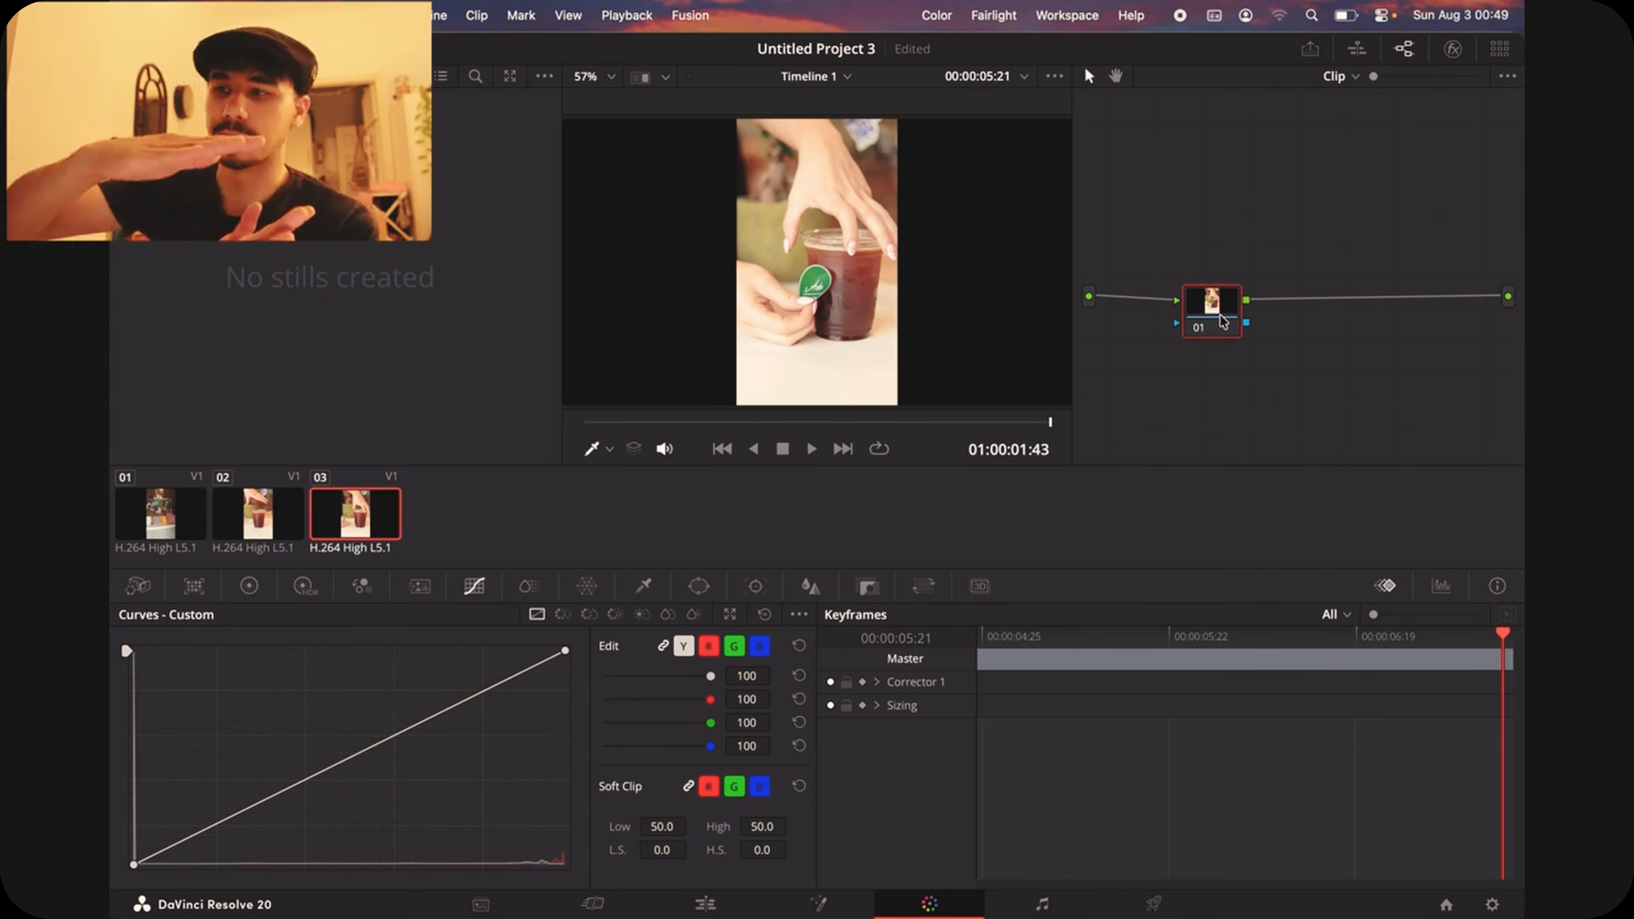
pyautogui.moveTo(1222, 320); pyautogui.dragTo(1174, 316)
pyautogui.rightClick(1255, 322)
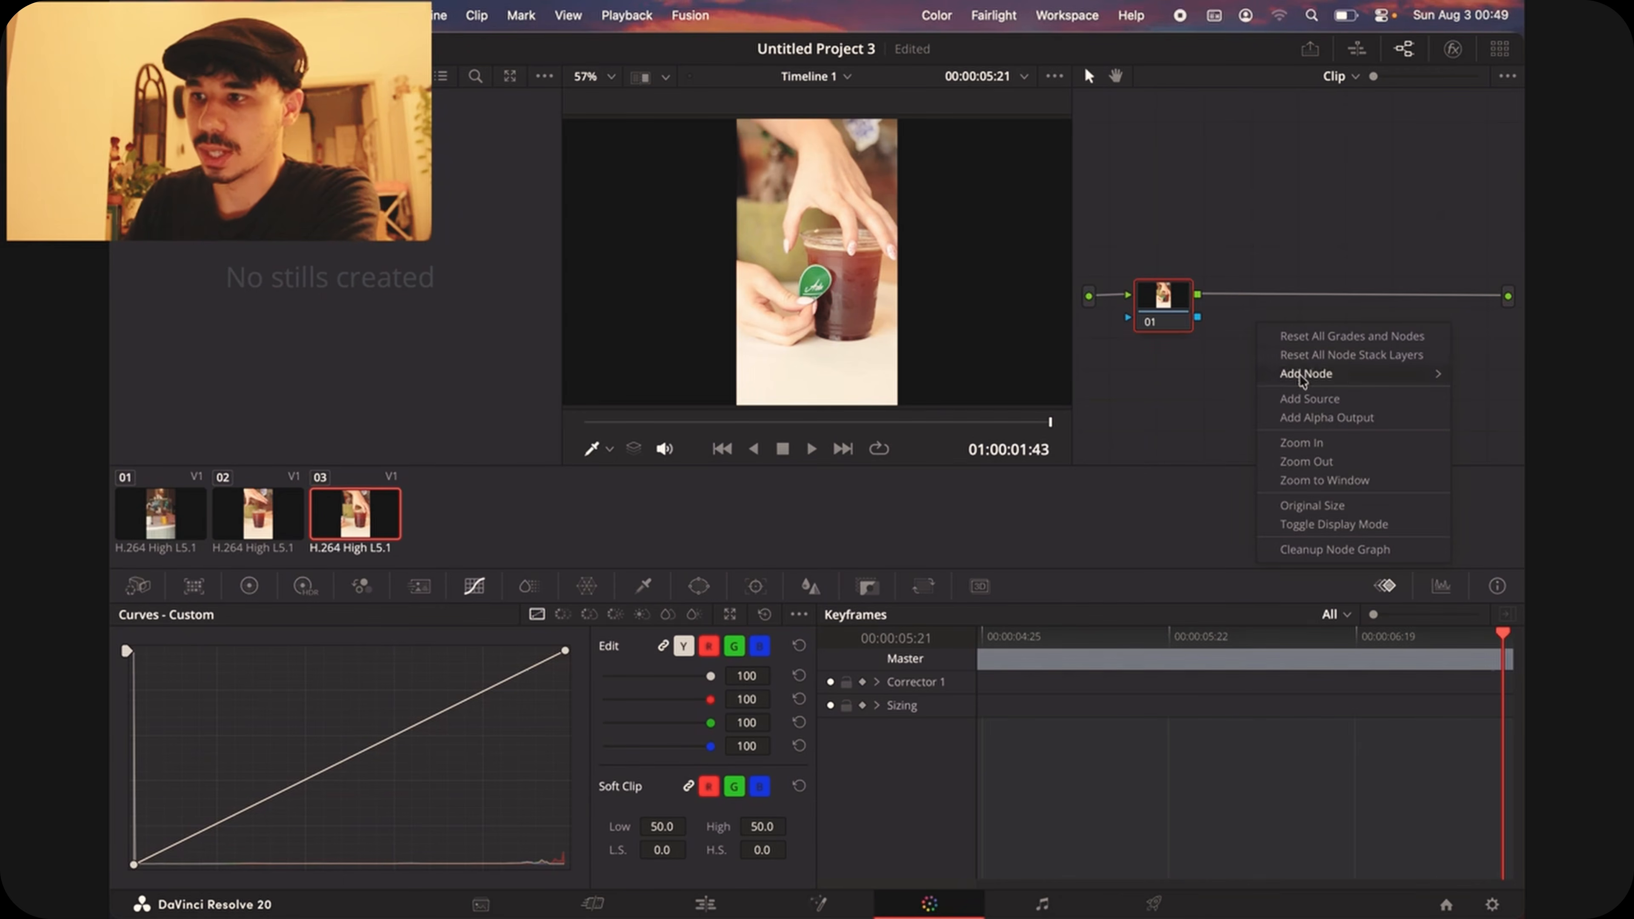
pyautogui.moveTo(1302, 378)
pyautogui.click(1218, 378)
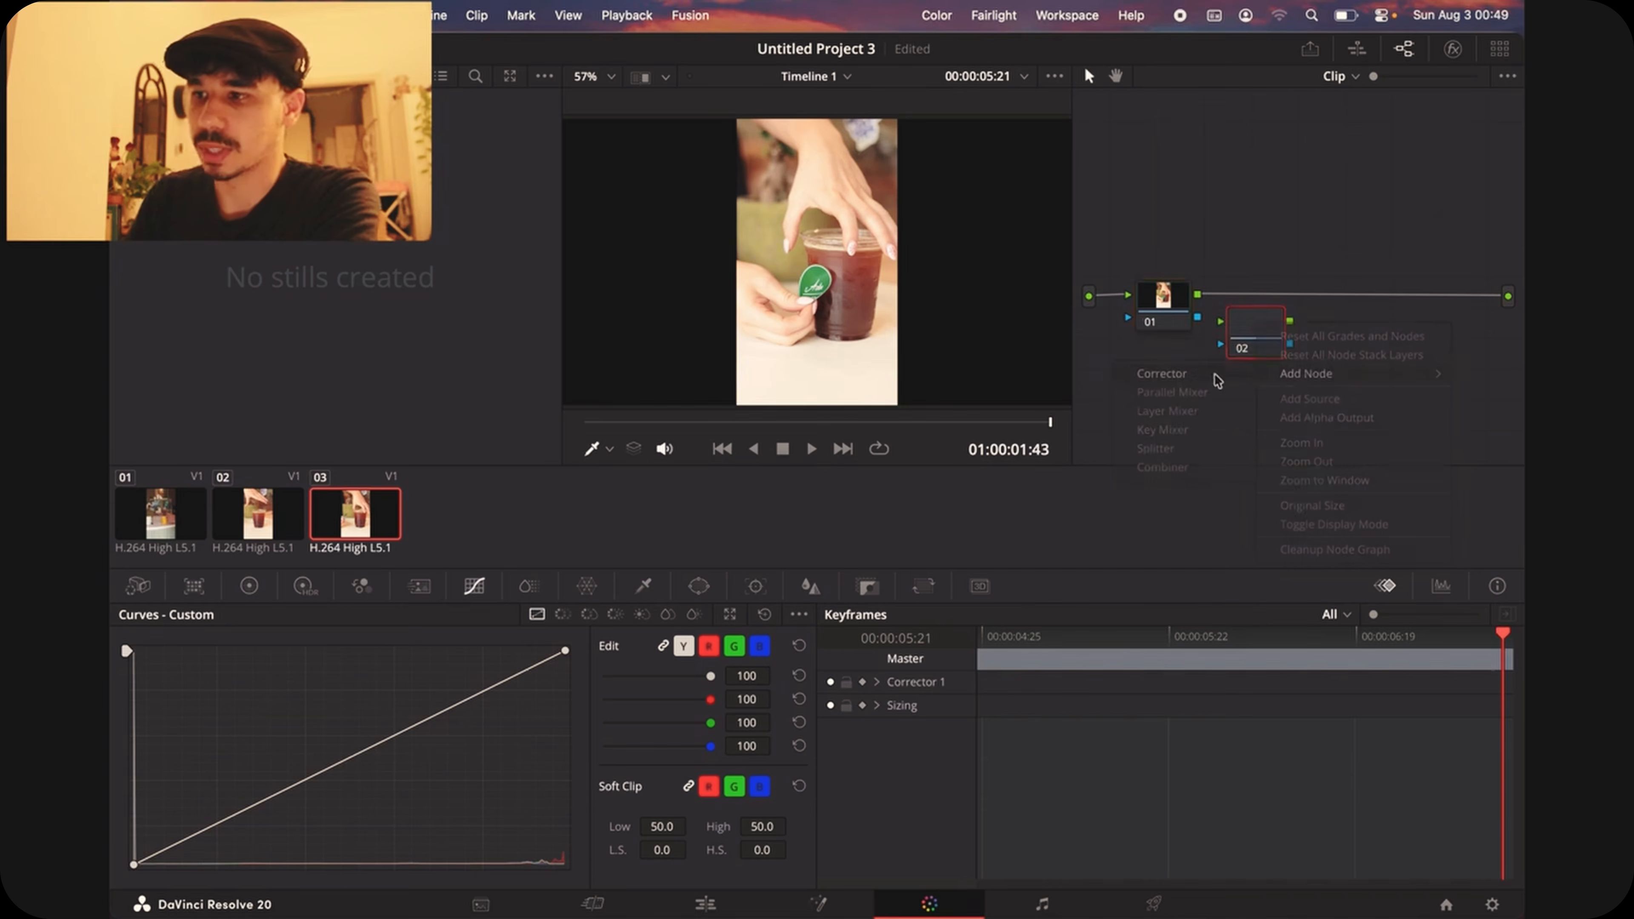
pyautogui.moveTo(1269, 344)
pyautogui.mouseDown()
pyautogui.moveTo(1294, 326)
pyautogui.moveTo(1280, 335)
pyautogui.mouseUp()
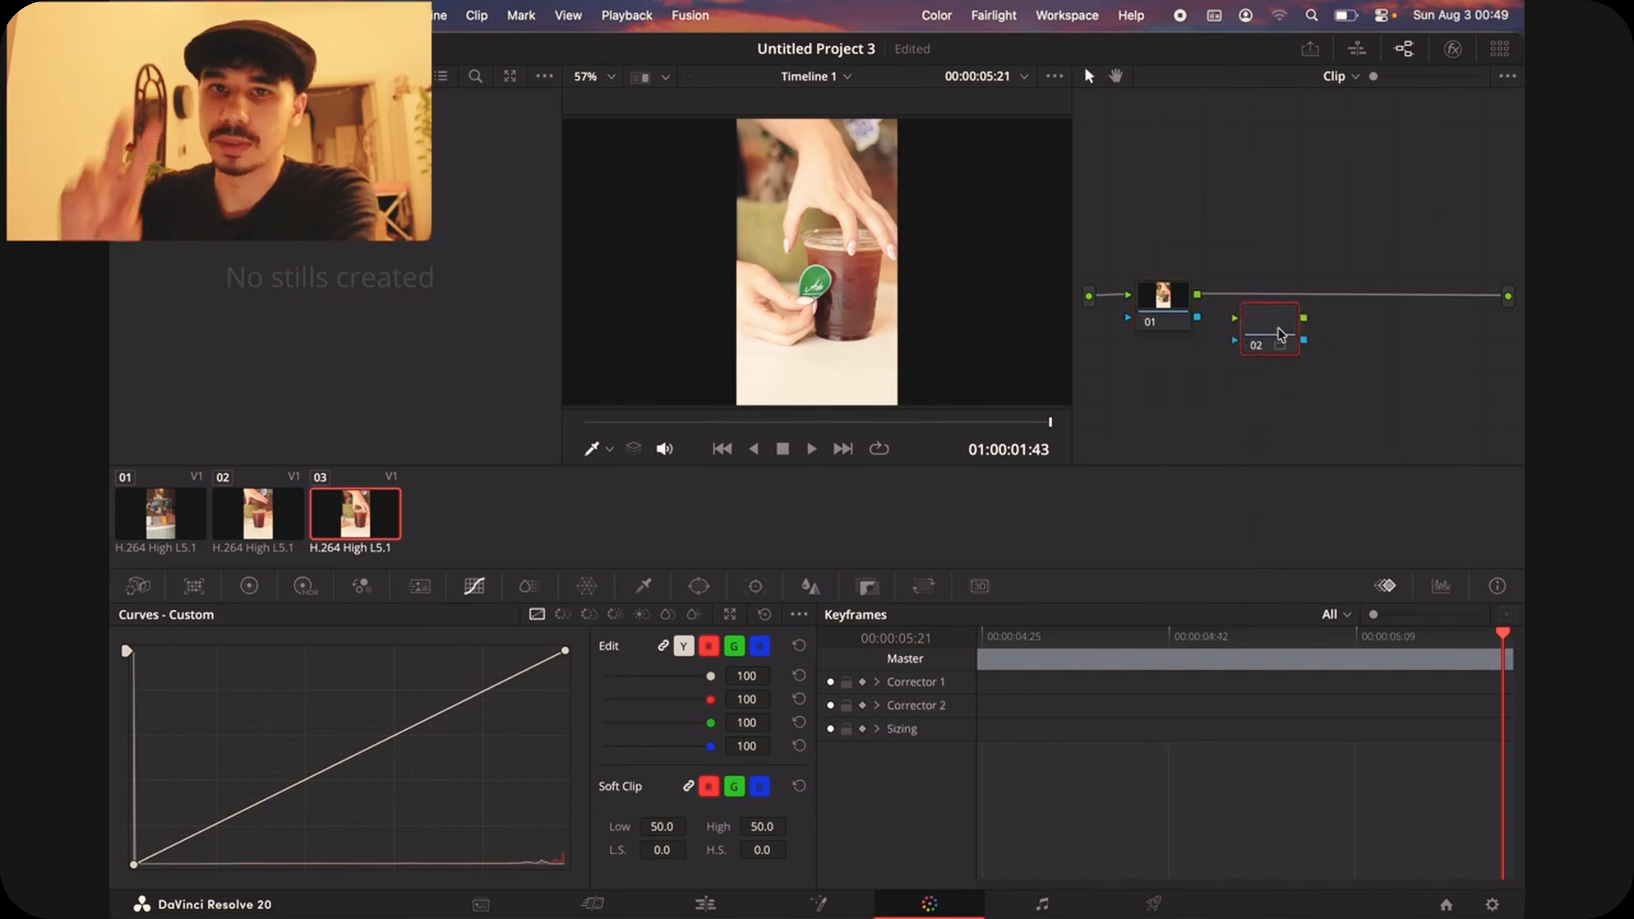
pyautogui.moveTo(1197, 294); pyautogui.dragTo(1508, 296)
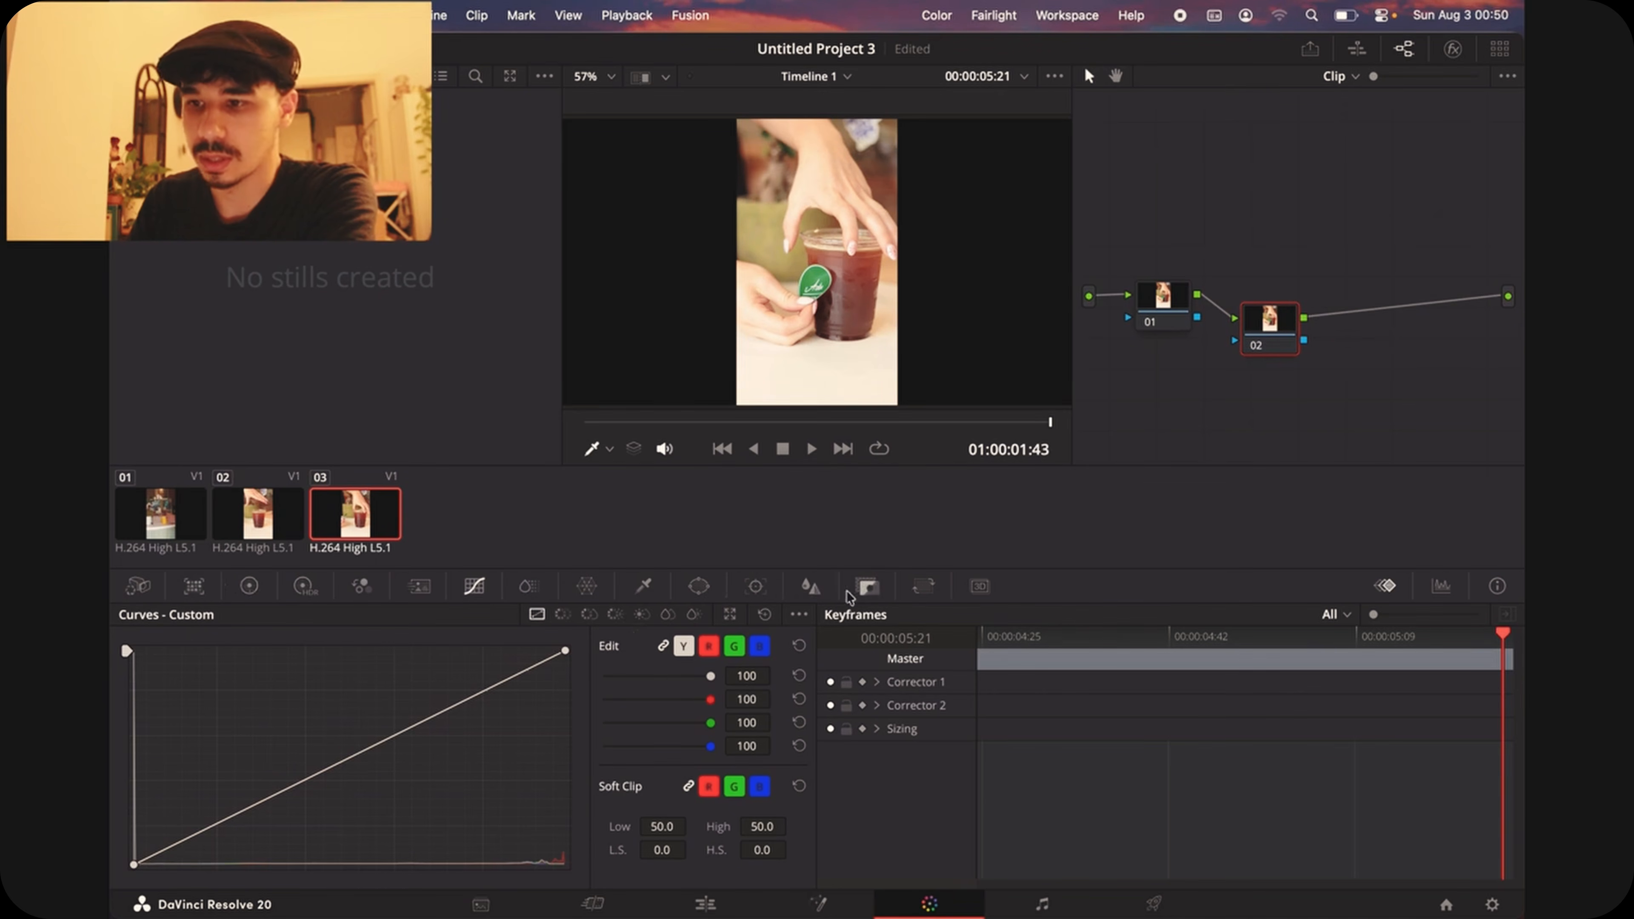
# Step: Adjust node 02's primaries to Temp 760.0, Tint 28.50, Mid/Detail 61.50 and Saturation 46.40
pyautogui.click(868, 586)
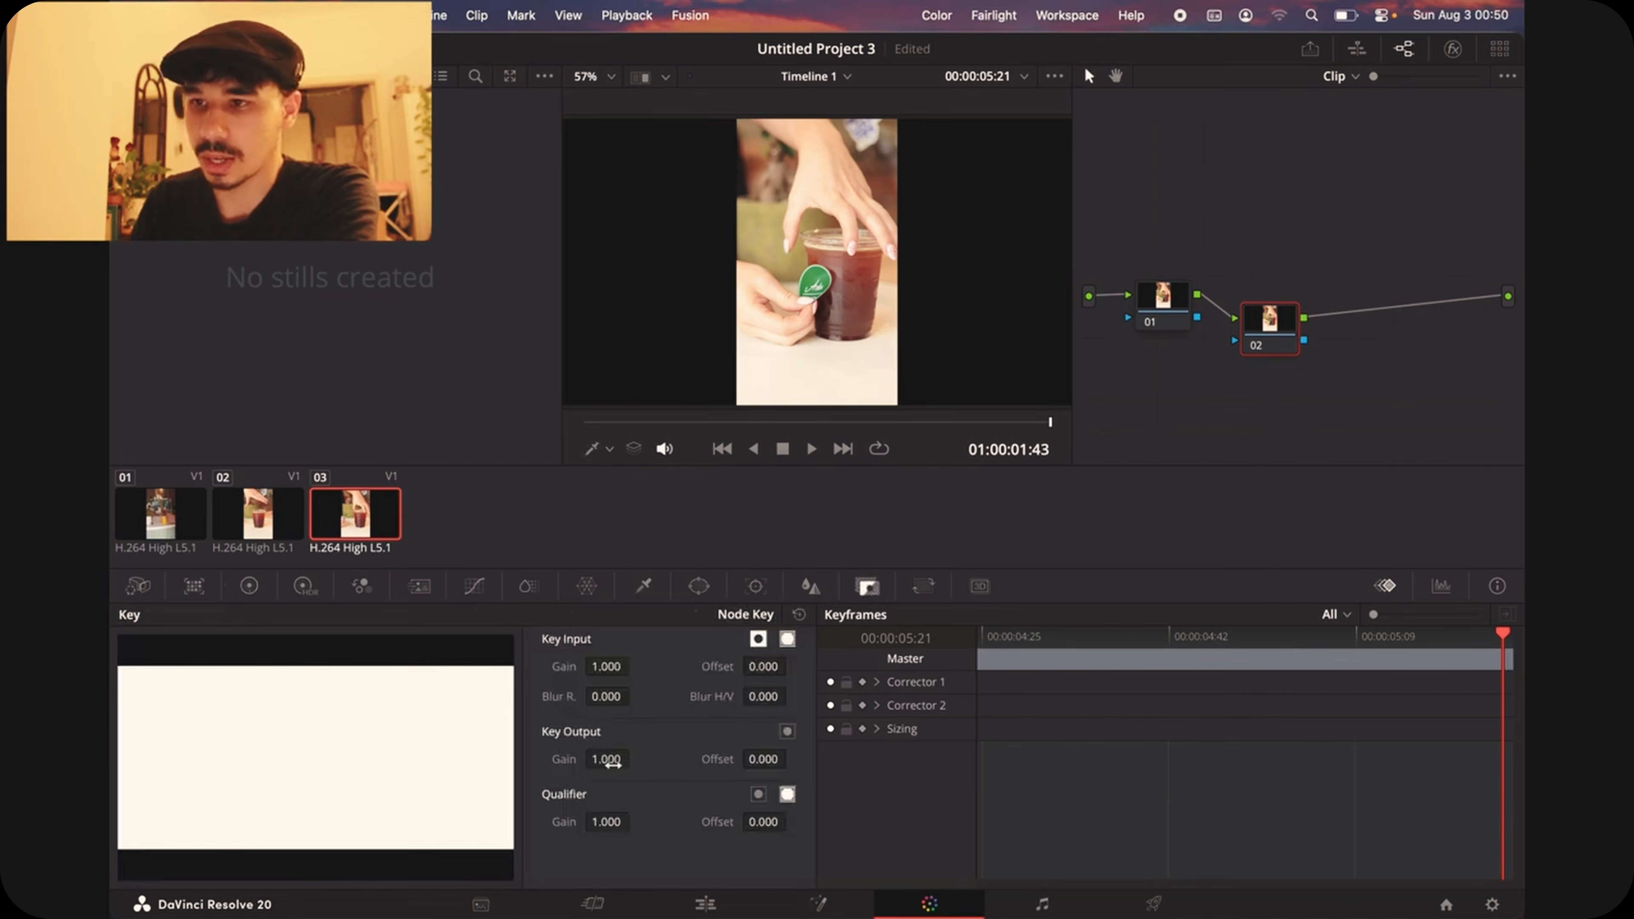
pyautogui.click(249, 586)
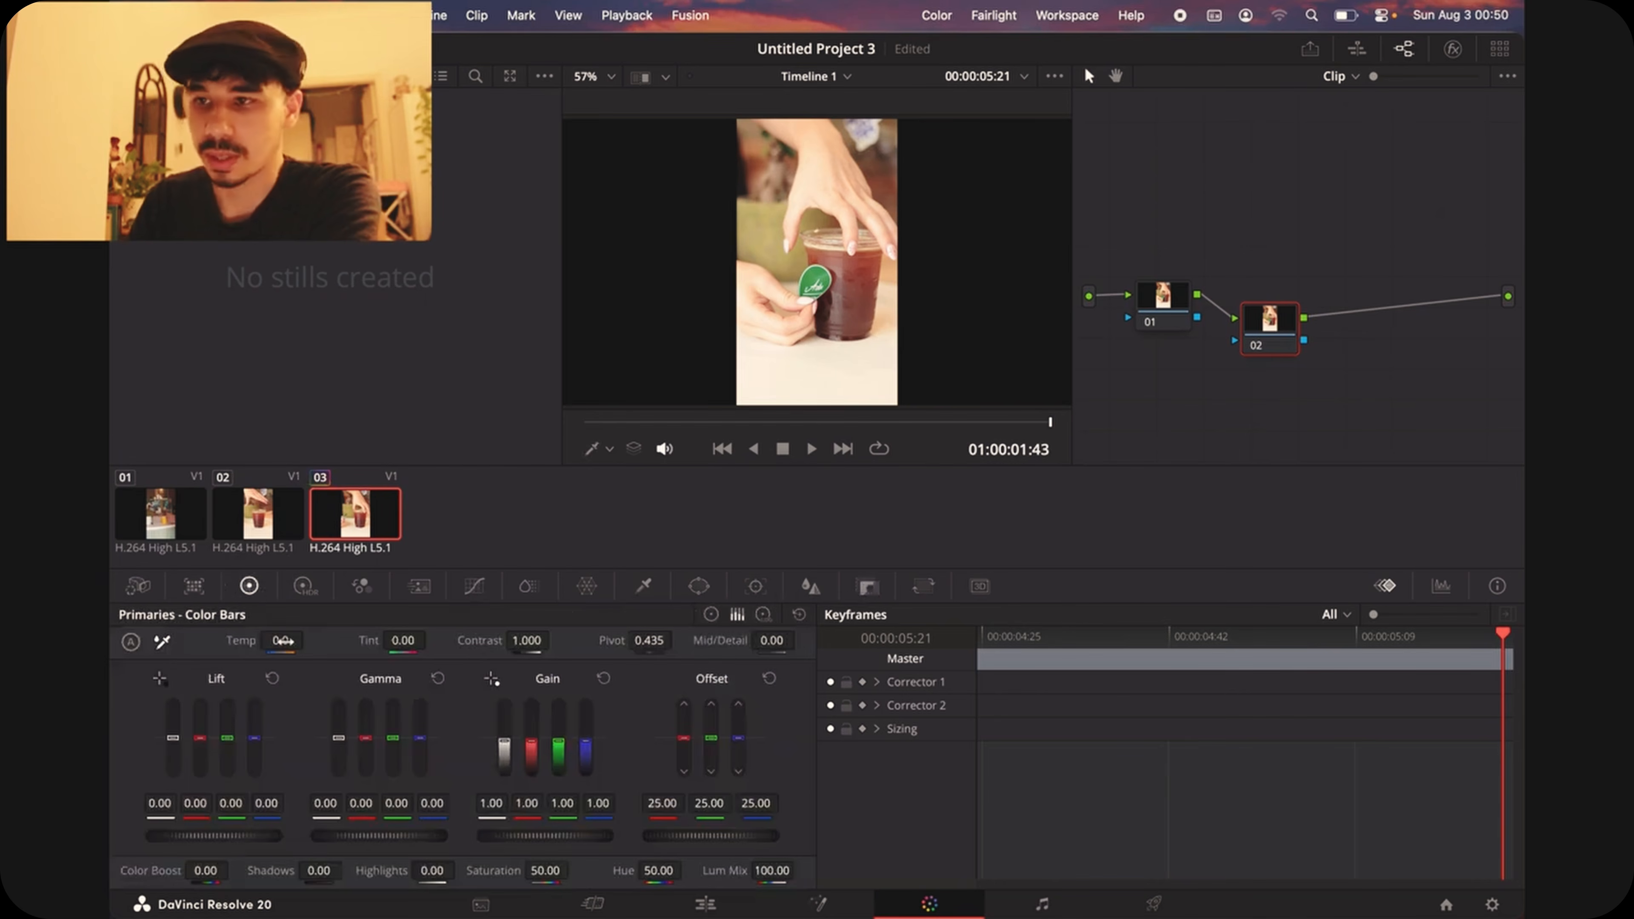
pyautogui.moveTo(283, 640); pyautogui.dragTo(463, 642)
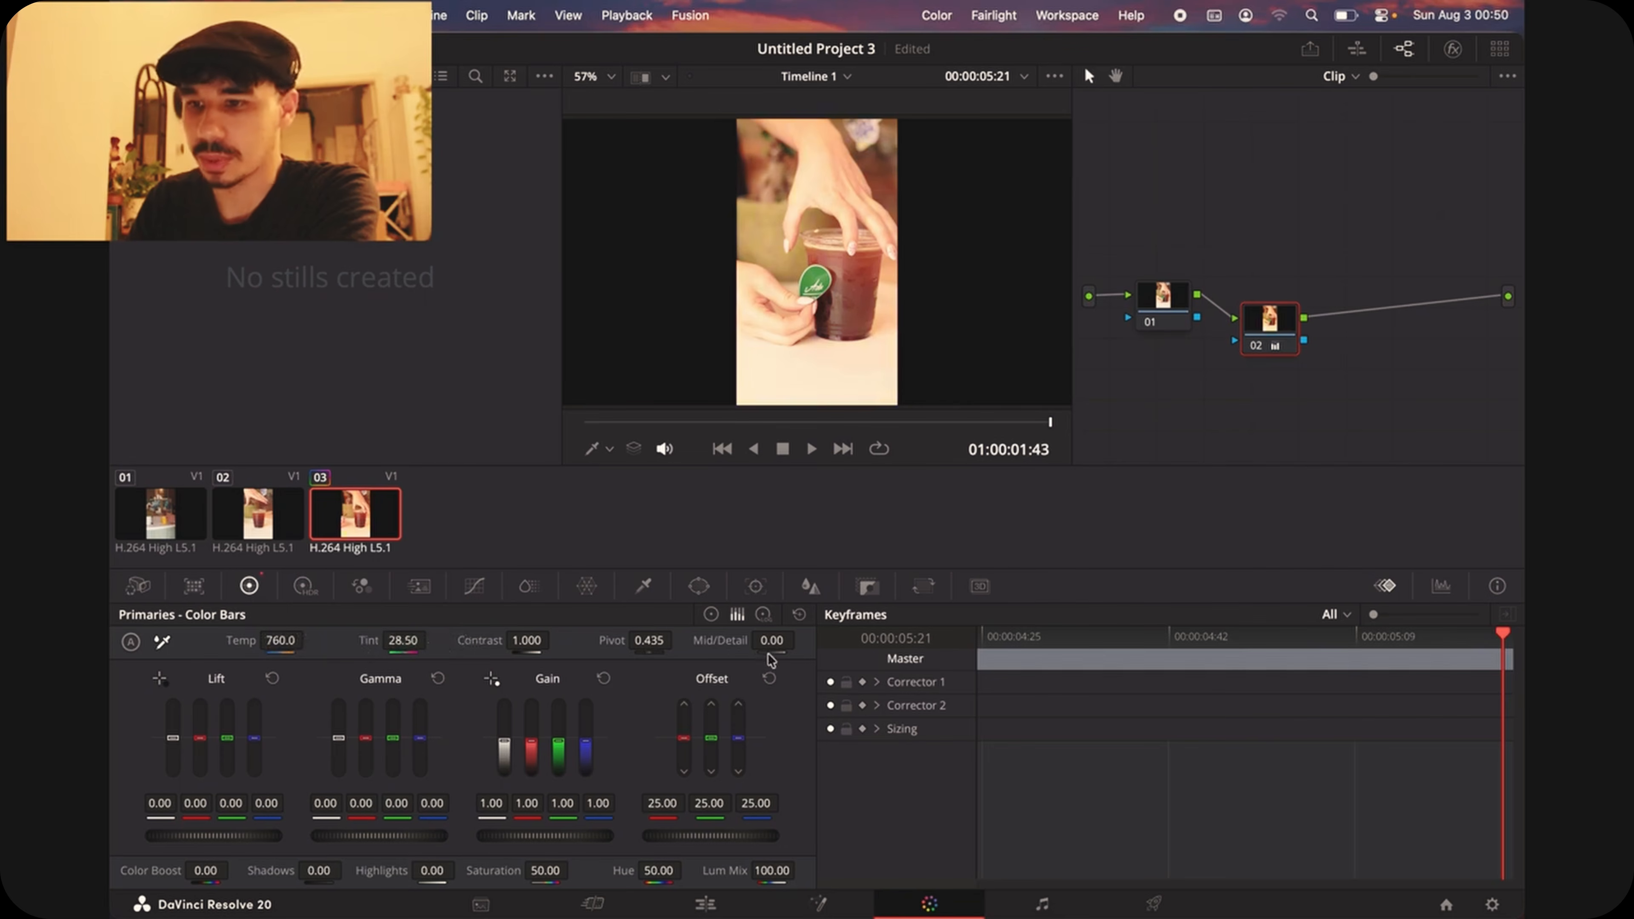
pyautogui.moveTo(776, 643); pyautogui.dragTo(995, 631)
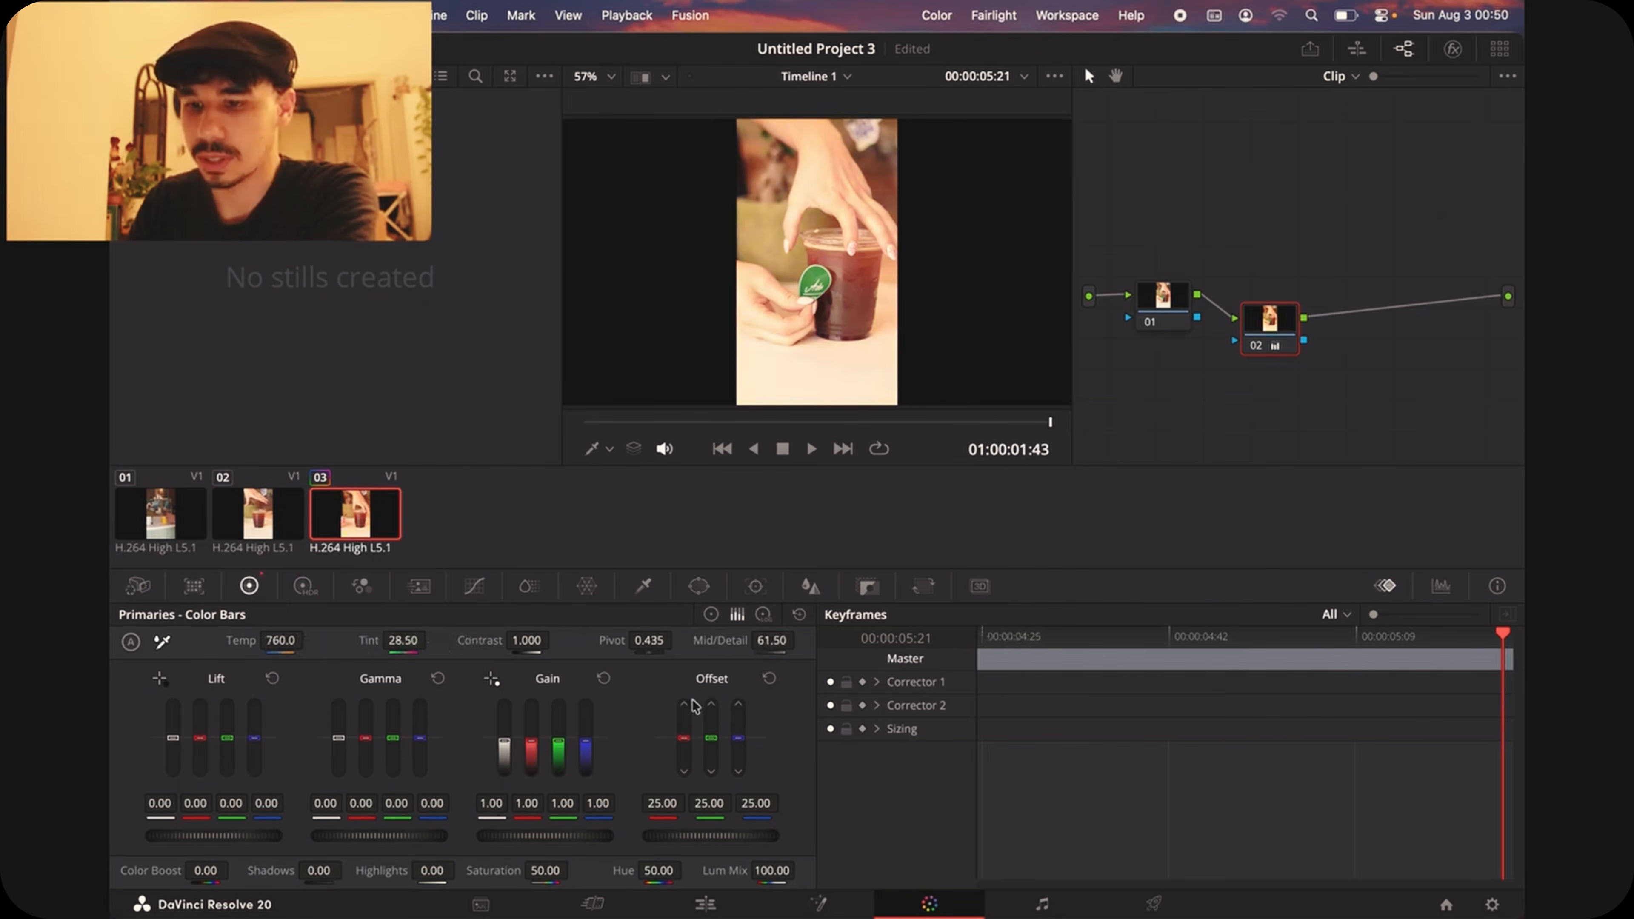
pyautogui.moveTo(546, 870); pyautogui.dragTo(535, 870)
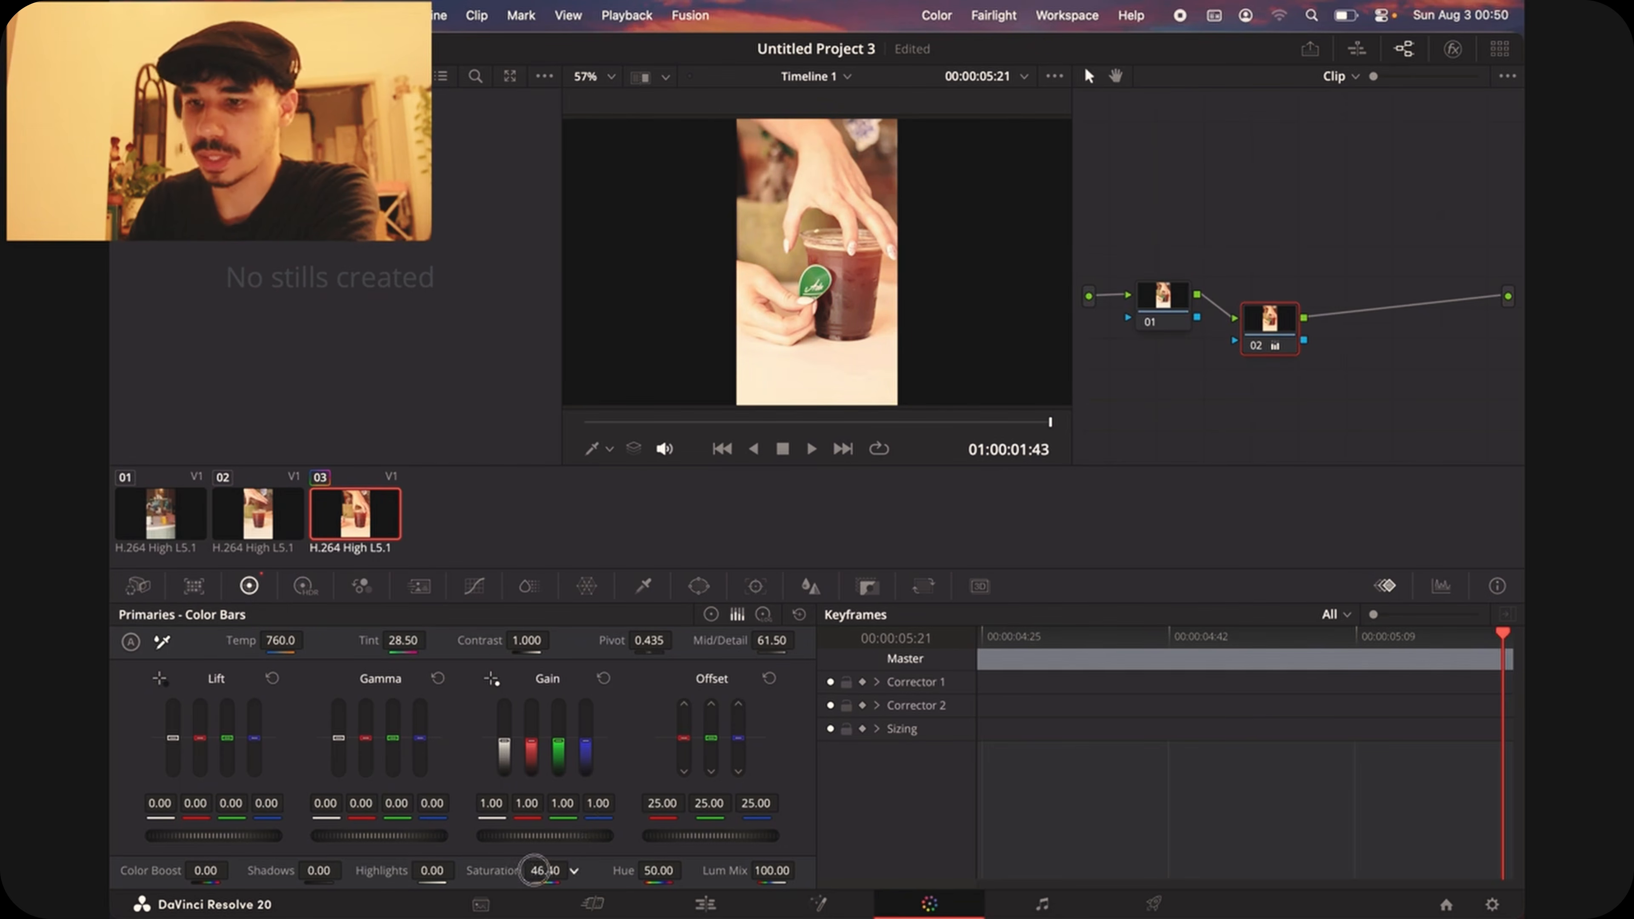
# Step: Compare the image with and without node 02's grade by repeatedly disabling and re-enabling the node
pyautogui.click(1272, 323)
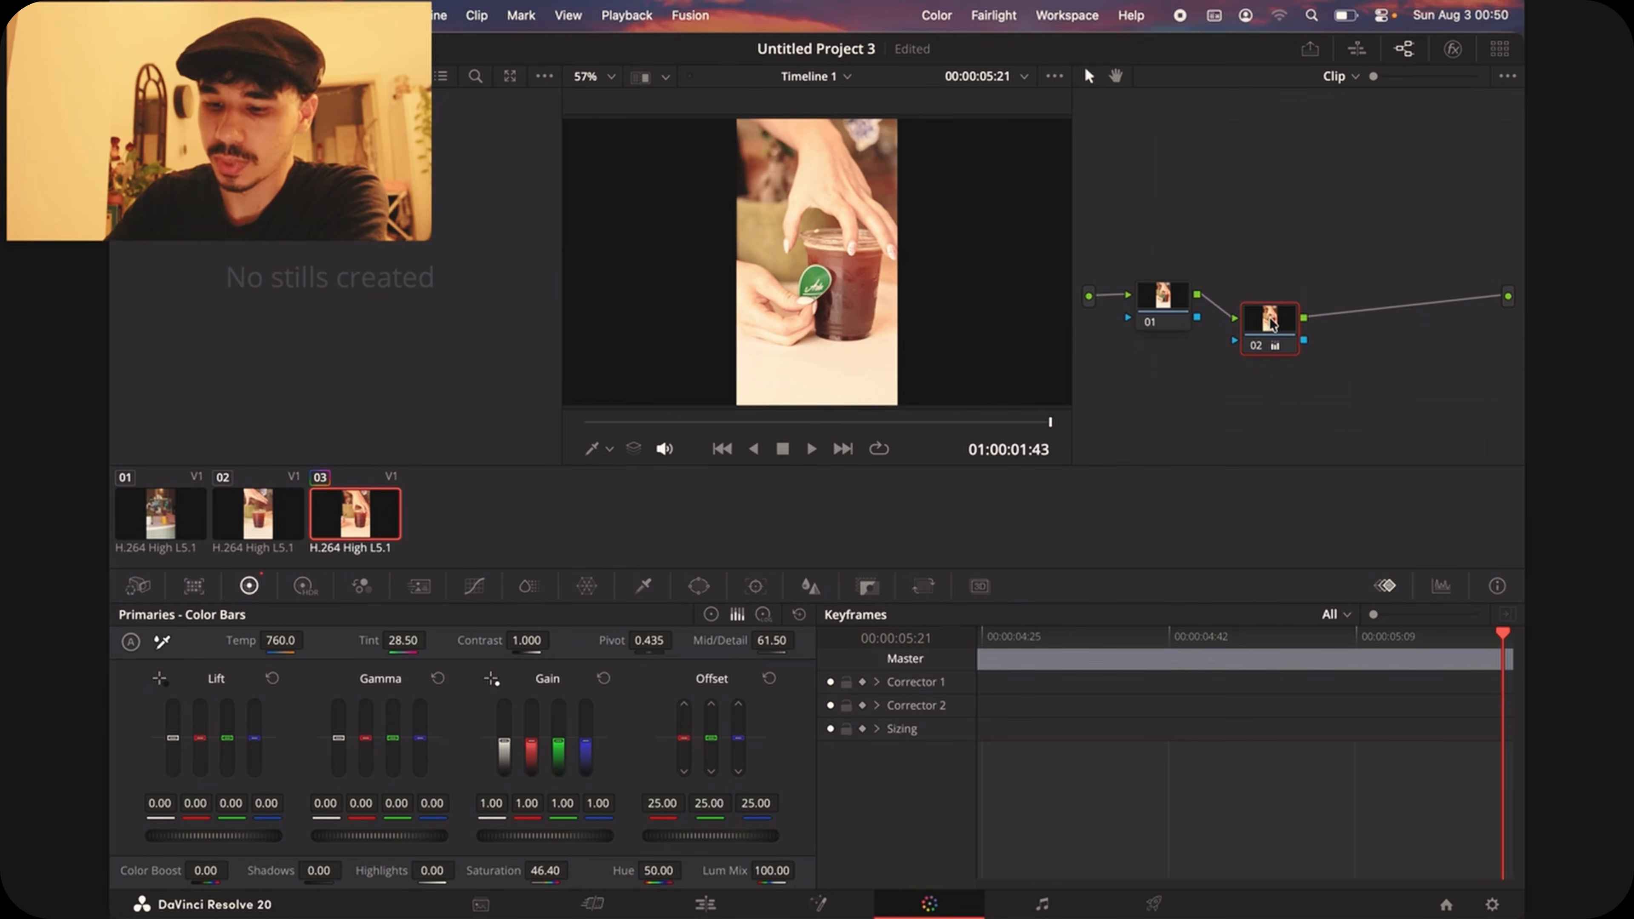
pyautogui.press('super+d')
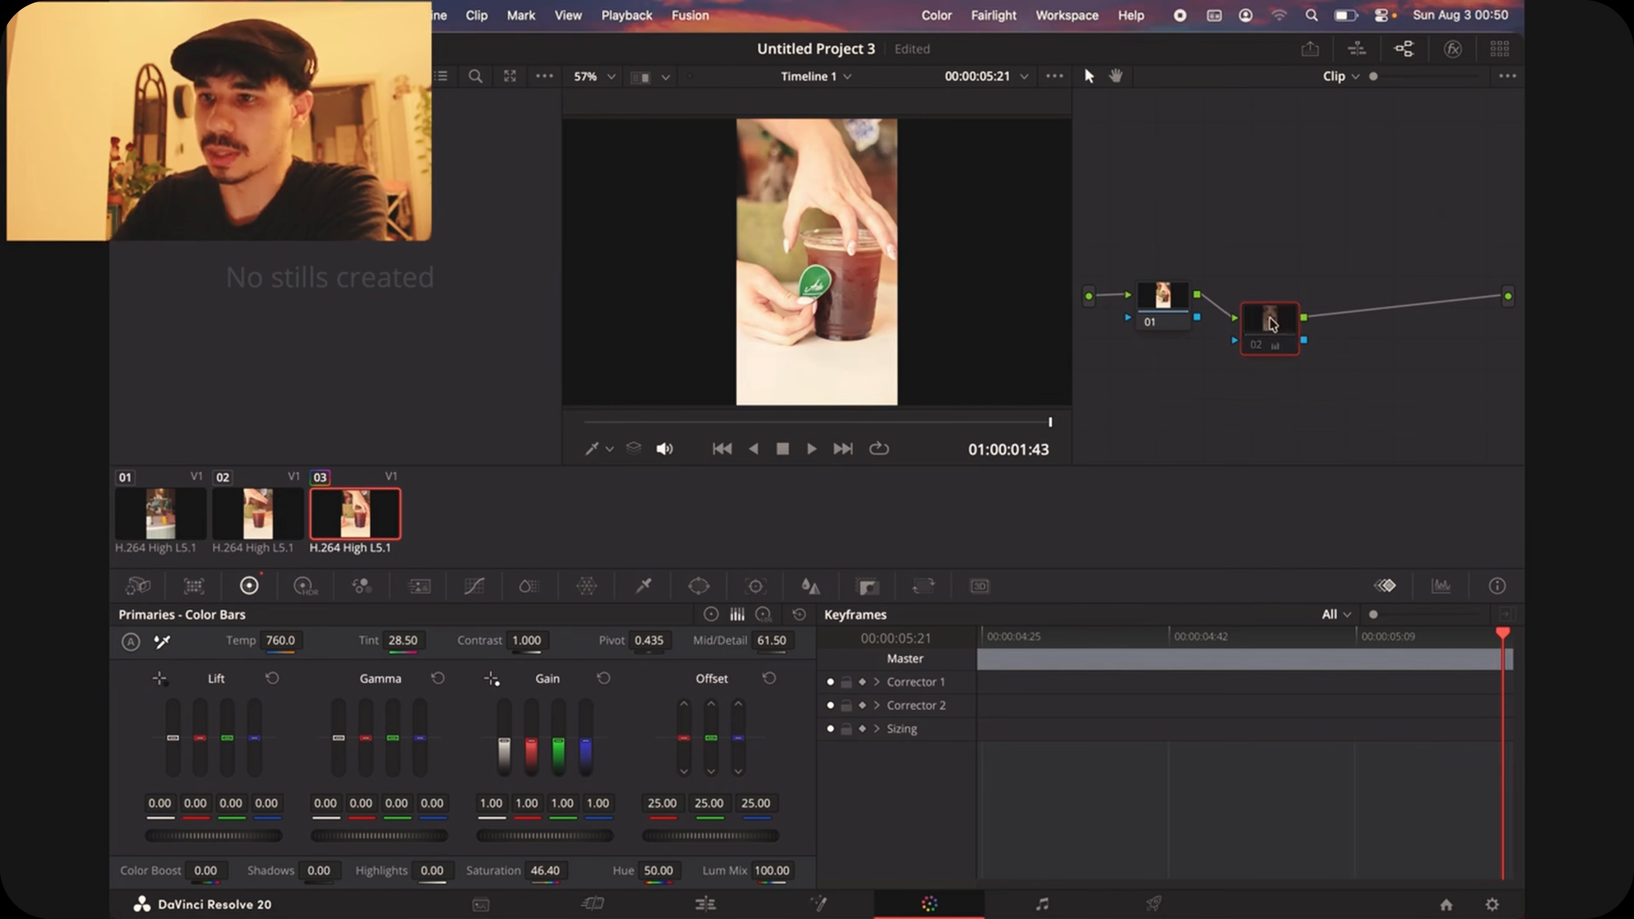
pyautogui.press('super+d')
pyautogui.press('super+d')
pyautogui.press('super+d')
pyautogui.press('super+d')
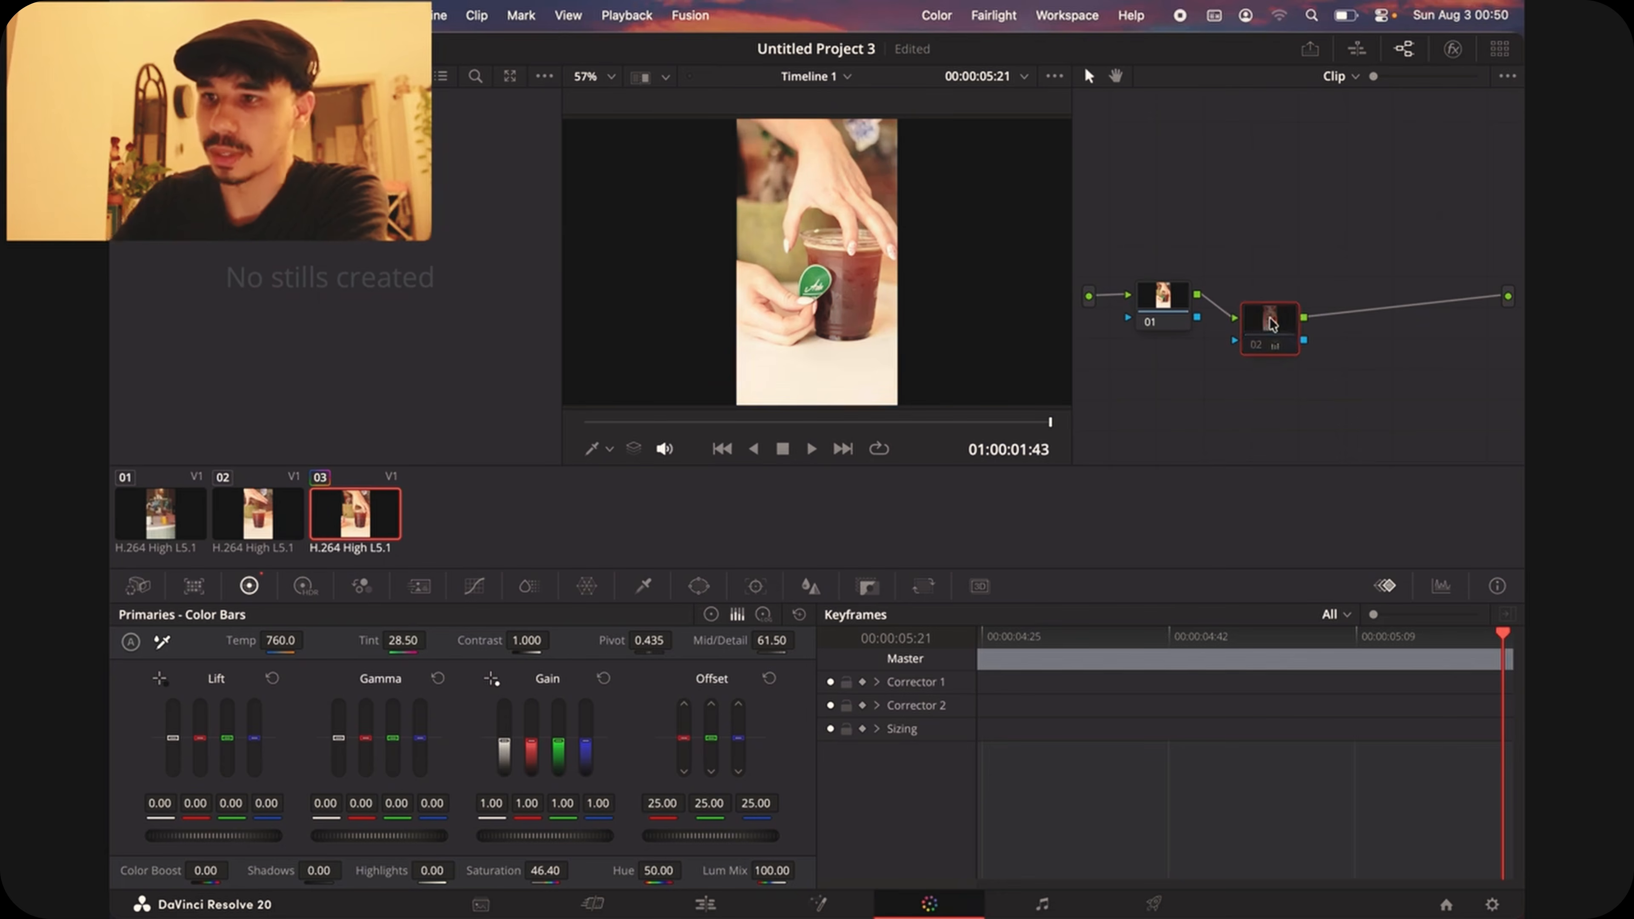
pyautogui.press('super+d')
pyautogui.press('super+d')
pyautogui.press('super+d')
pyautogui.press('super+d')
pyautogui.press('super+d')
pyautogui.press('super+d')
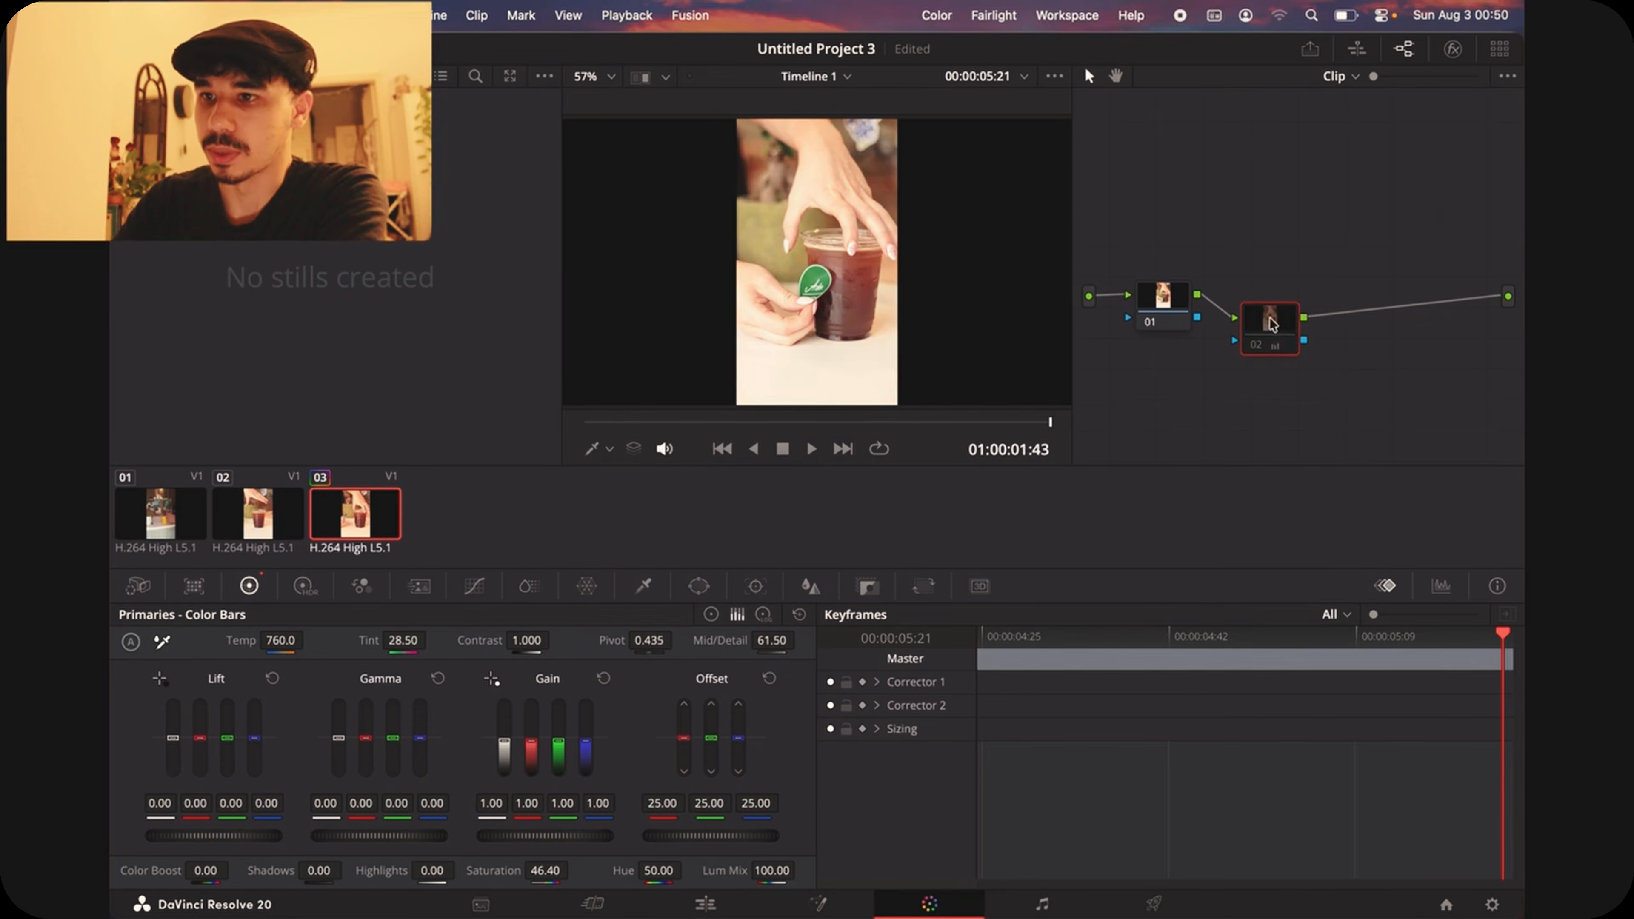
pyautogui.press('super+d')
# Step: Line node 02 up with node 01 and try varying its Key Output Gain, leaving the gain at 1.000
pyautogui.moveTo(1270, 324); pyautogui.dragTo(1293, 302)
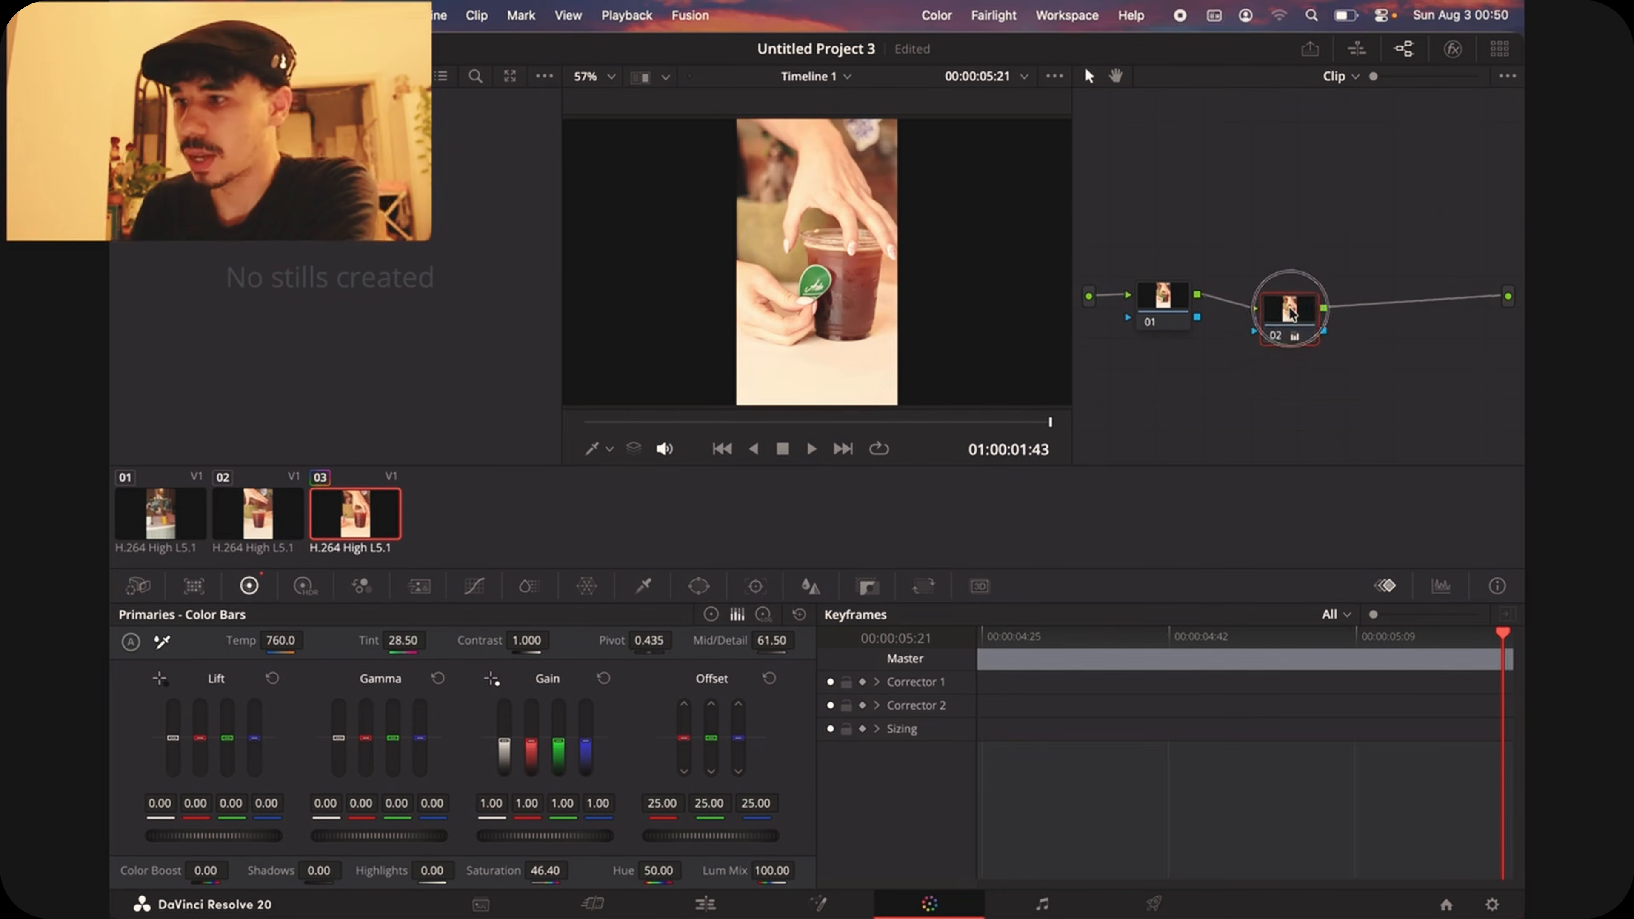
pyautogui.click(868, 586)
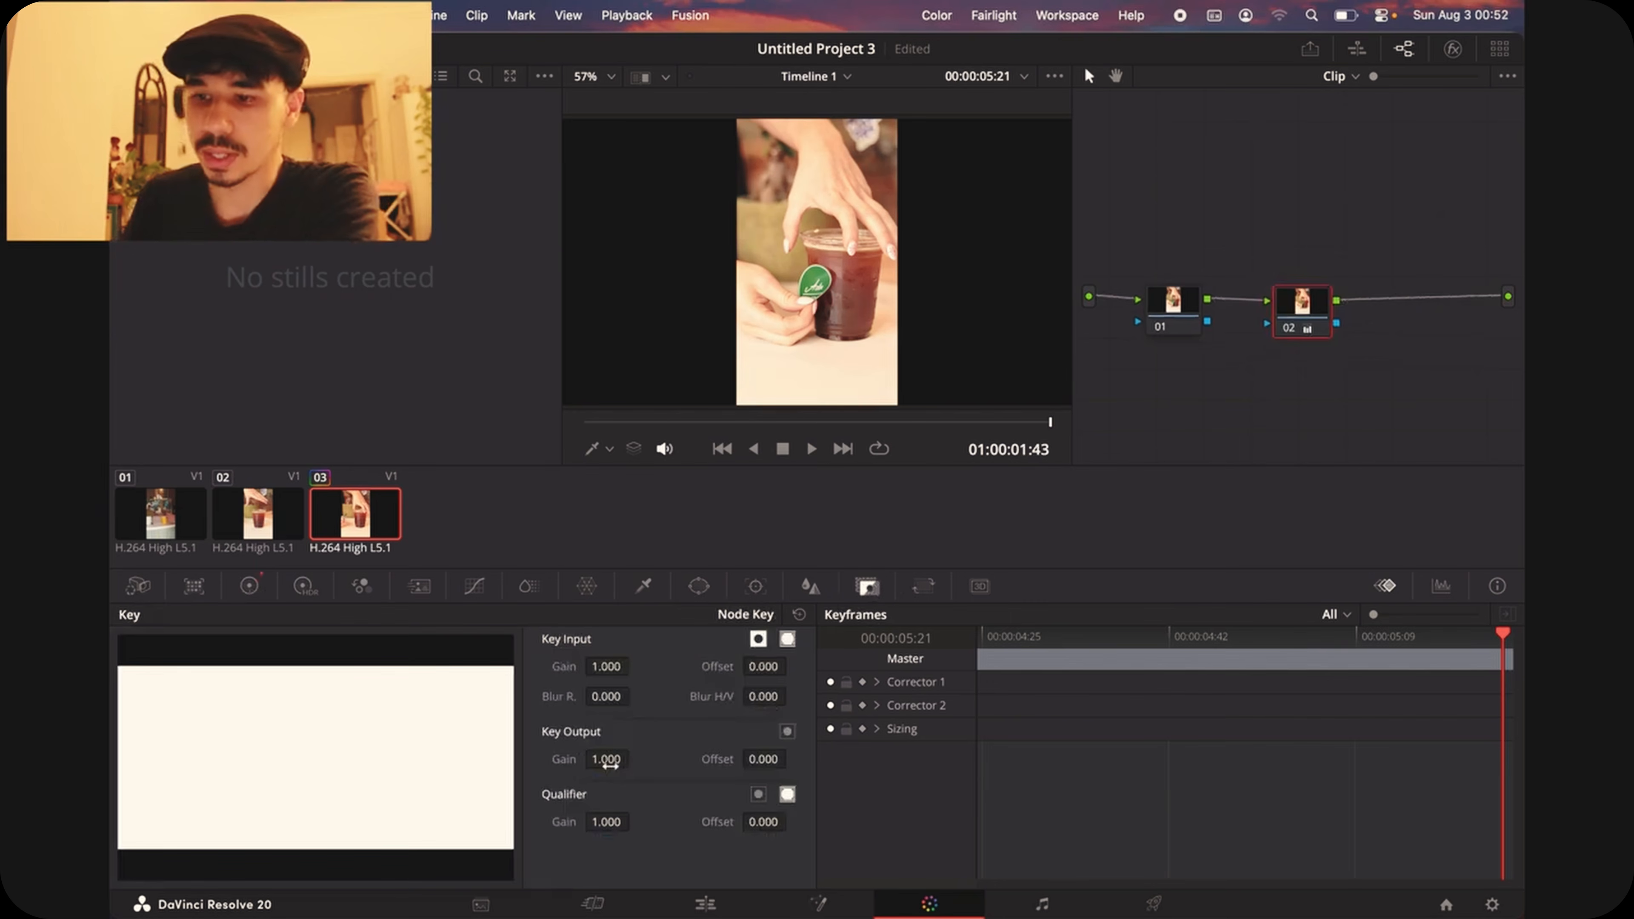
pyautogui.moveTo(606, 764); pyautogui.dragTo(985, 426)
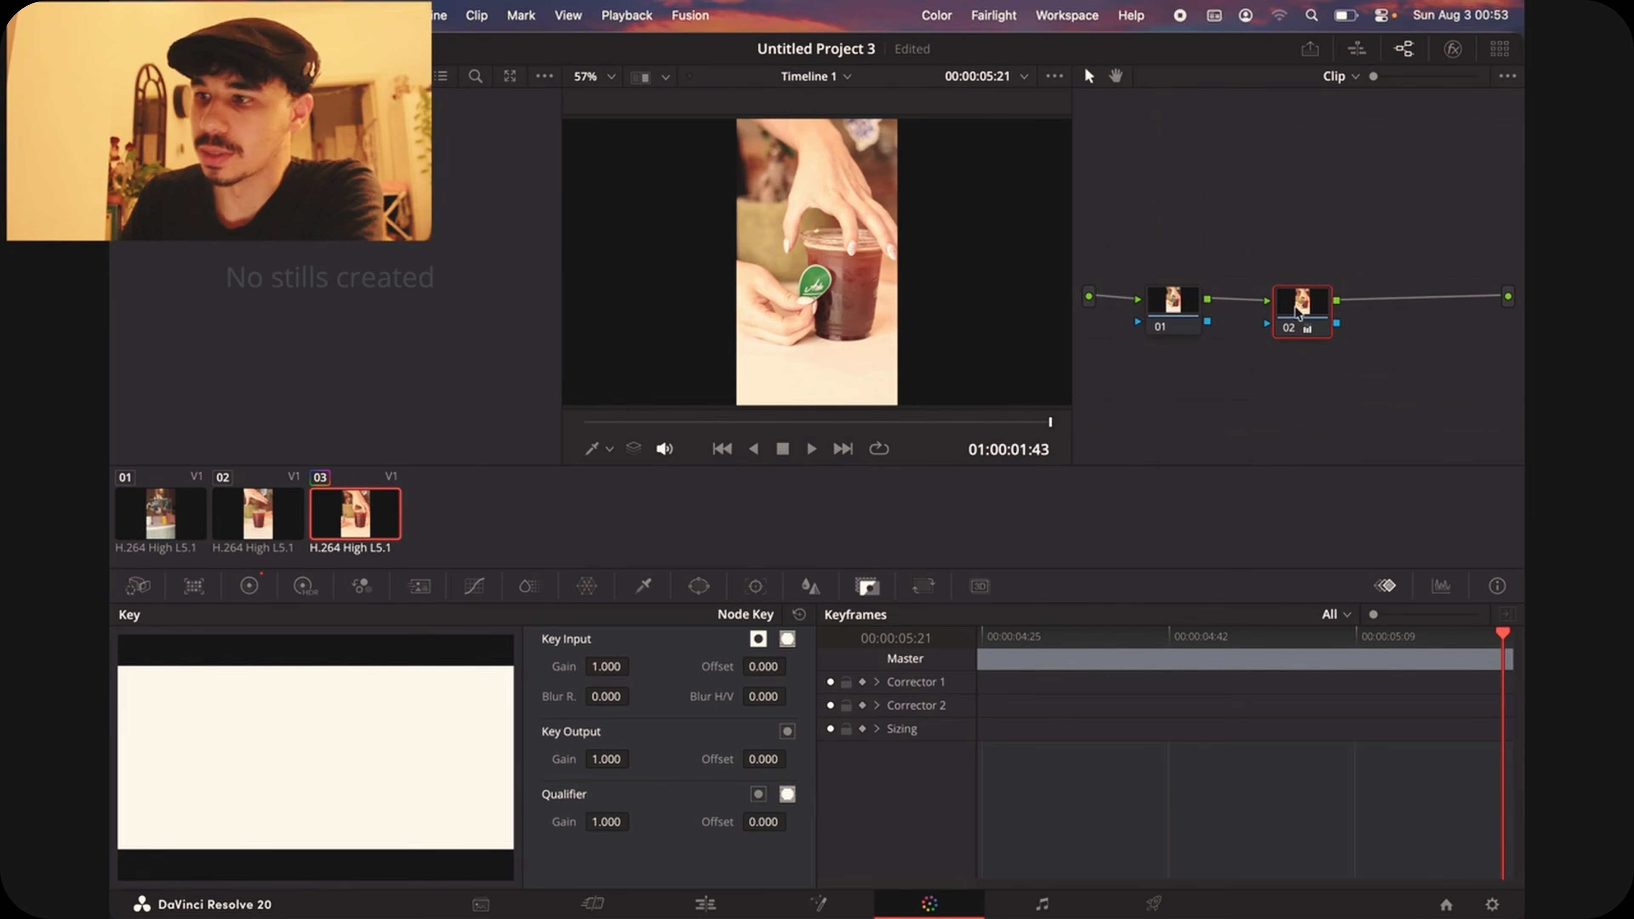
# Step: View clip 01 on the Color page and return to clip 03 with its two-node grade
pyautogui.click(161, 514)
pyautogui.click(339, 518)
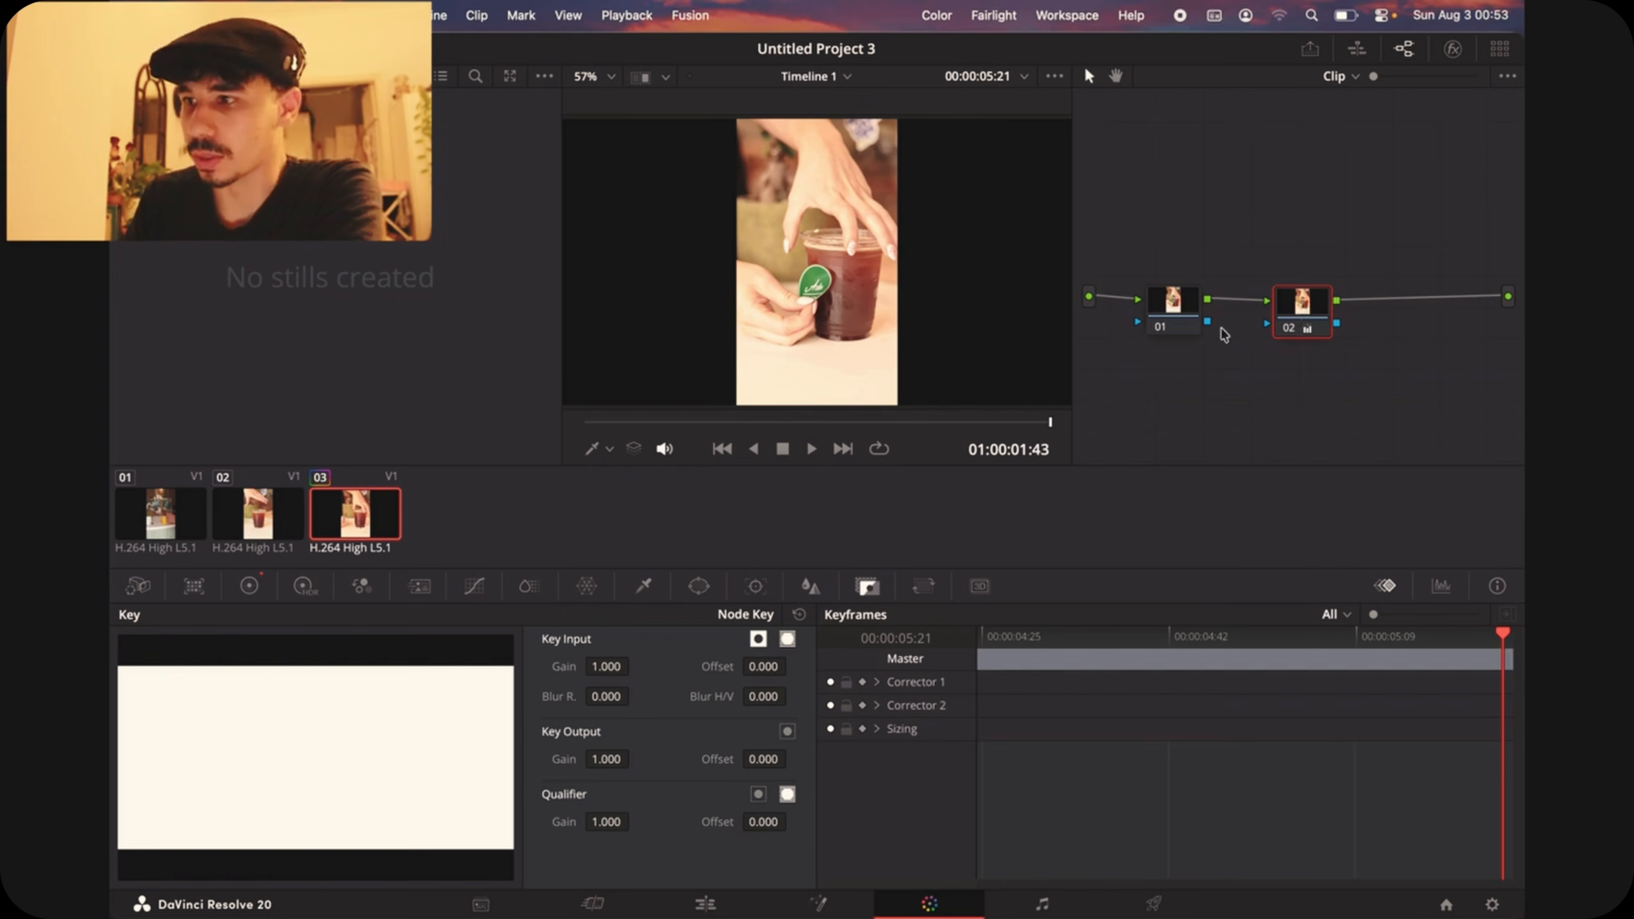
# Step: Review clips 02 and 01 with their single-node grades on the Color page
pyautogui.press('Home')
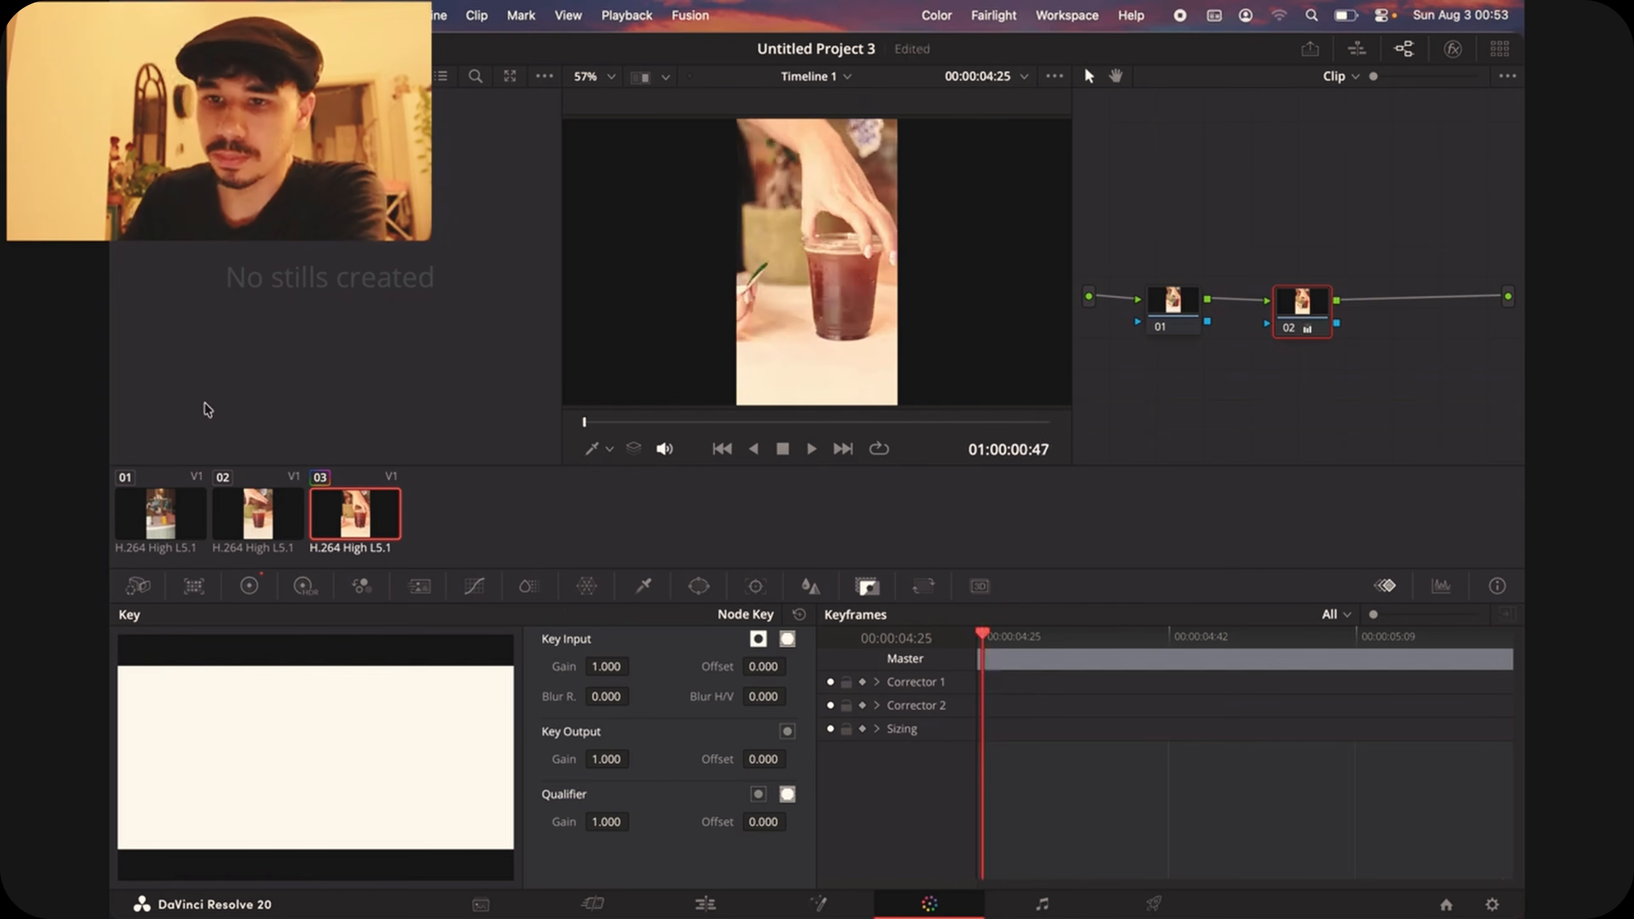
pyautogui.click(252, 498)
pyautogui.moveTo(1226, 238); pyautogui.dragTo(1225, 305)
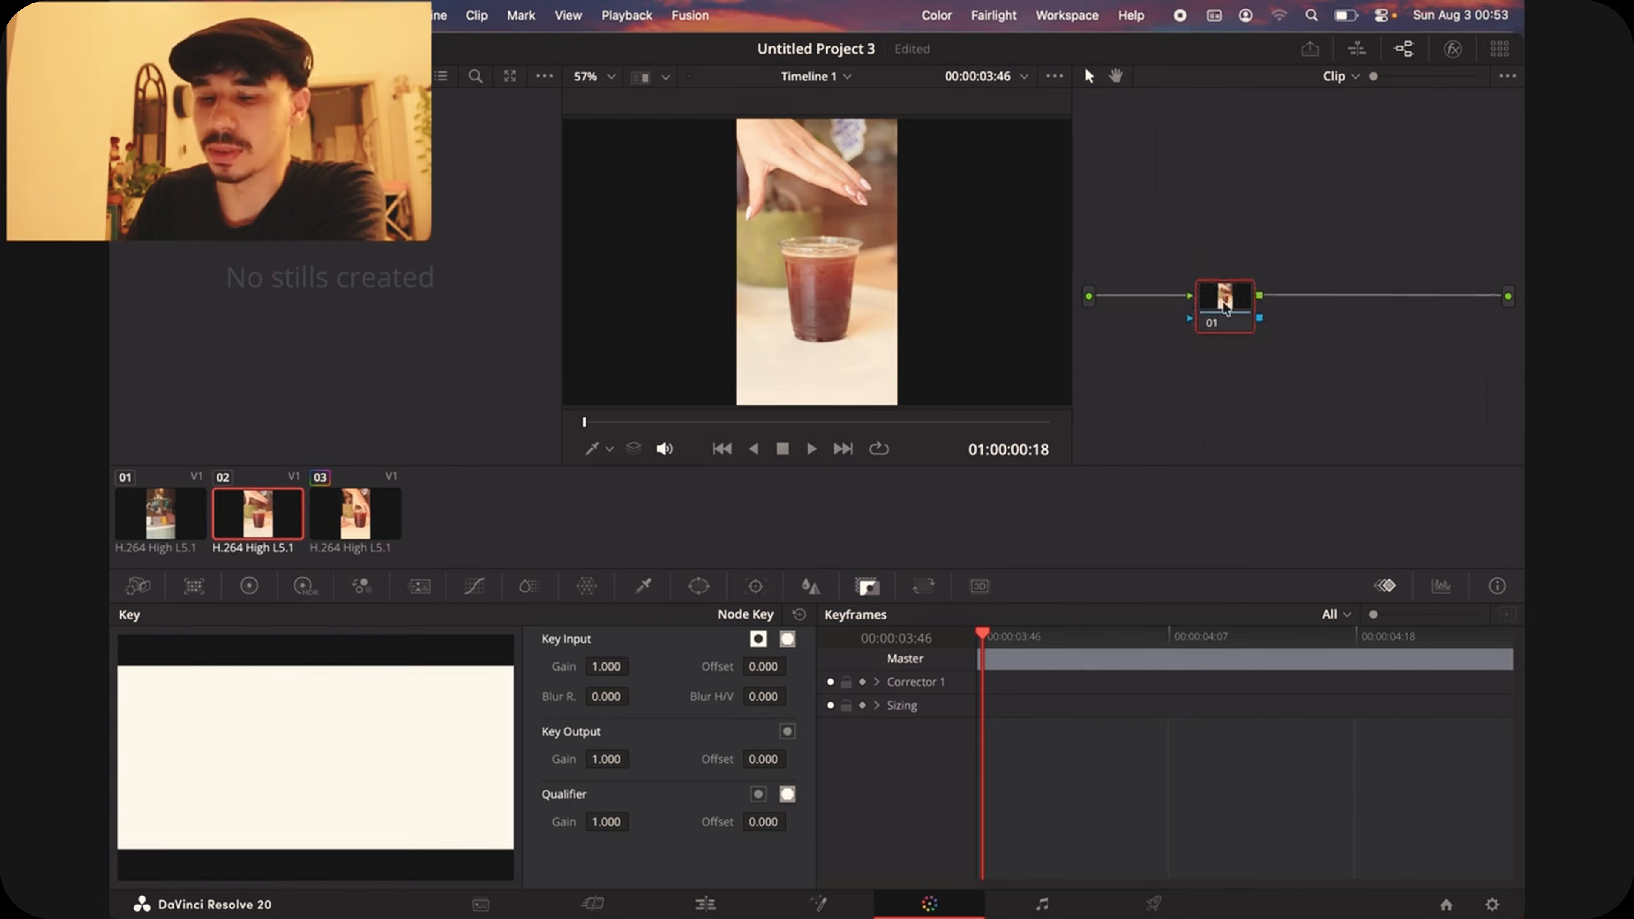
pyautogui.click(187, 512)
pyautogui.moveTo(1224, 222); pyautogui.dragTo(1221, 285)
pyautogui.click(1200, 394)
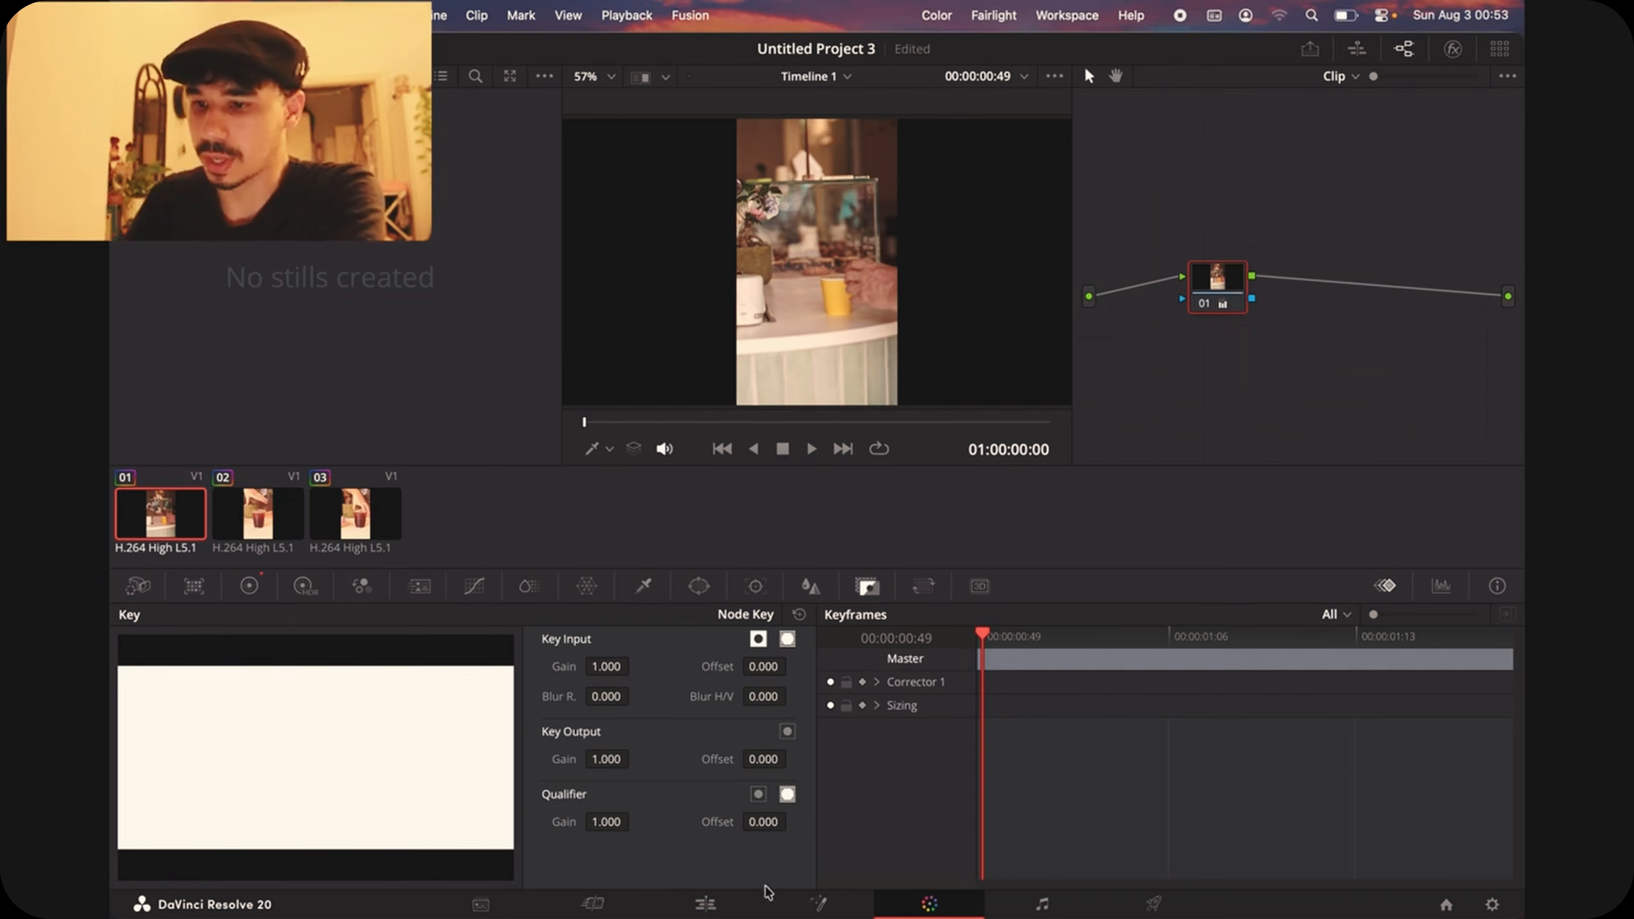
# Step: View the timeline's audio tracks on the Fairlight page and show the audio effects library
pyautogui.click(1043, 907)
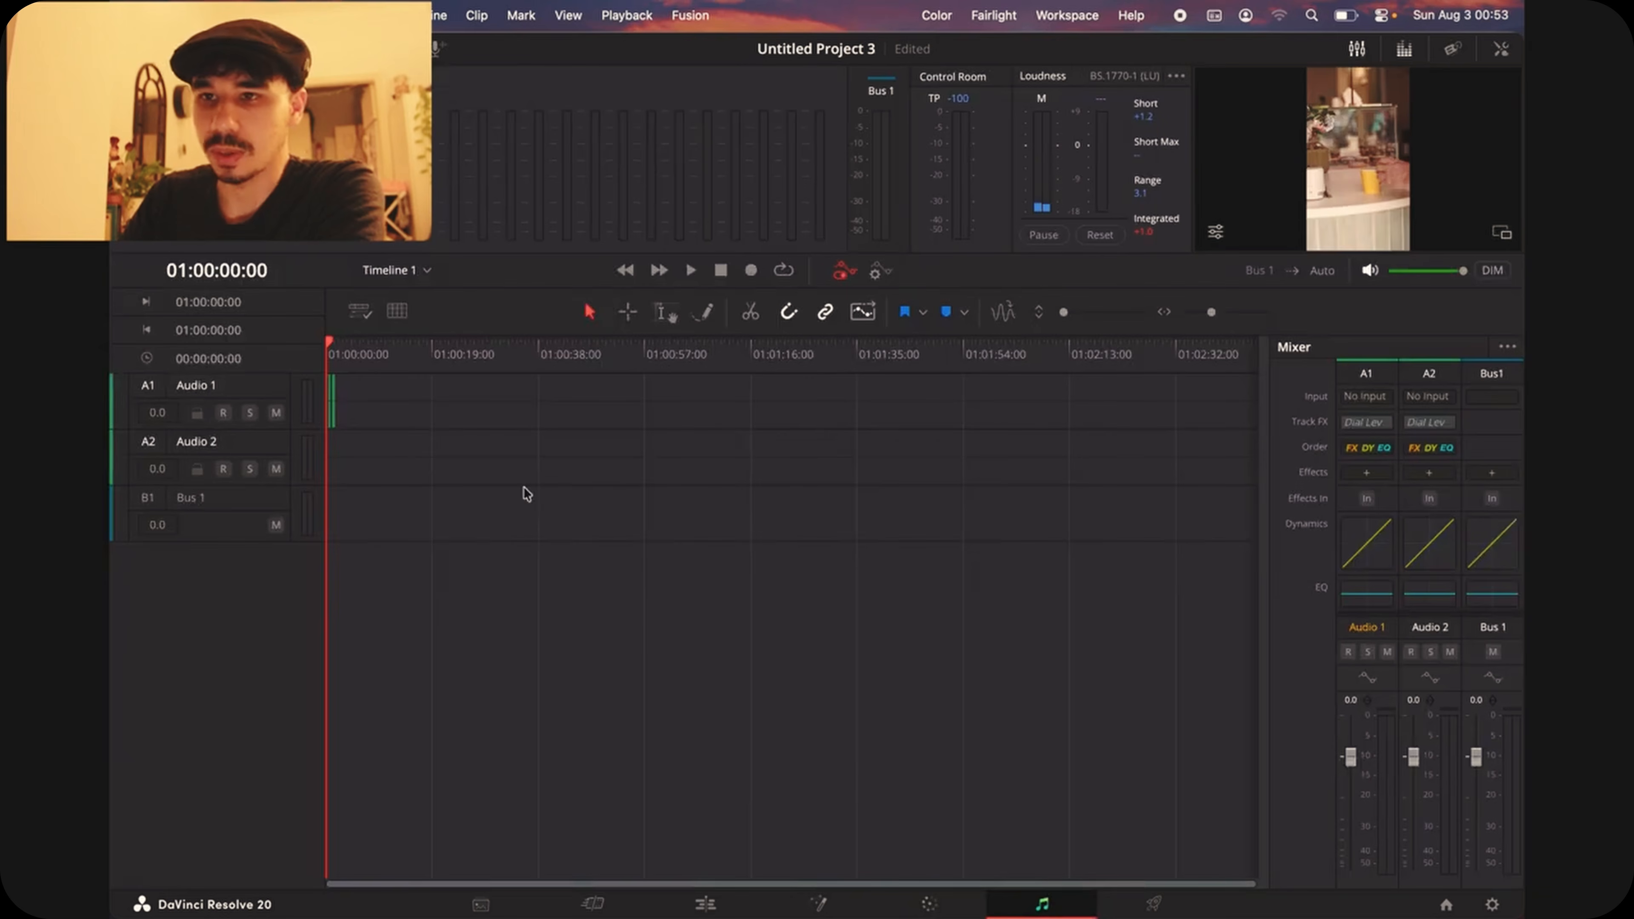
pyautogui.click(250, 49)
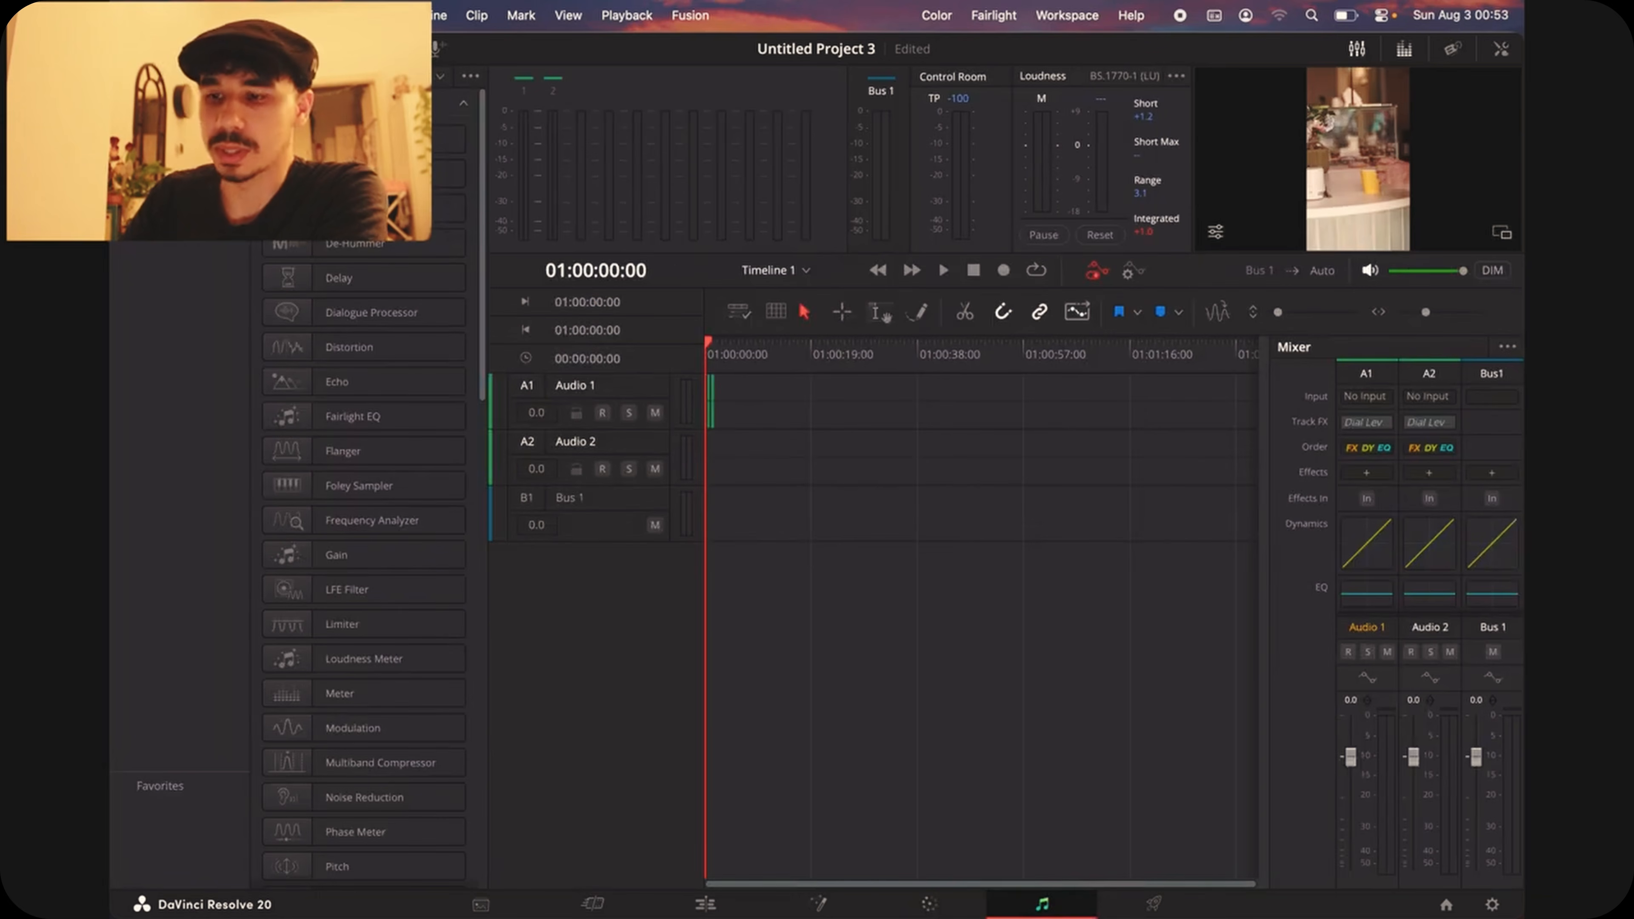
# Step: On the Deliver page, mark an in/out render range from the start of the timeline to the end of the last clip
pyautogui.click(1153, 905)
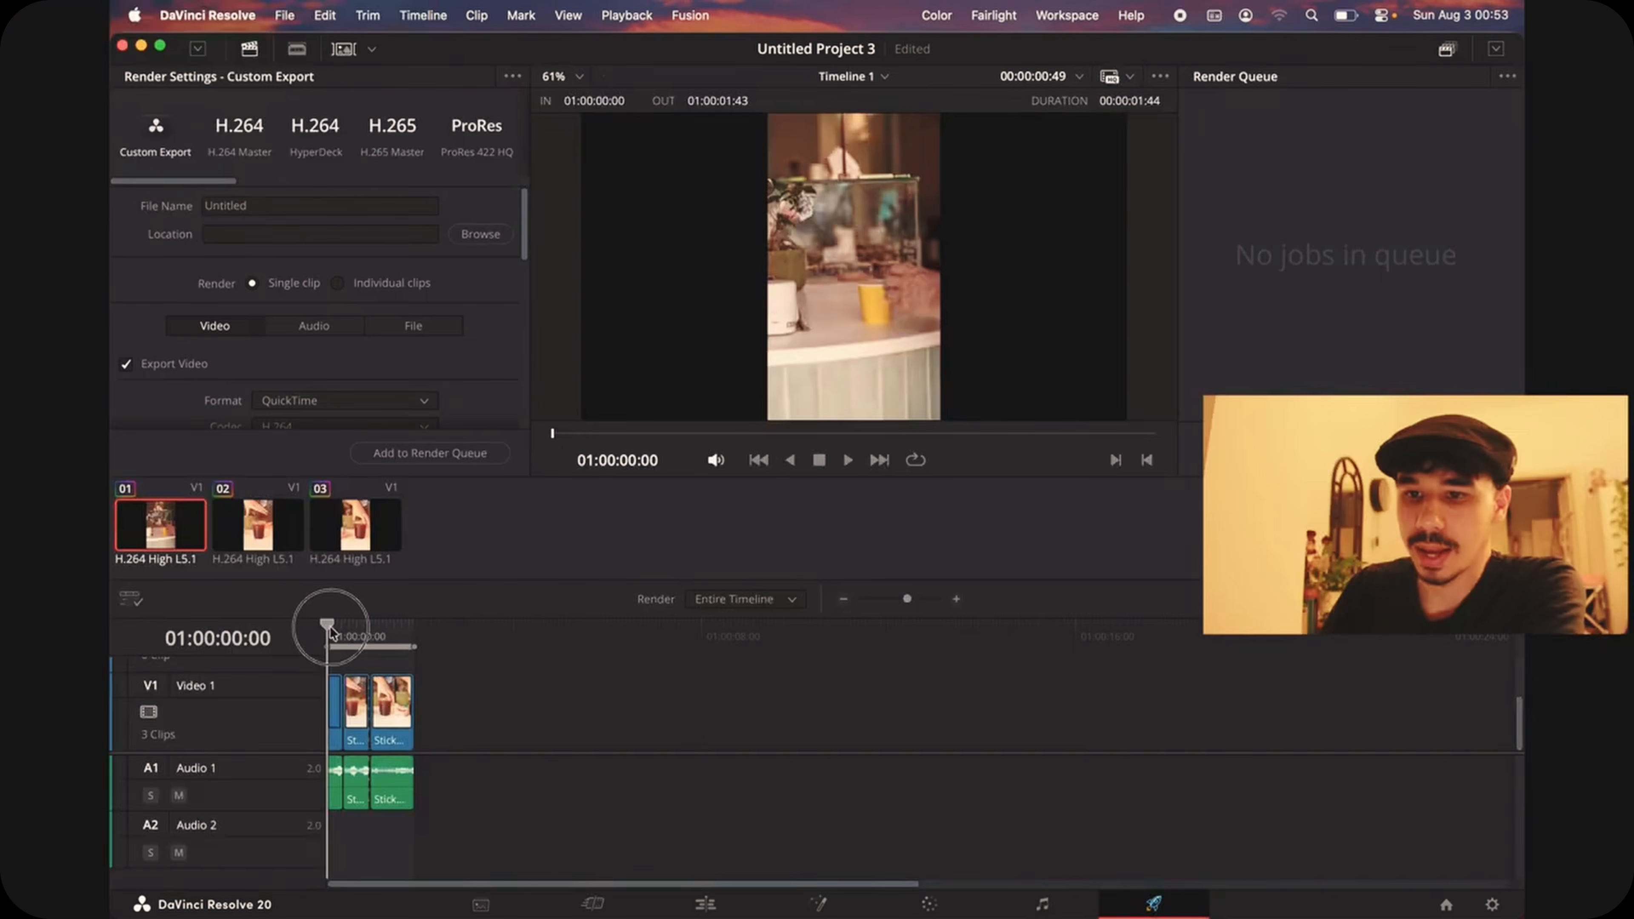
pyautogui.moveTo(330, 633)
pyautogui.mouseDown()
pyautogui.moveTo(441, 623)
pyautogui.moveTo(302, 630)
pyautogui.mouseUp()
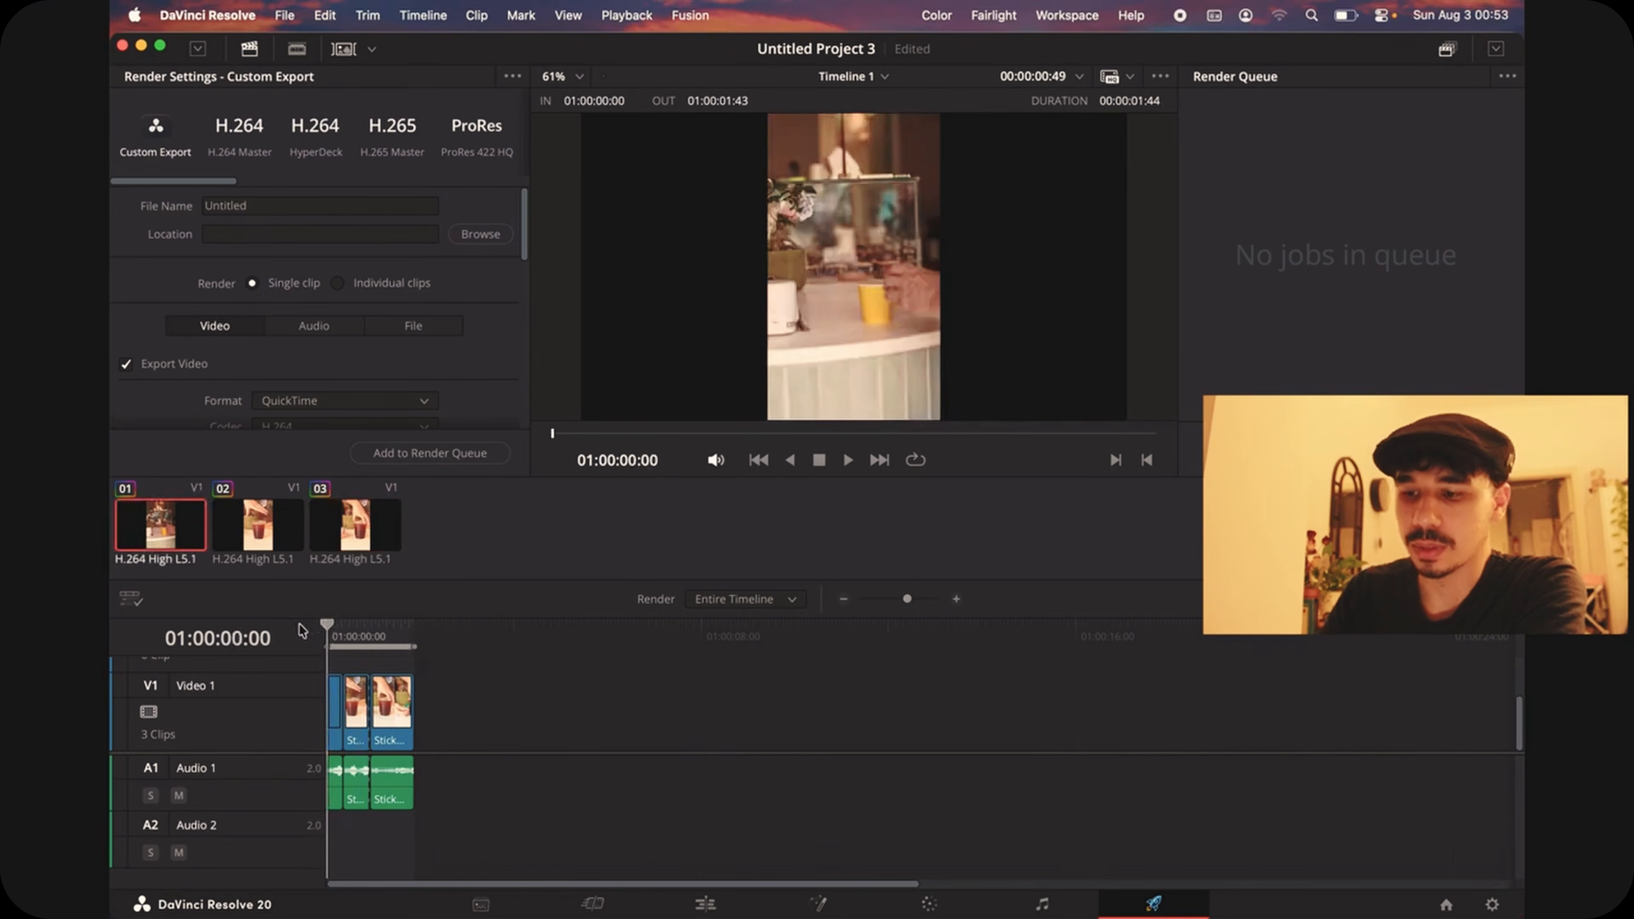
pyautogui.click(413, 627)
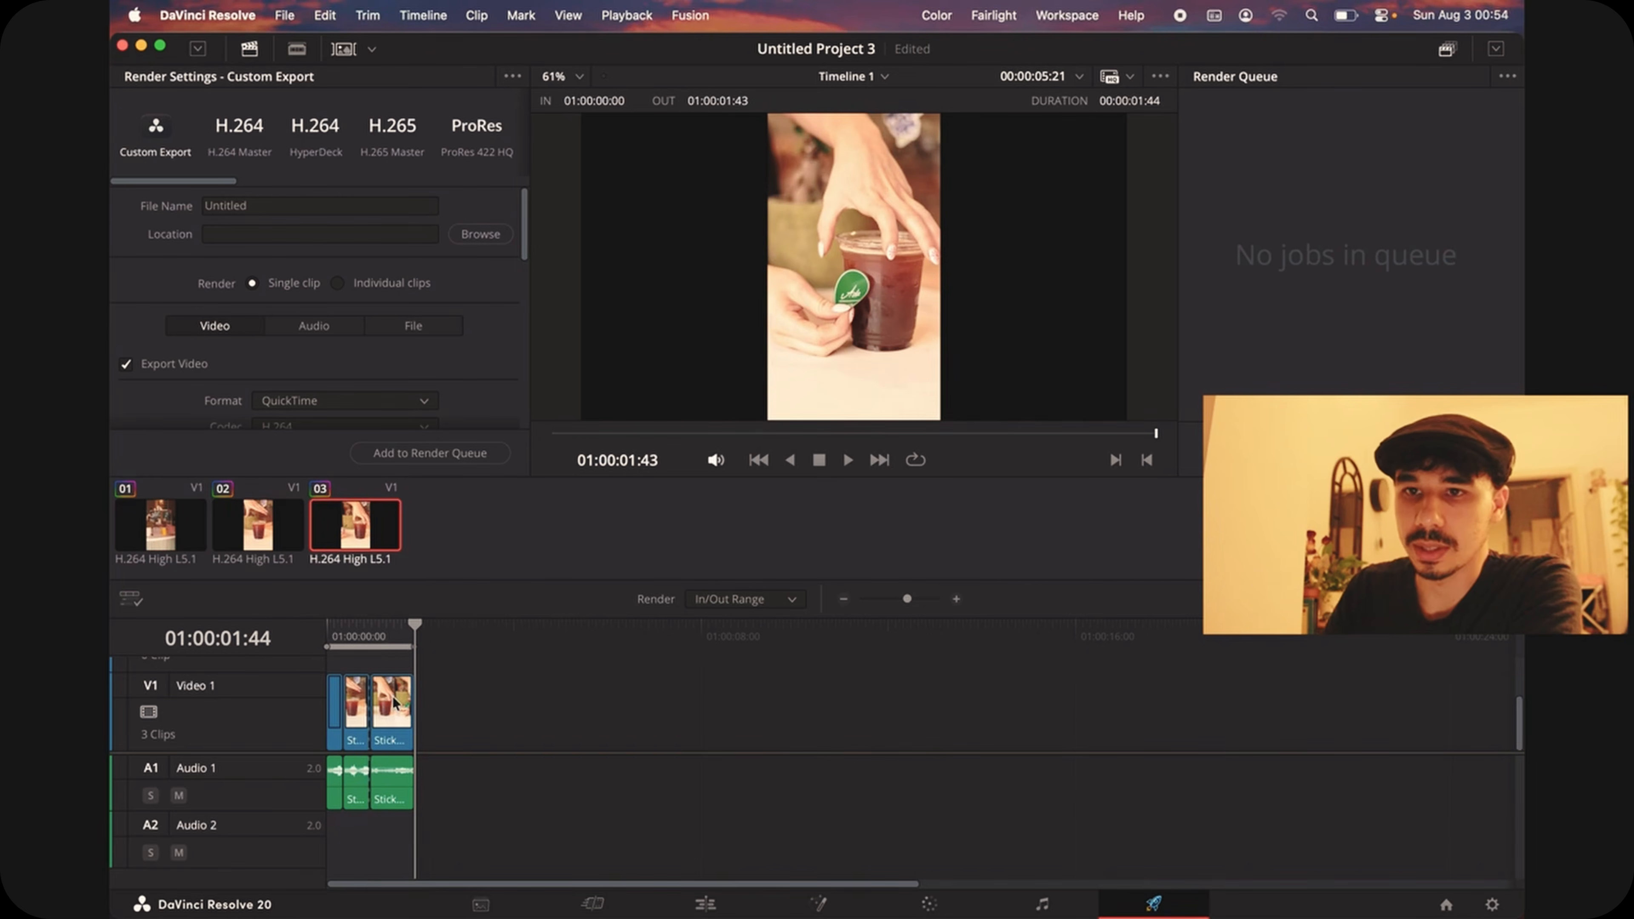
# Step: Set the export file name to 765 and its save location to the Downloads folder
pyautogui.click(343, 207)
pyautogui.scroll(-2, 347, 236)
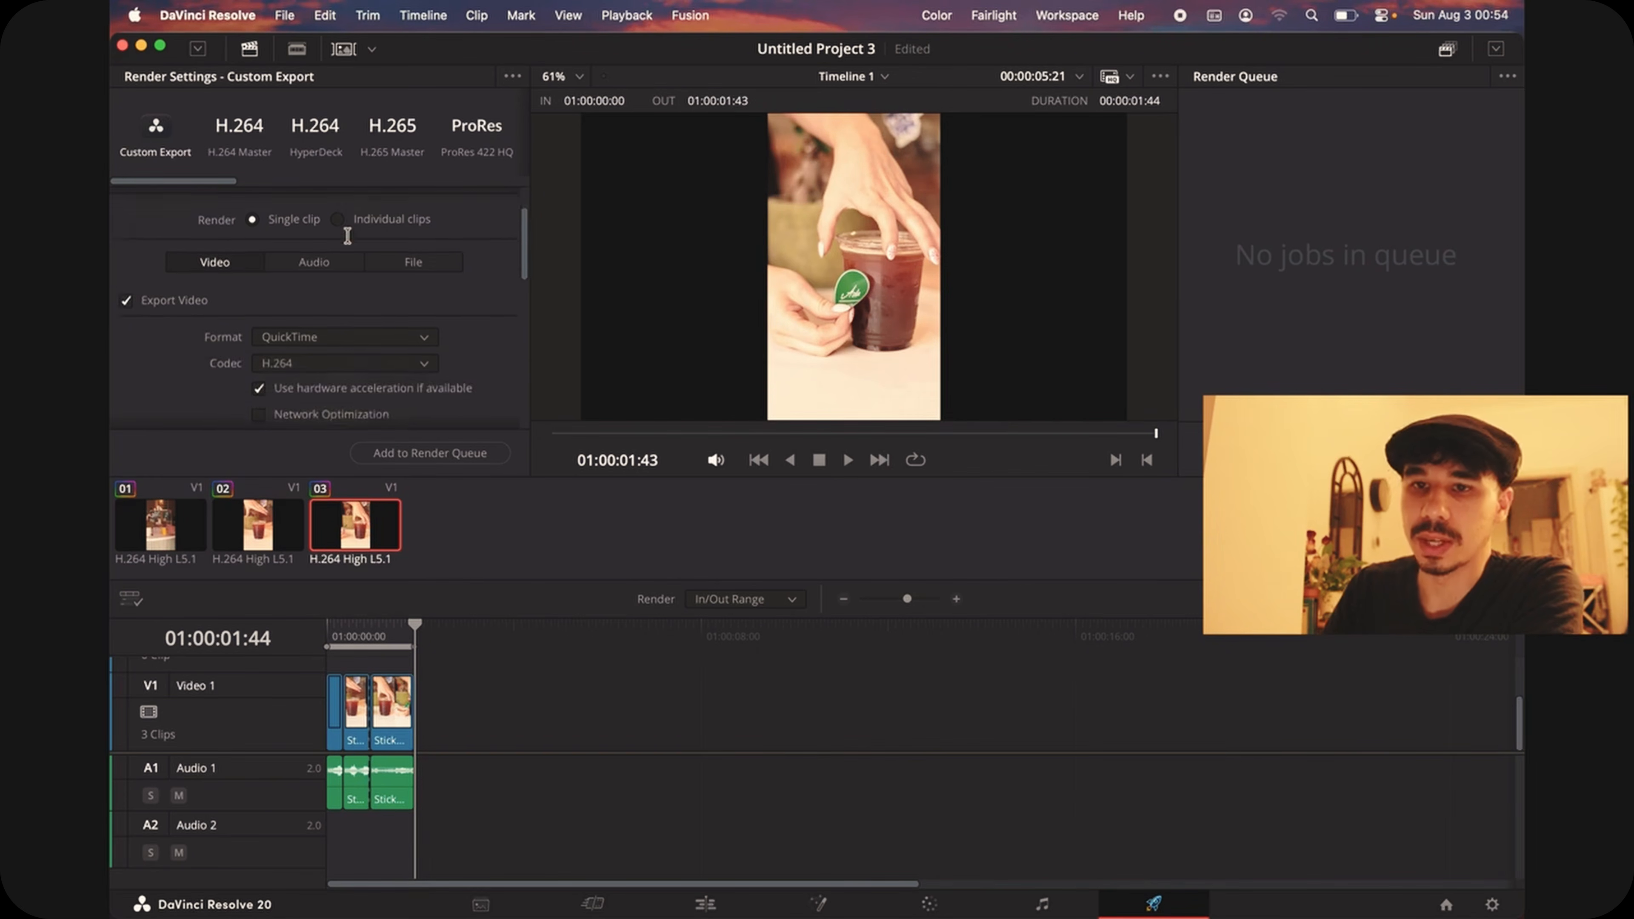
pyautogui.scroll(2, 347, 236)
pyautogui.click(480, 232)
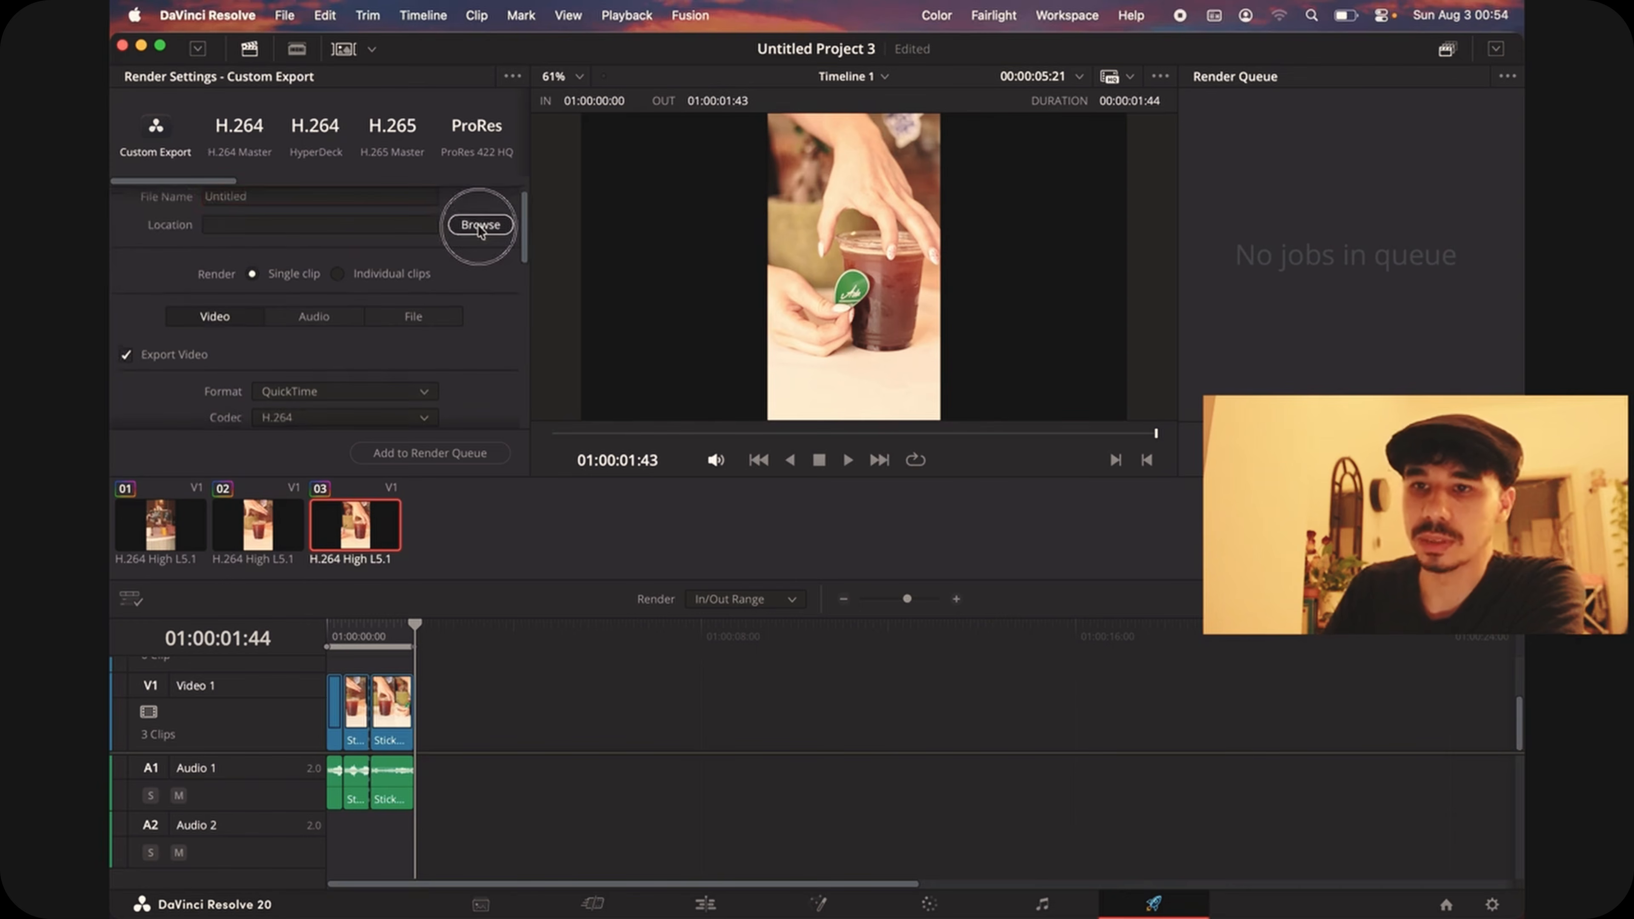
pyautogui.click(486, 307)
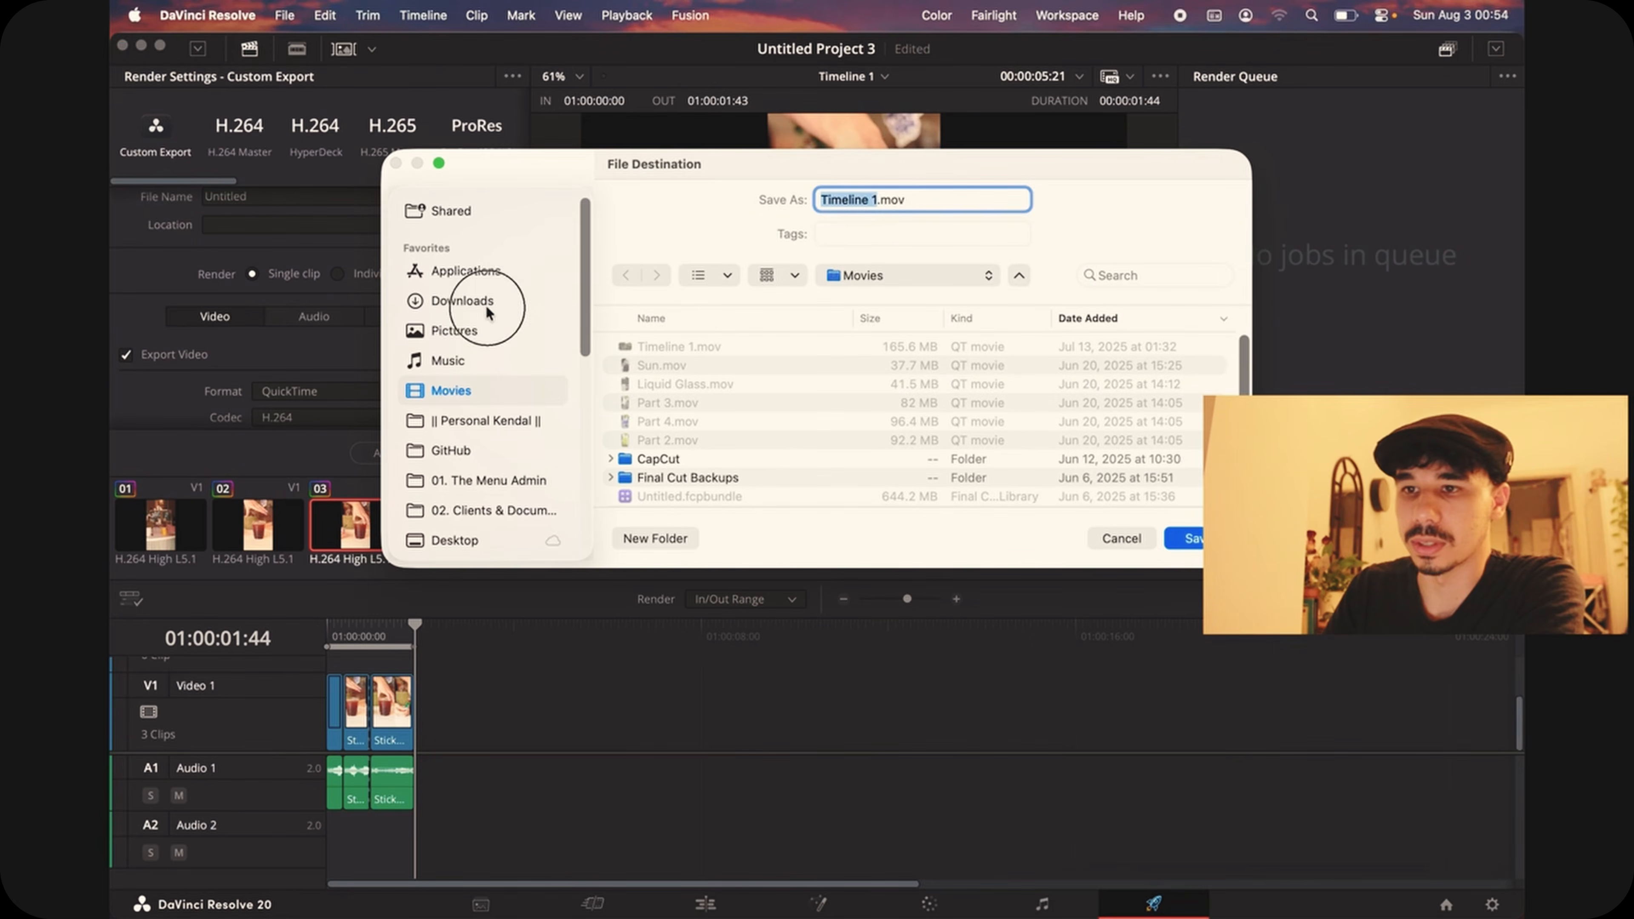
pyautogui.click(1183, 538)
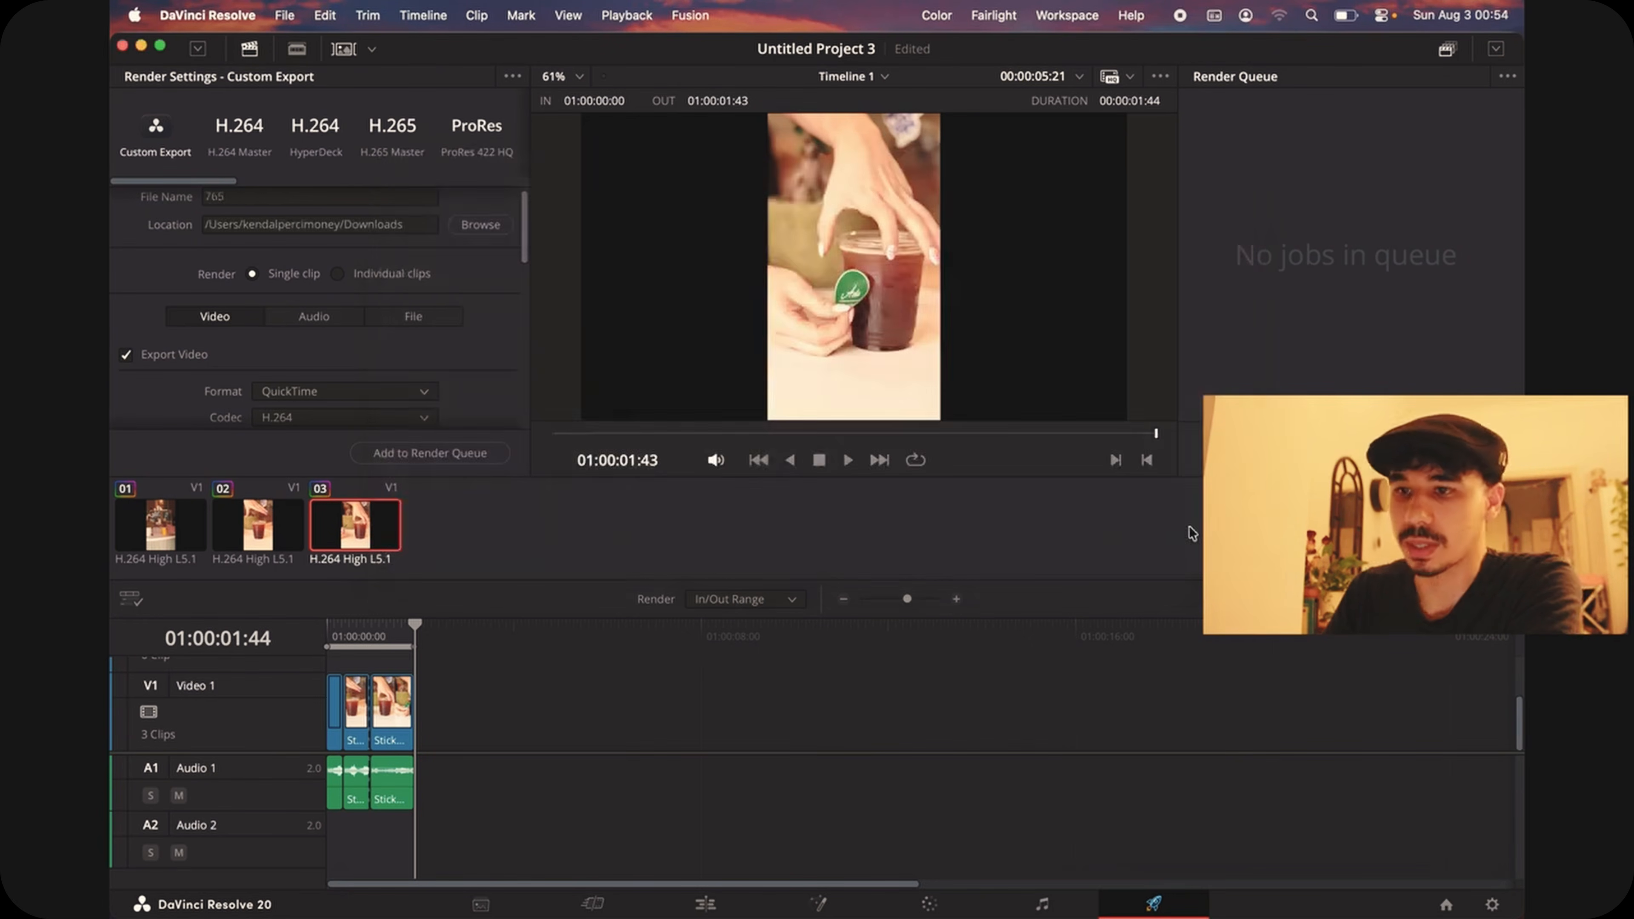
# Step: Check the export's format, resolution, frame rate and quality settings and add the timeline to the render queue
pyautogui.scroll(-3, 332, 341)
pyautogui.scroll(3, 332, 357)
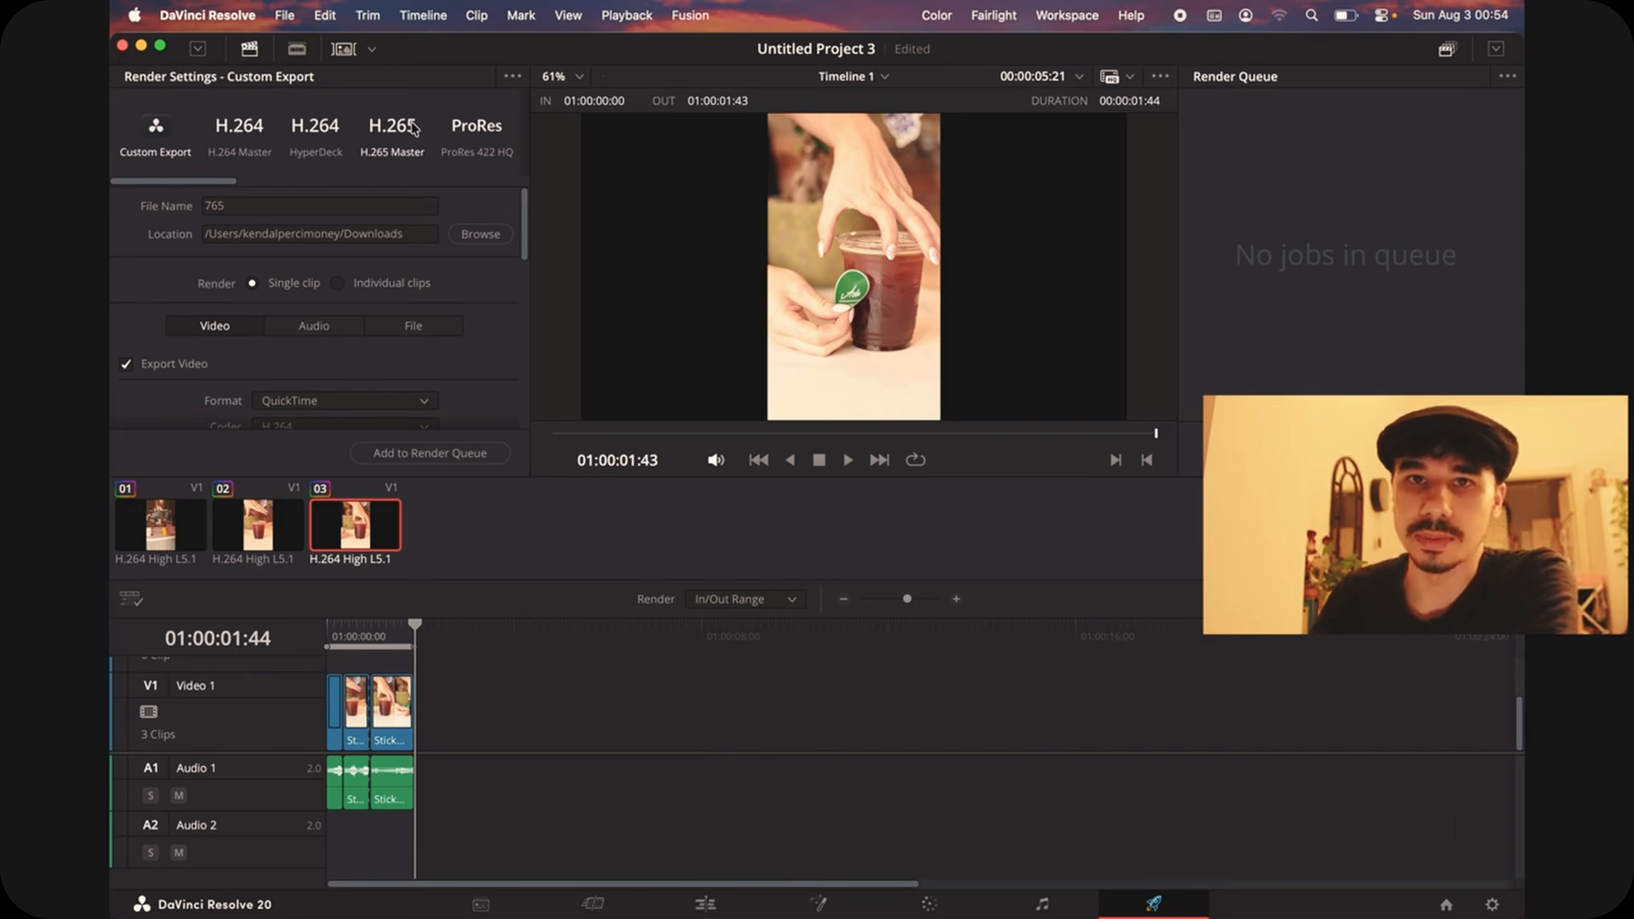
pyautogui.scroll(-8, 390, 339)
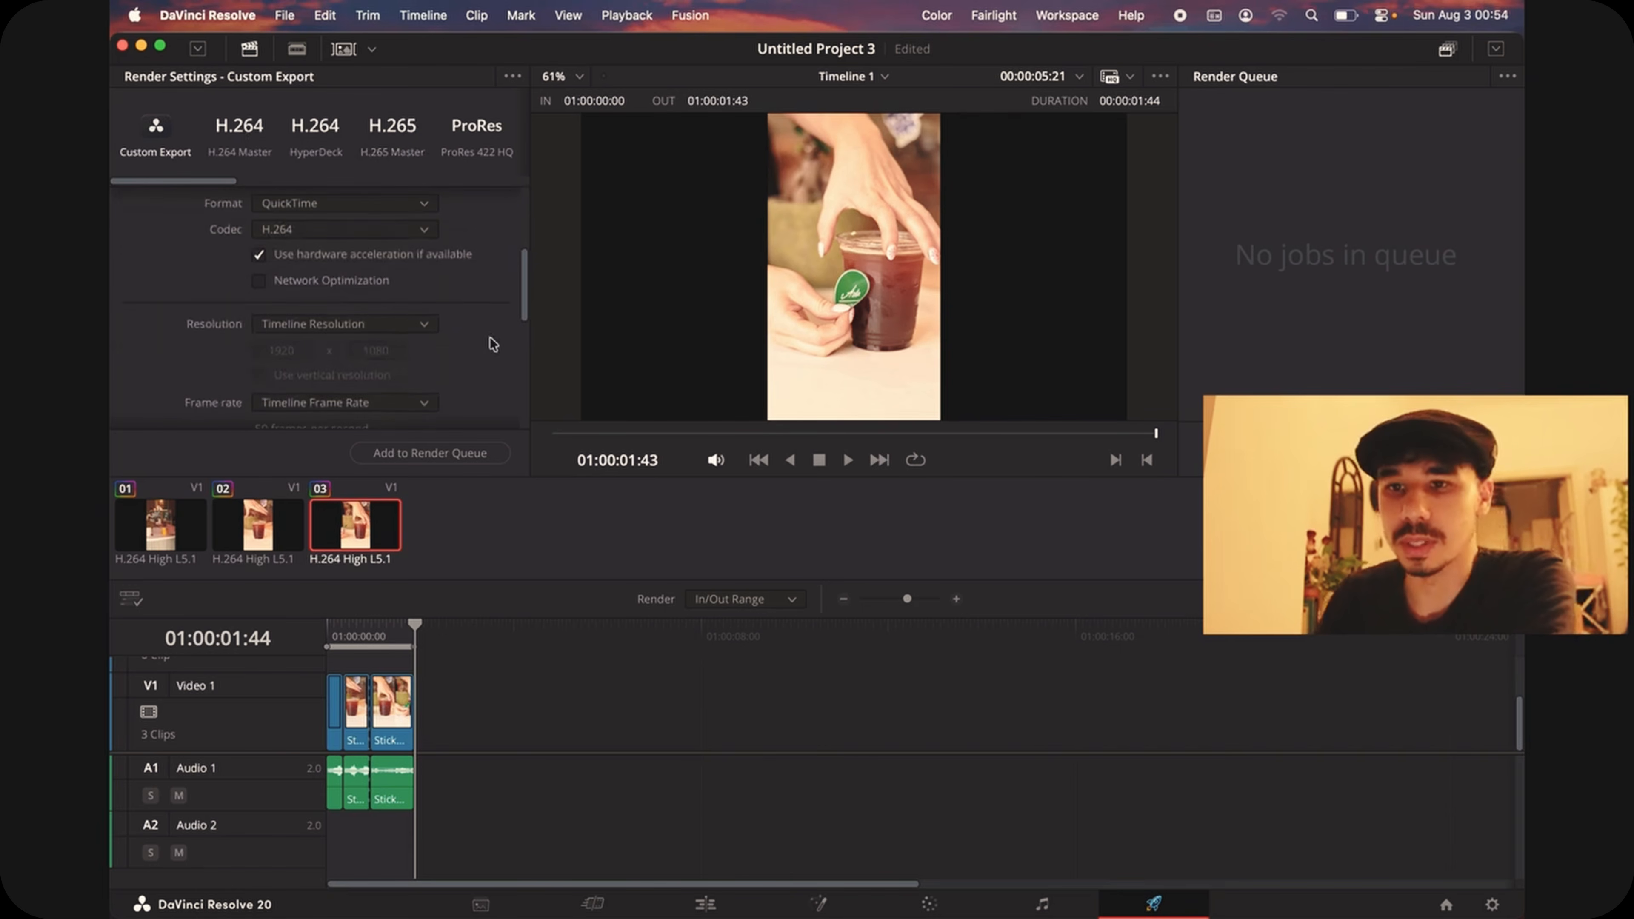
pyautogui.scroll(-5, 420, 360)
pyautogui.scroll(7, 421, 376)
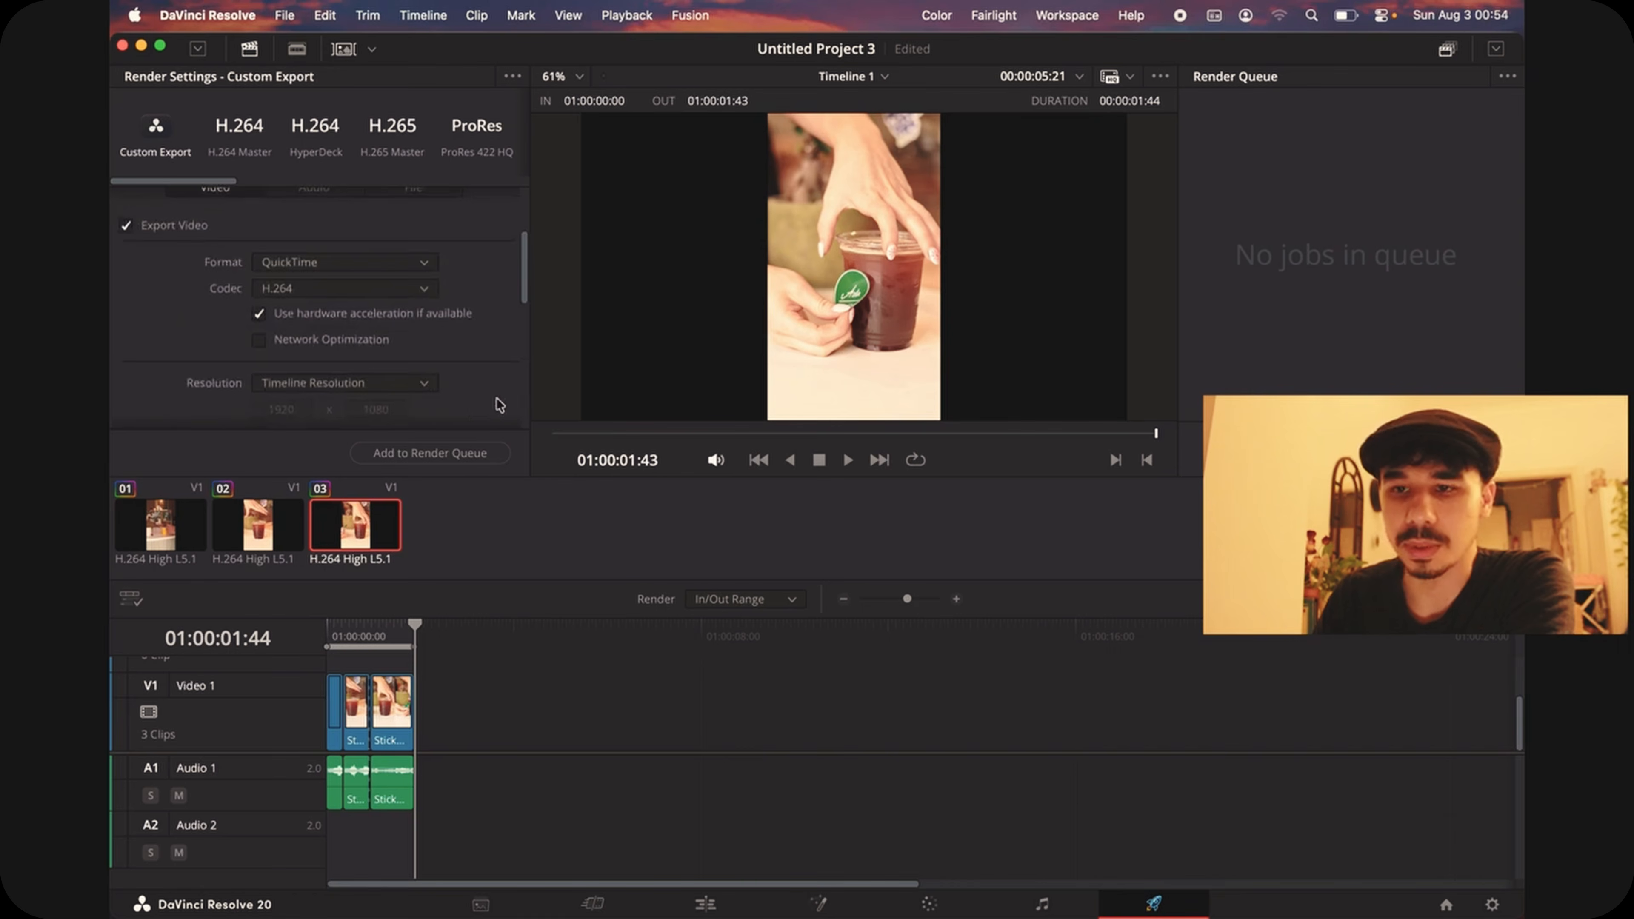
pyautogui.scroll(-6, 419, 238)
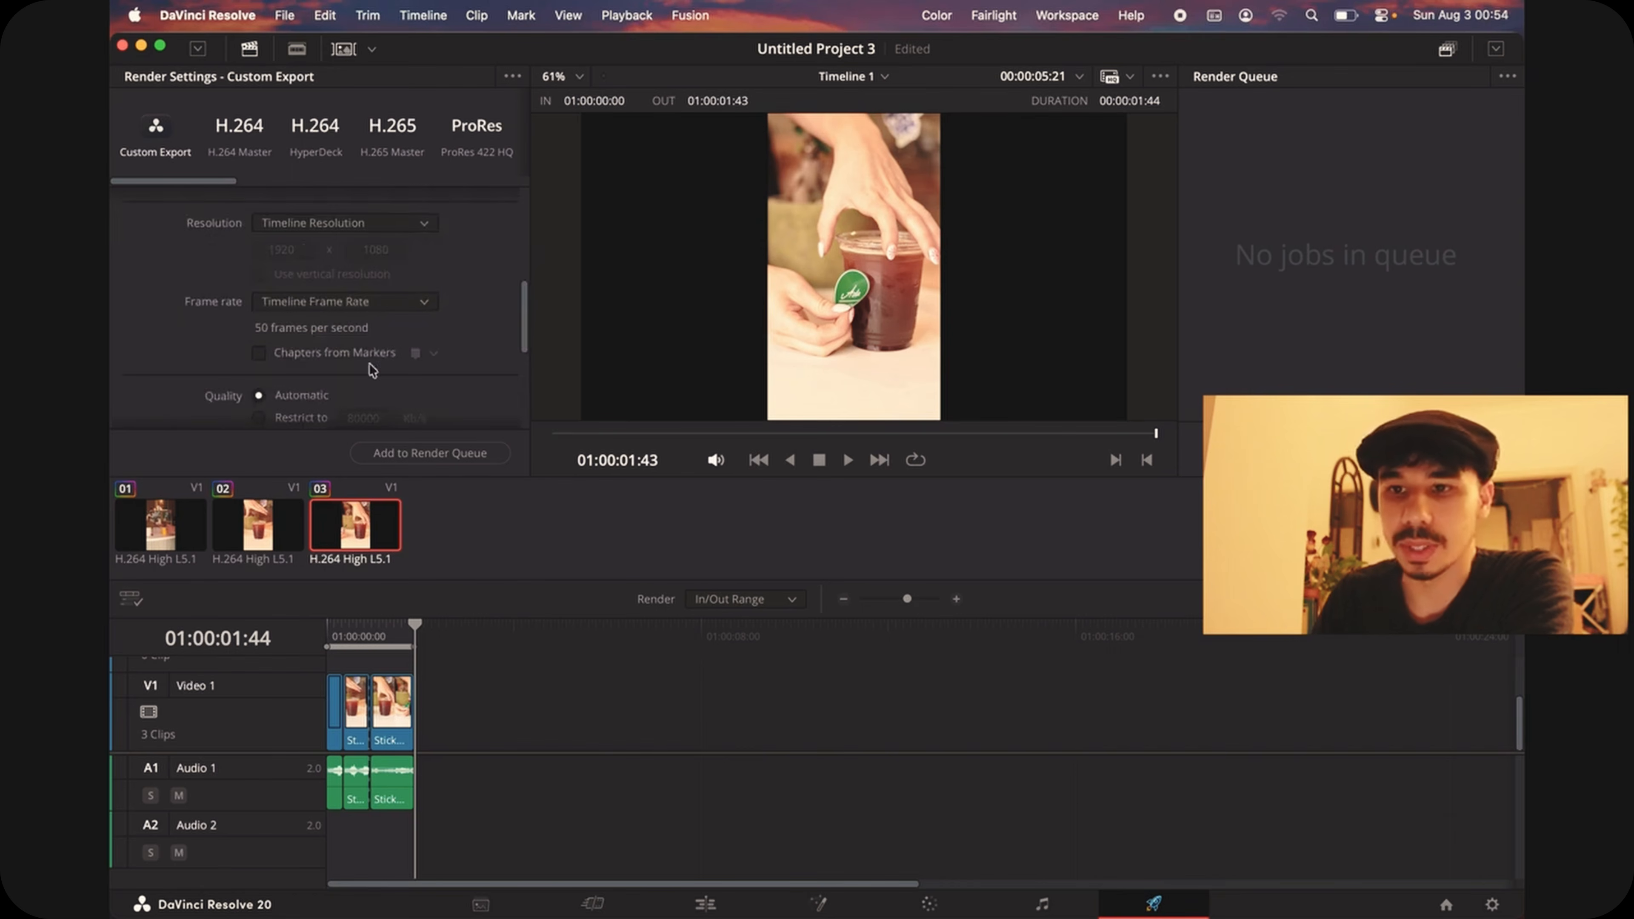
pyautogui.scroll(-3, 372, 369)
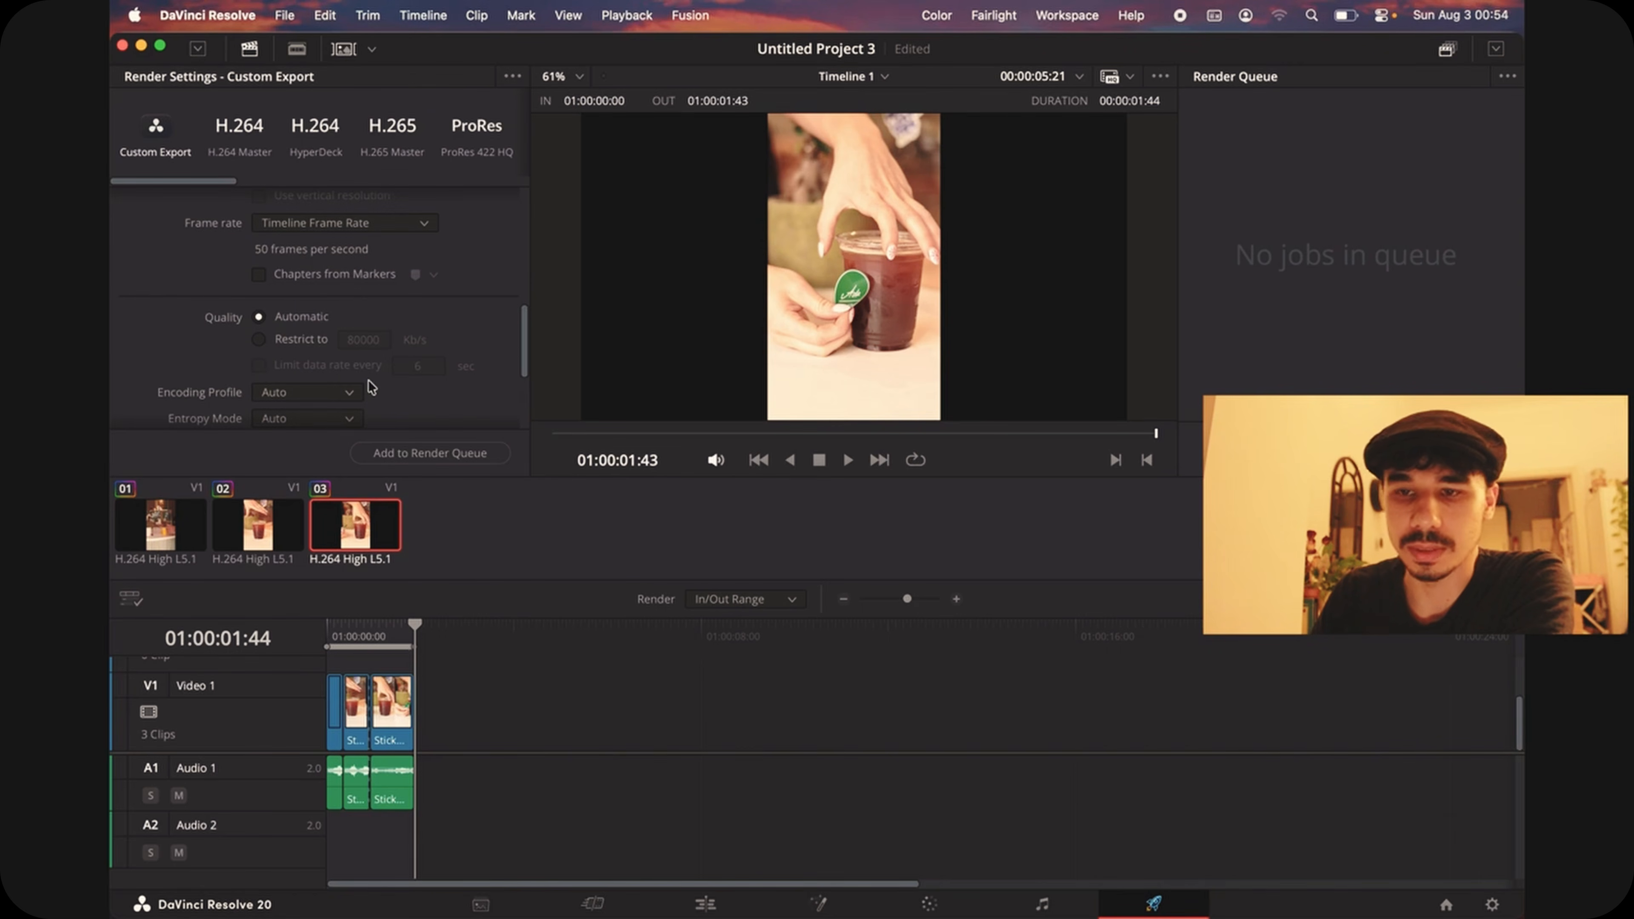
pyautogui.scroll(-6, 299, 358)
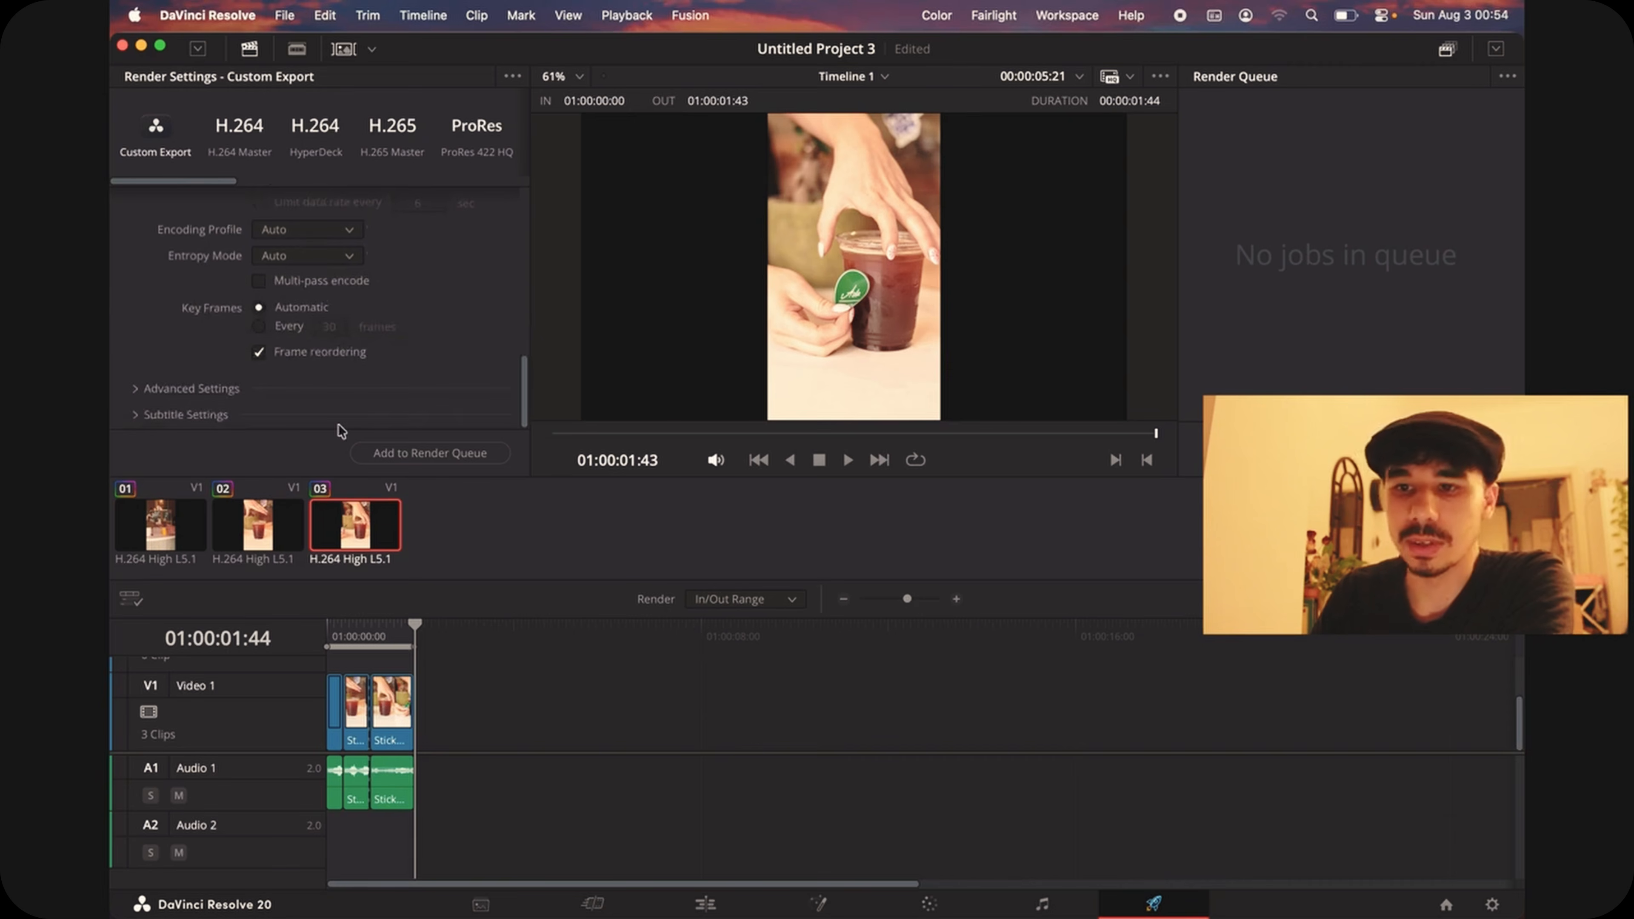
pyautogui.click(430, 457)
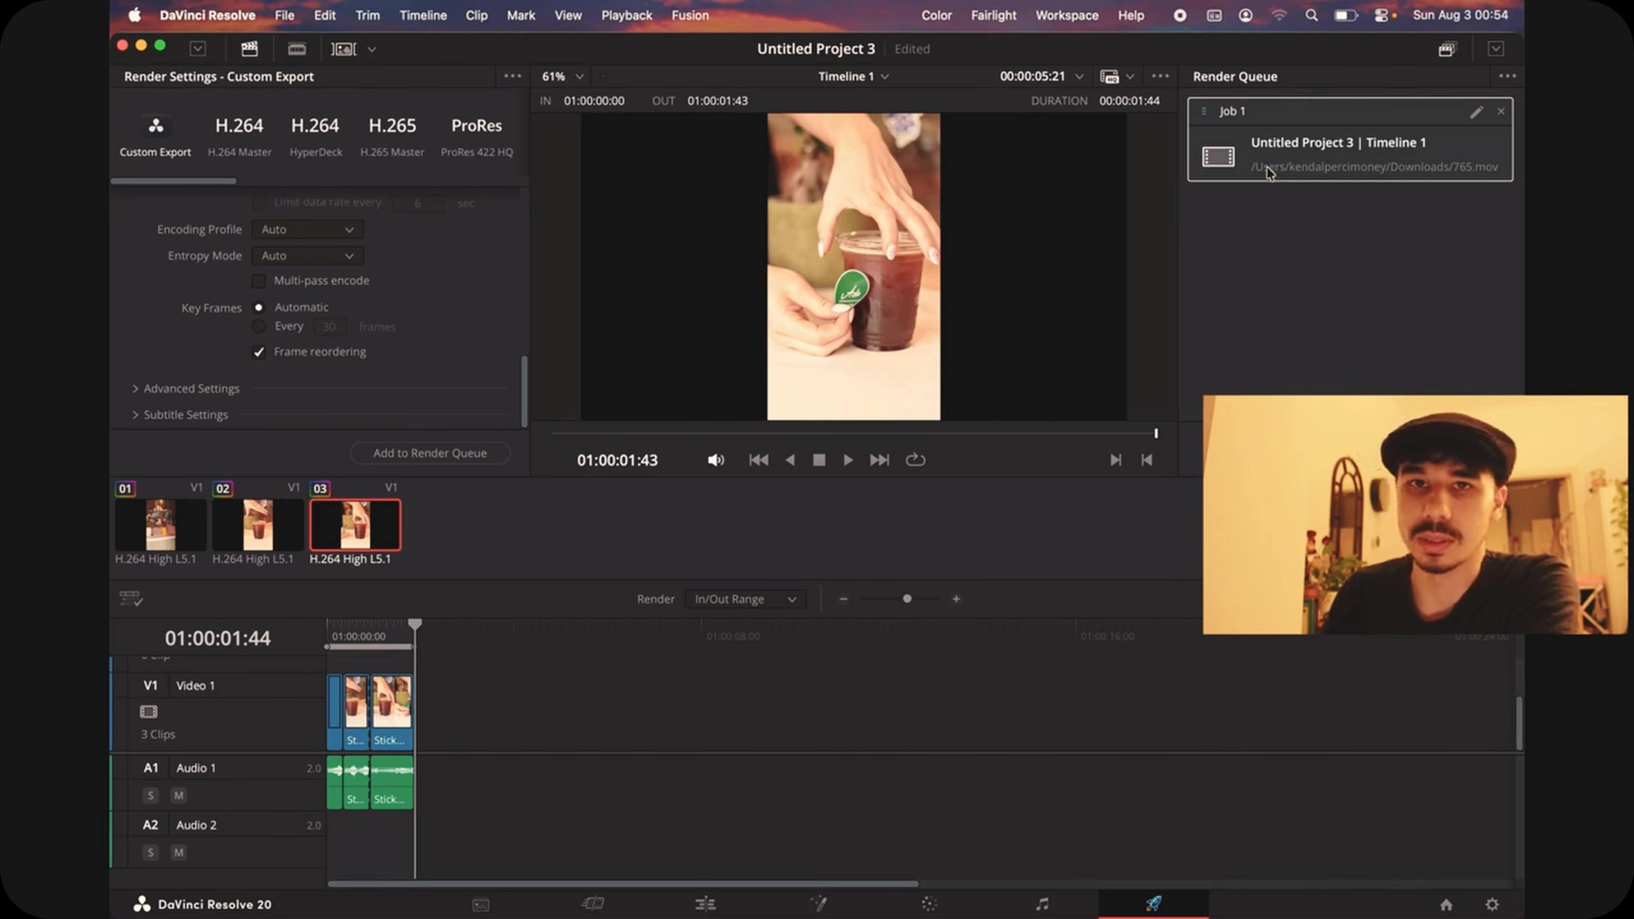
# Step: On the Edit page, start a new timeline with custom settings instead of the project's and use vertical resolution, 1080 x 1920 HD
pyautogui.click(705, 906)
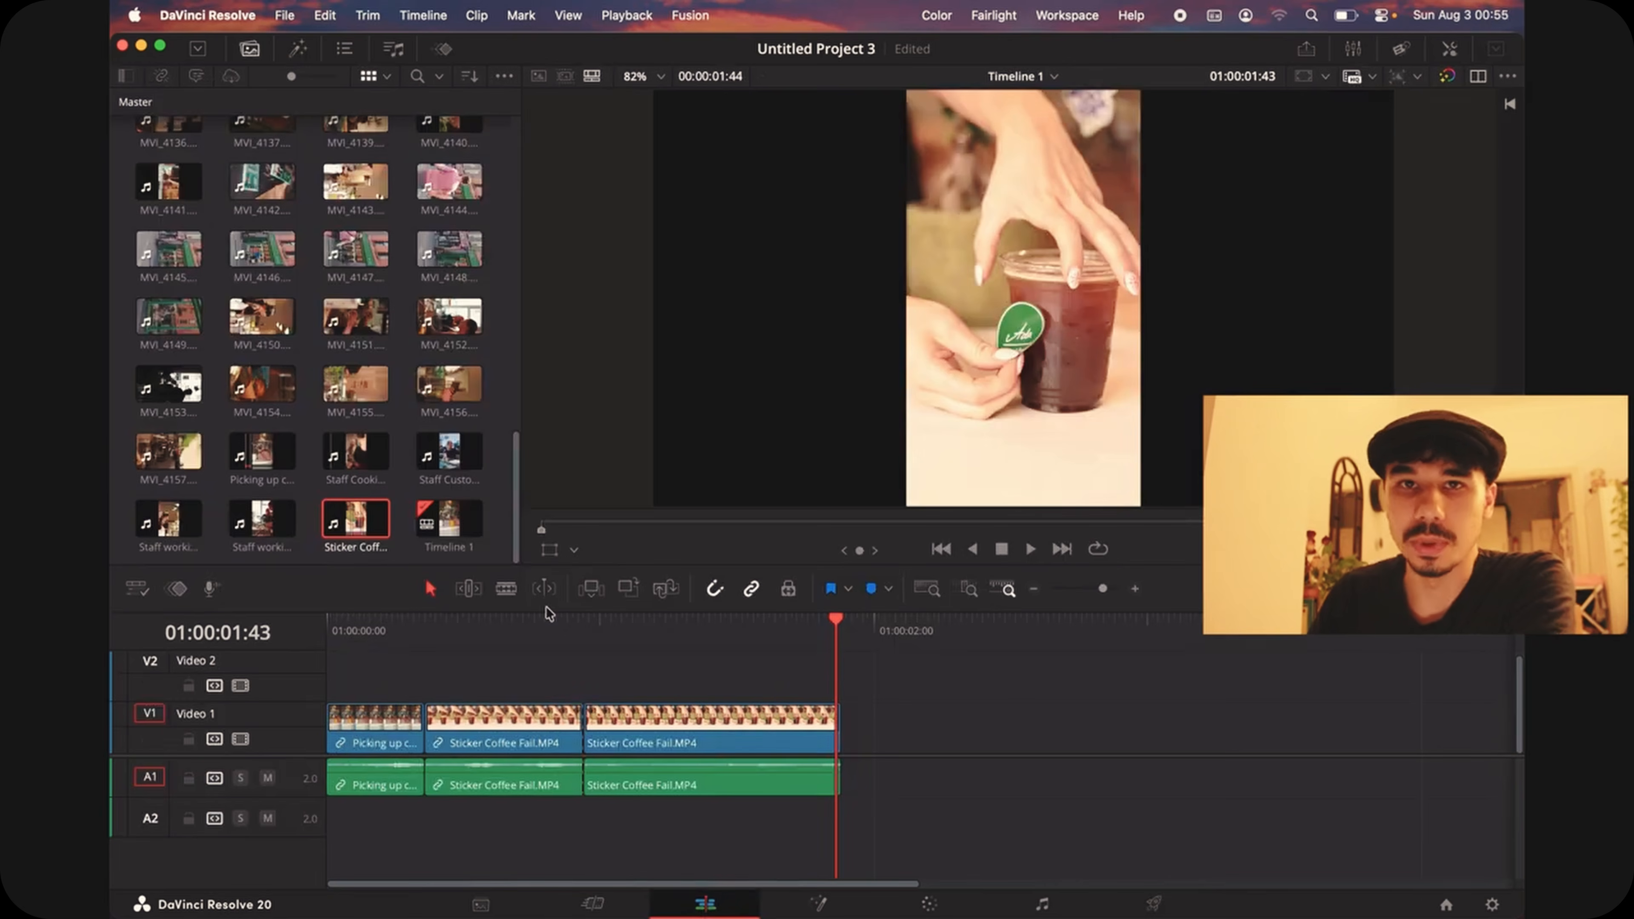
pyautogui.rightClick(496, 495)
pyautogui.moveTo(515, 504)
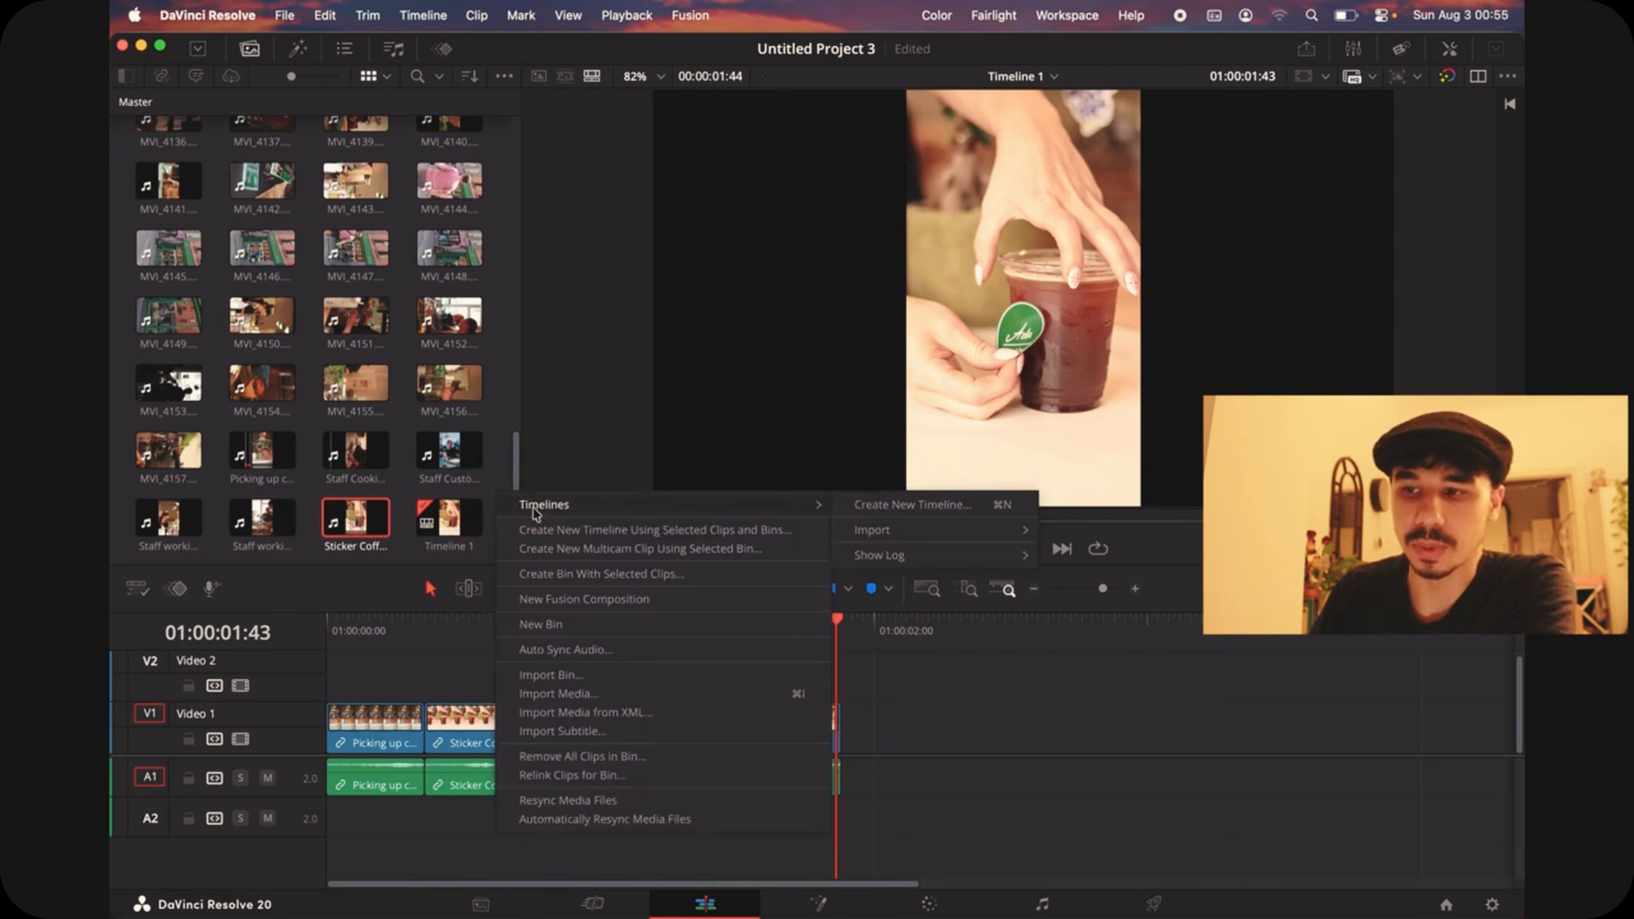
pyautogui.click(885, 509)
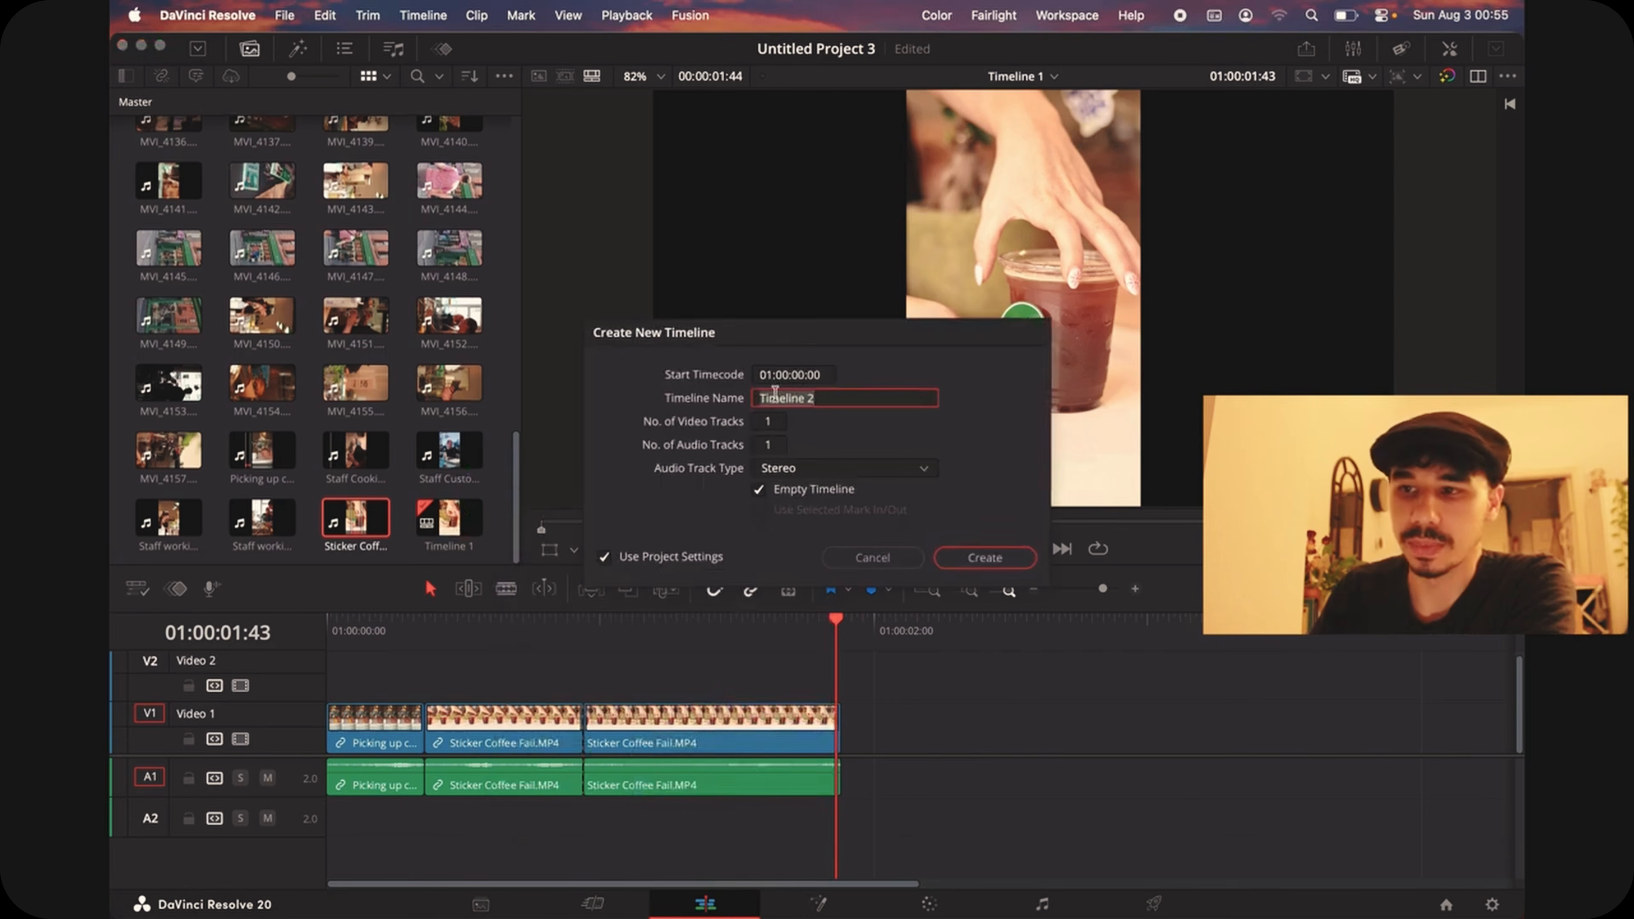
pyautogui.click(607, 563)
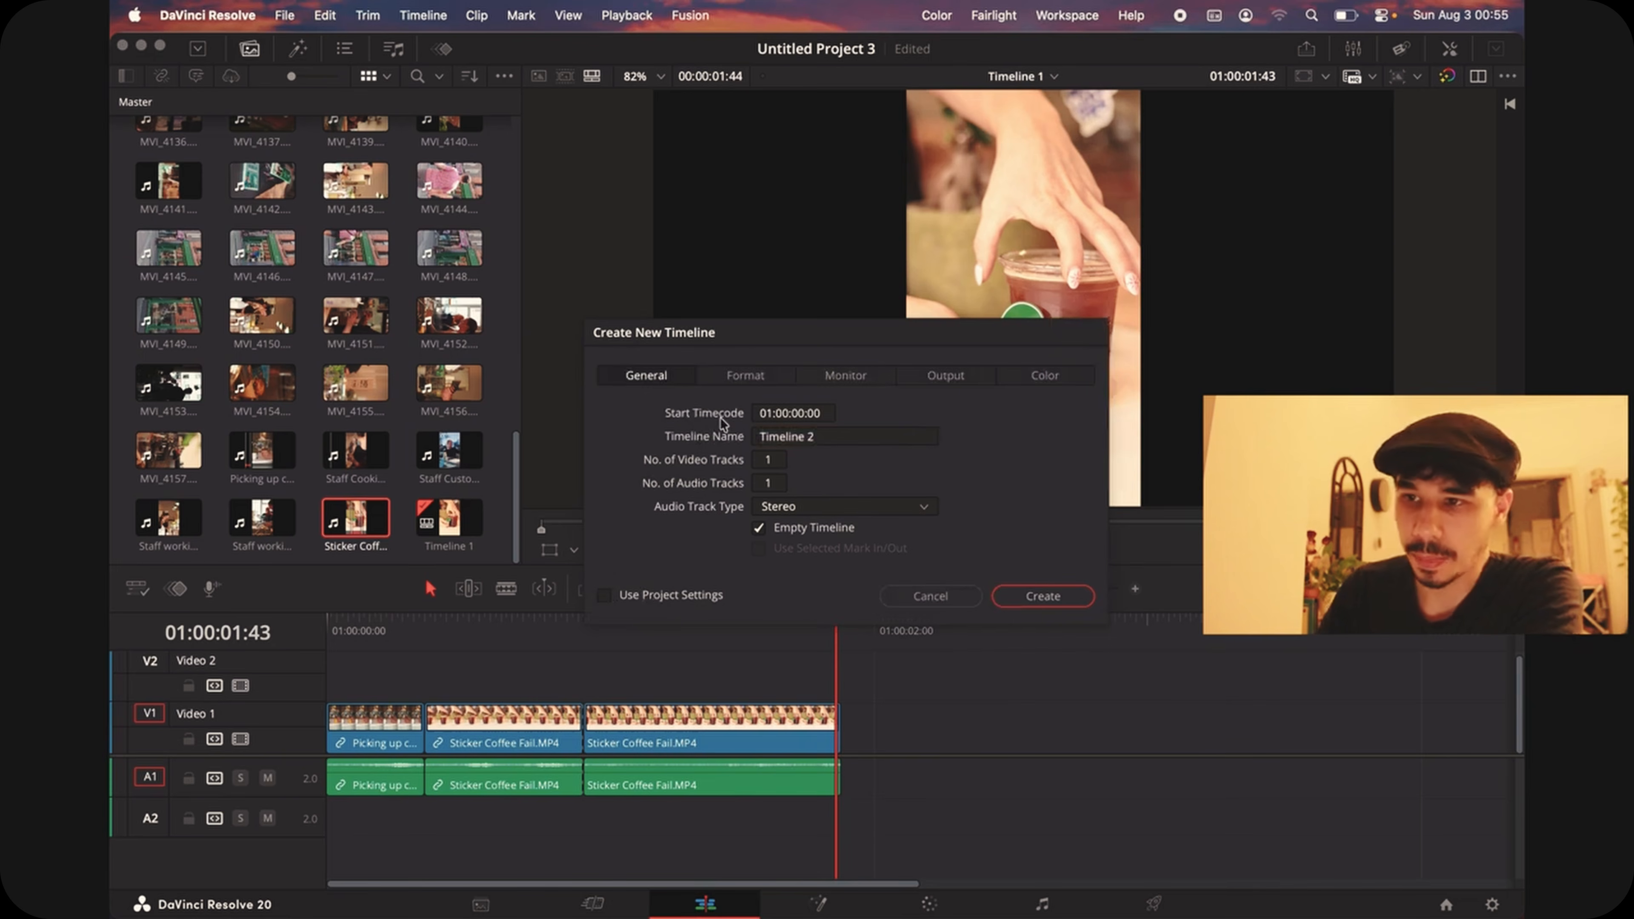
pyautogui.click(745, 375)
pyautogui.click(759, 458)
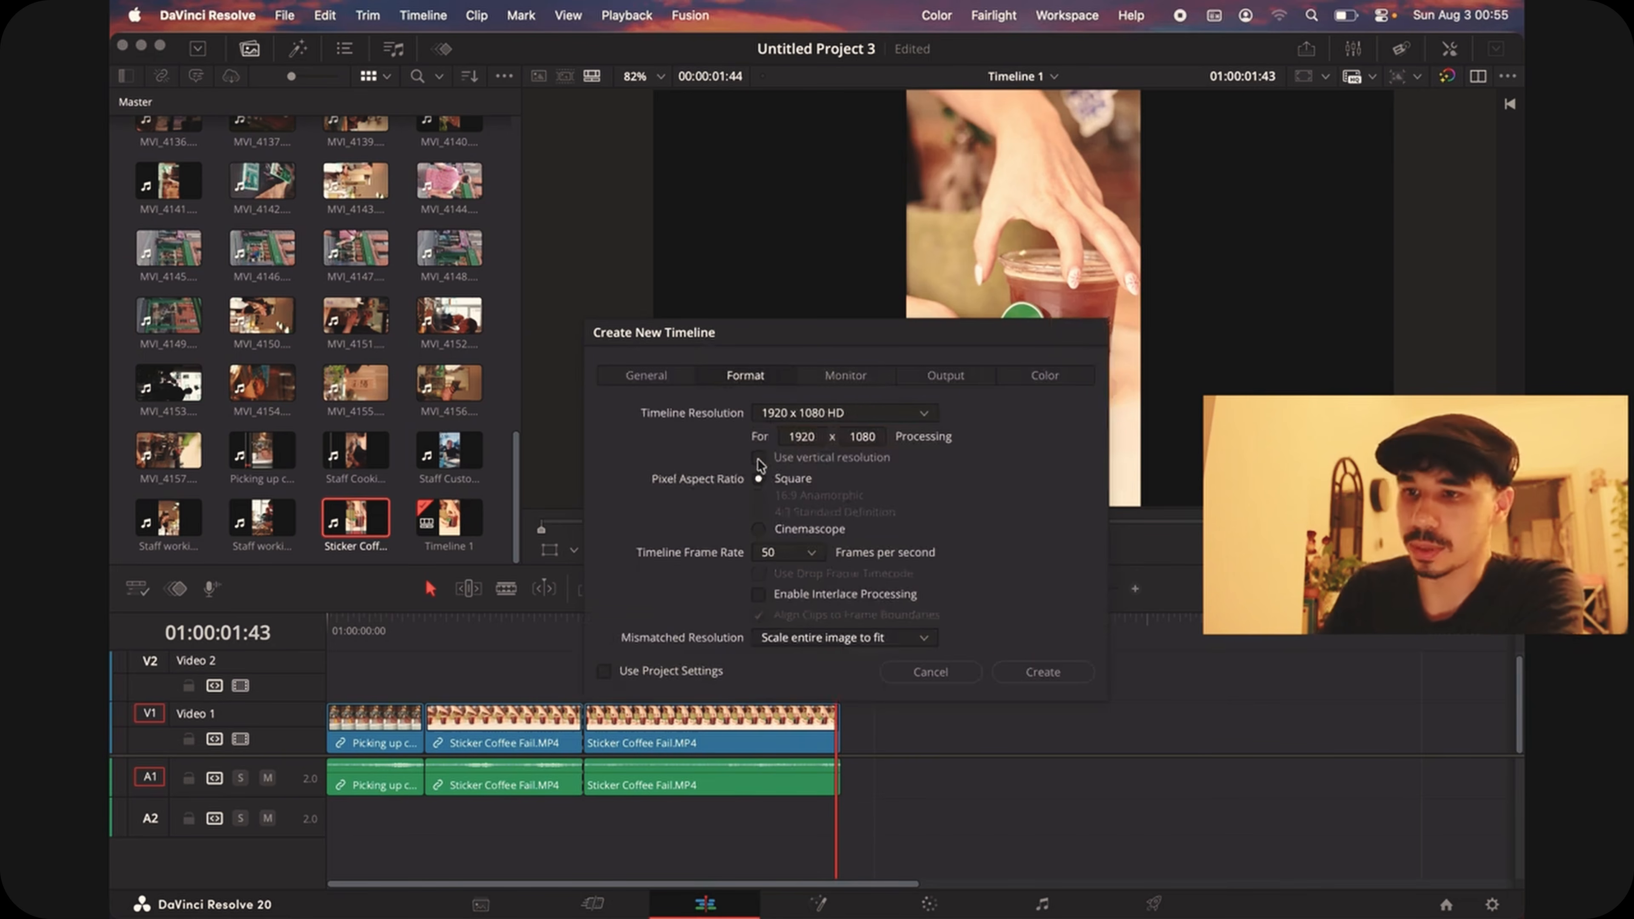
pyautogui.moveTo(890, 341); pyautogui.dragTo(549, 183)
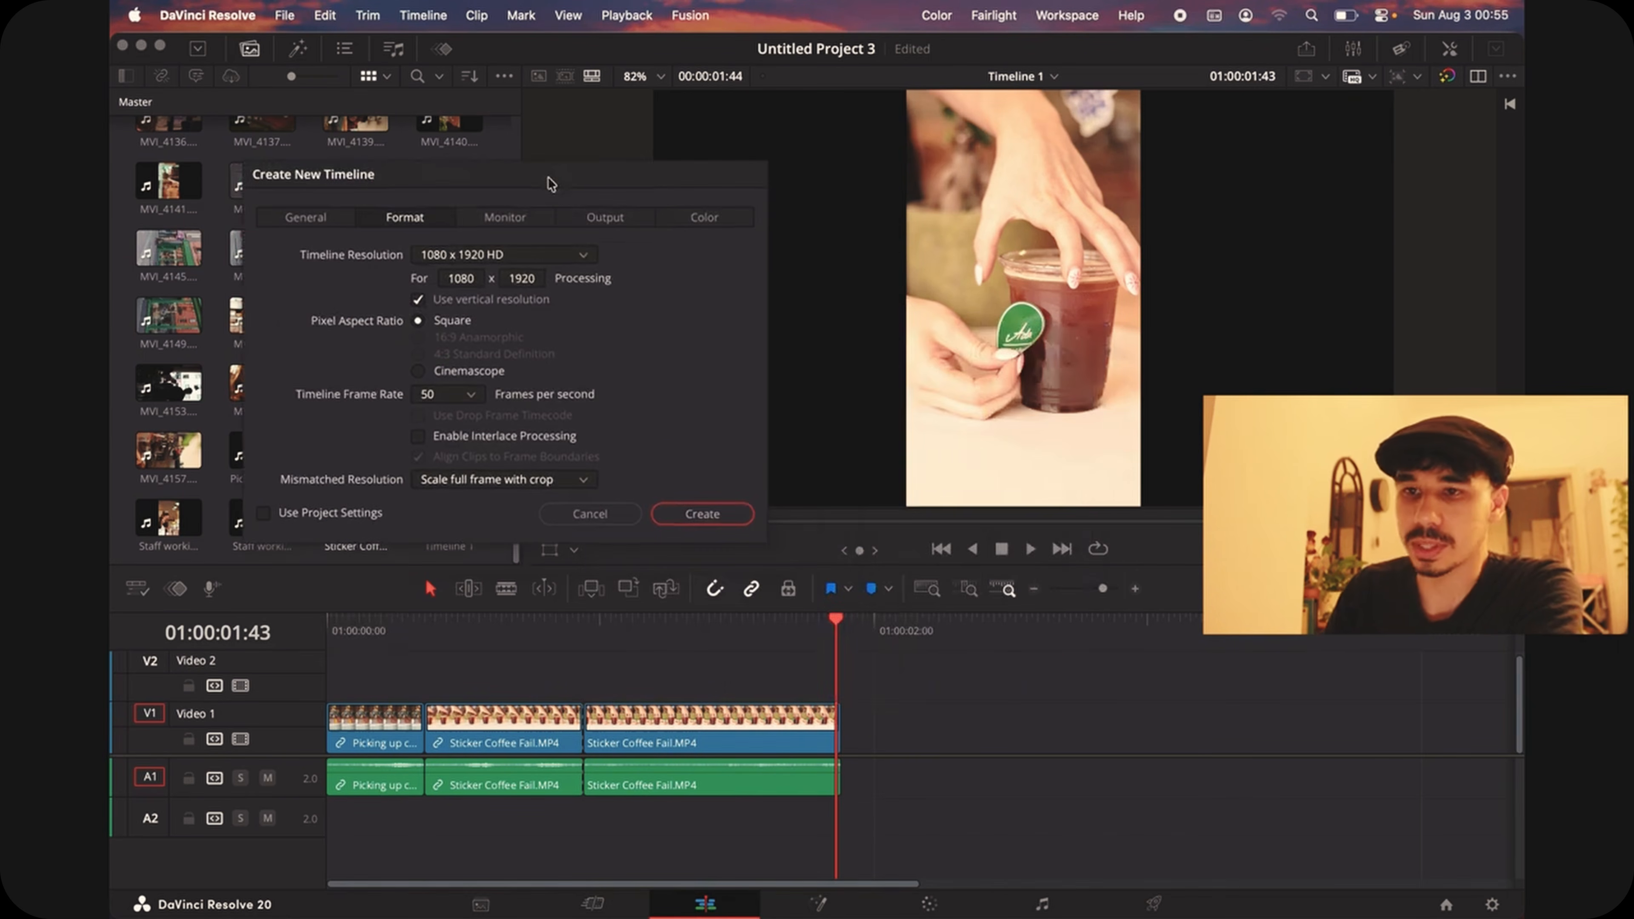
# Step: Look through the new timeline's resolution and frame rate options and discard the new timeline
pyautogui.click(563, 258)
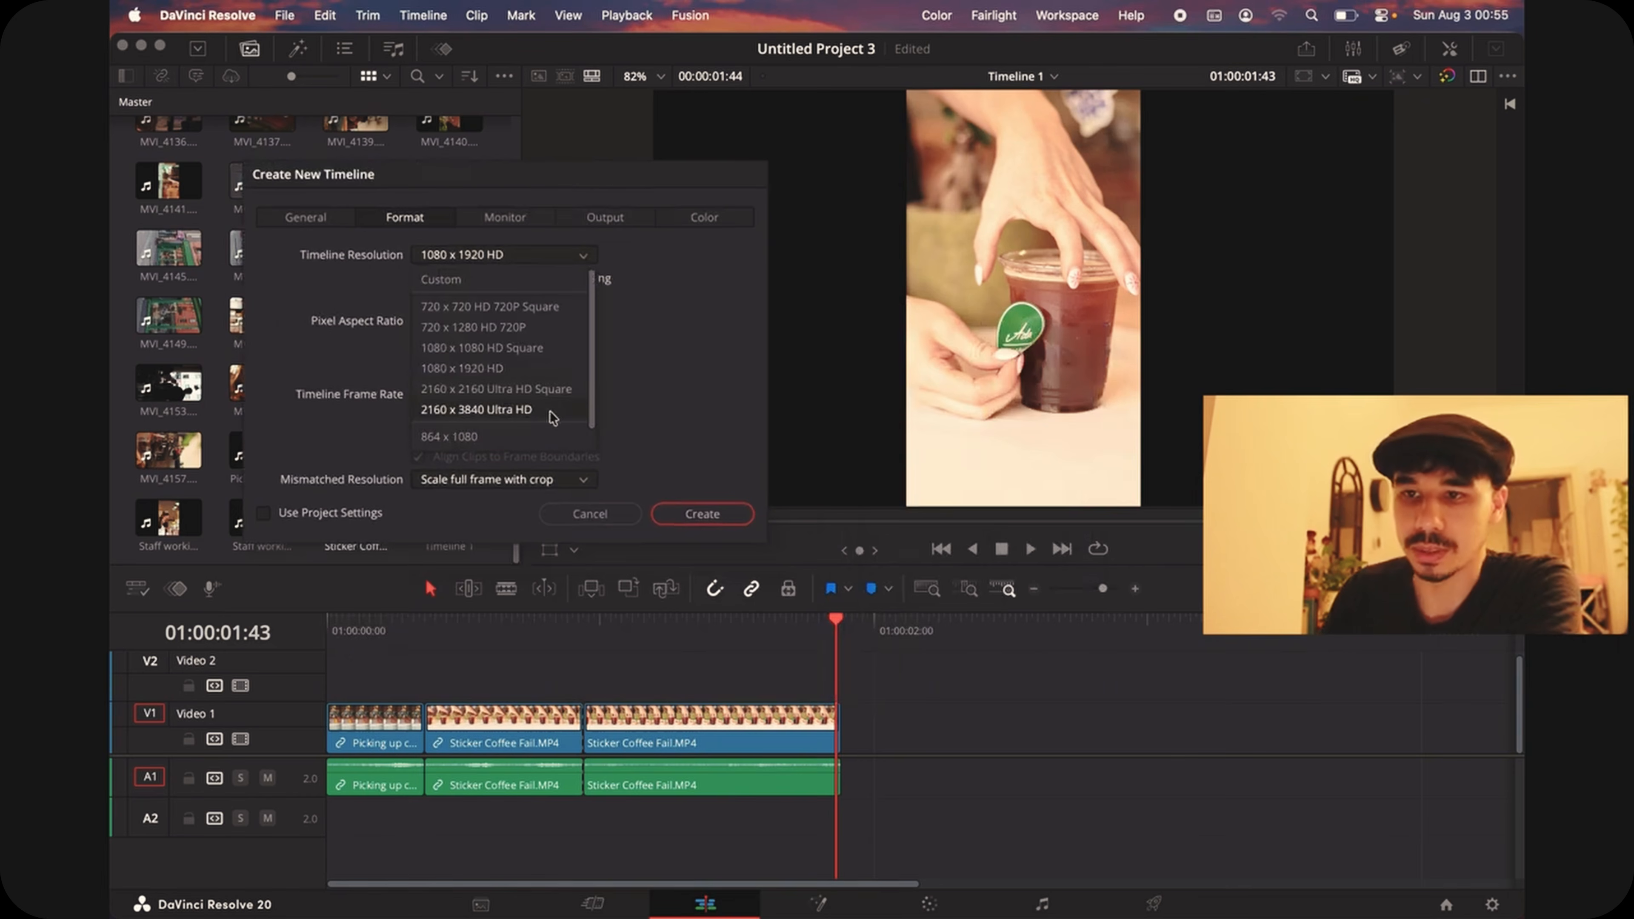
pyautogui.click(597, 256)
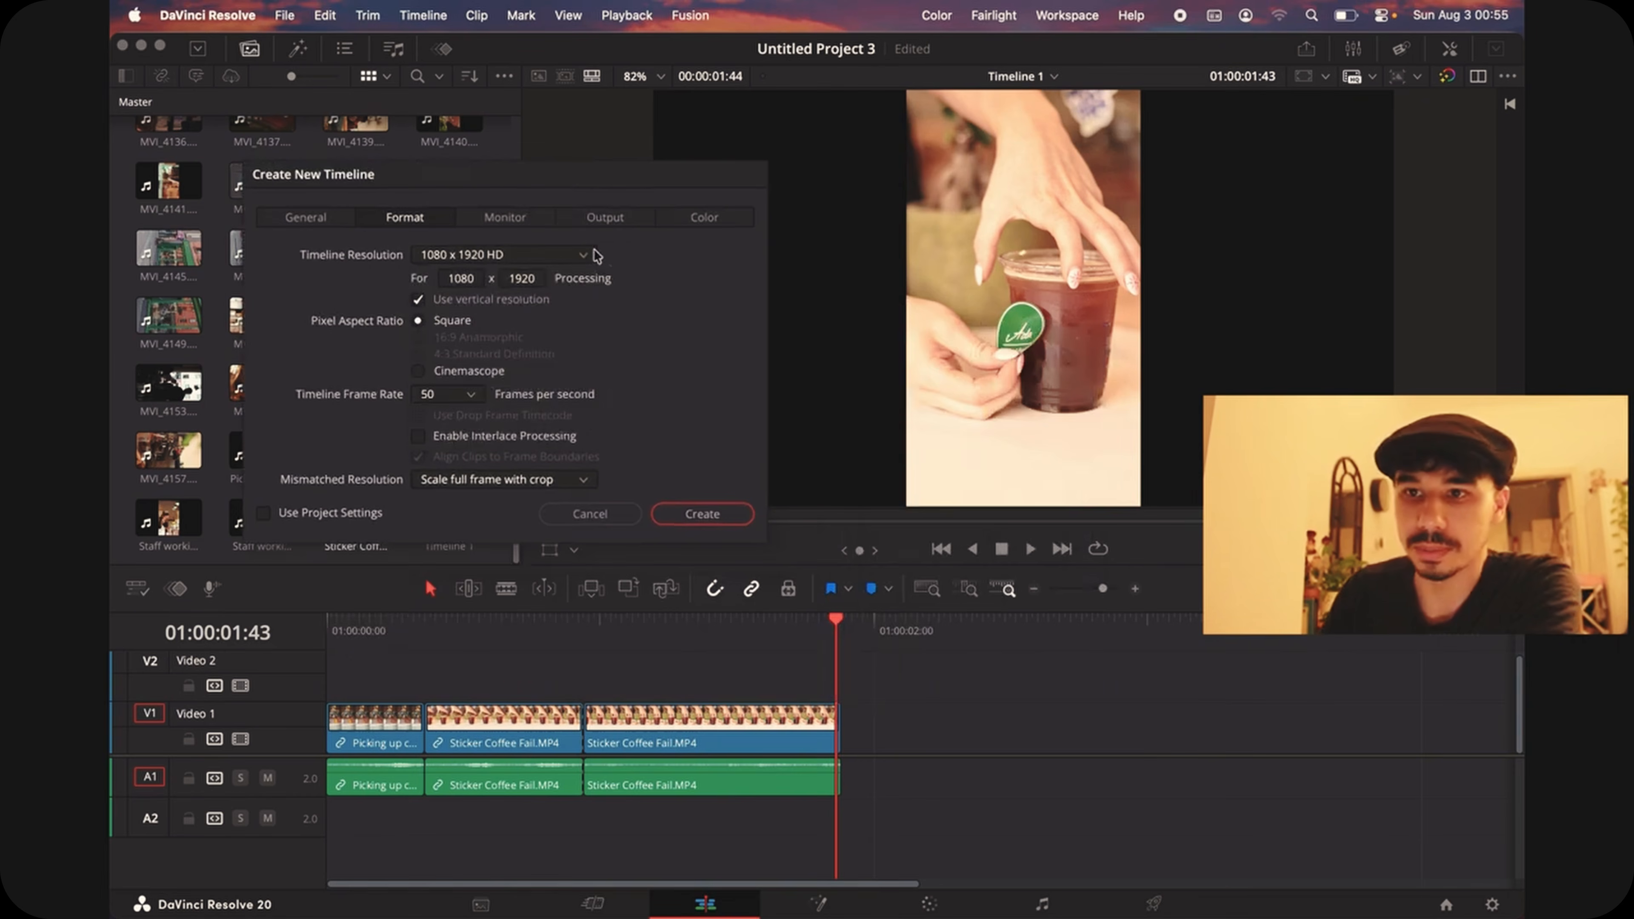
pyautogui.click(473, 395)
pyautogui.click(476, 401)
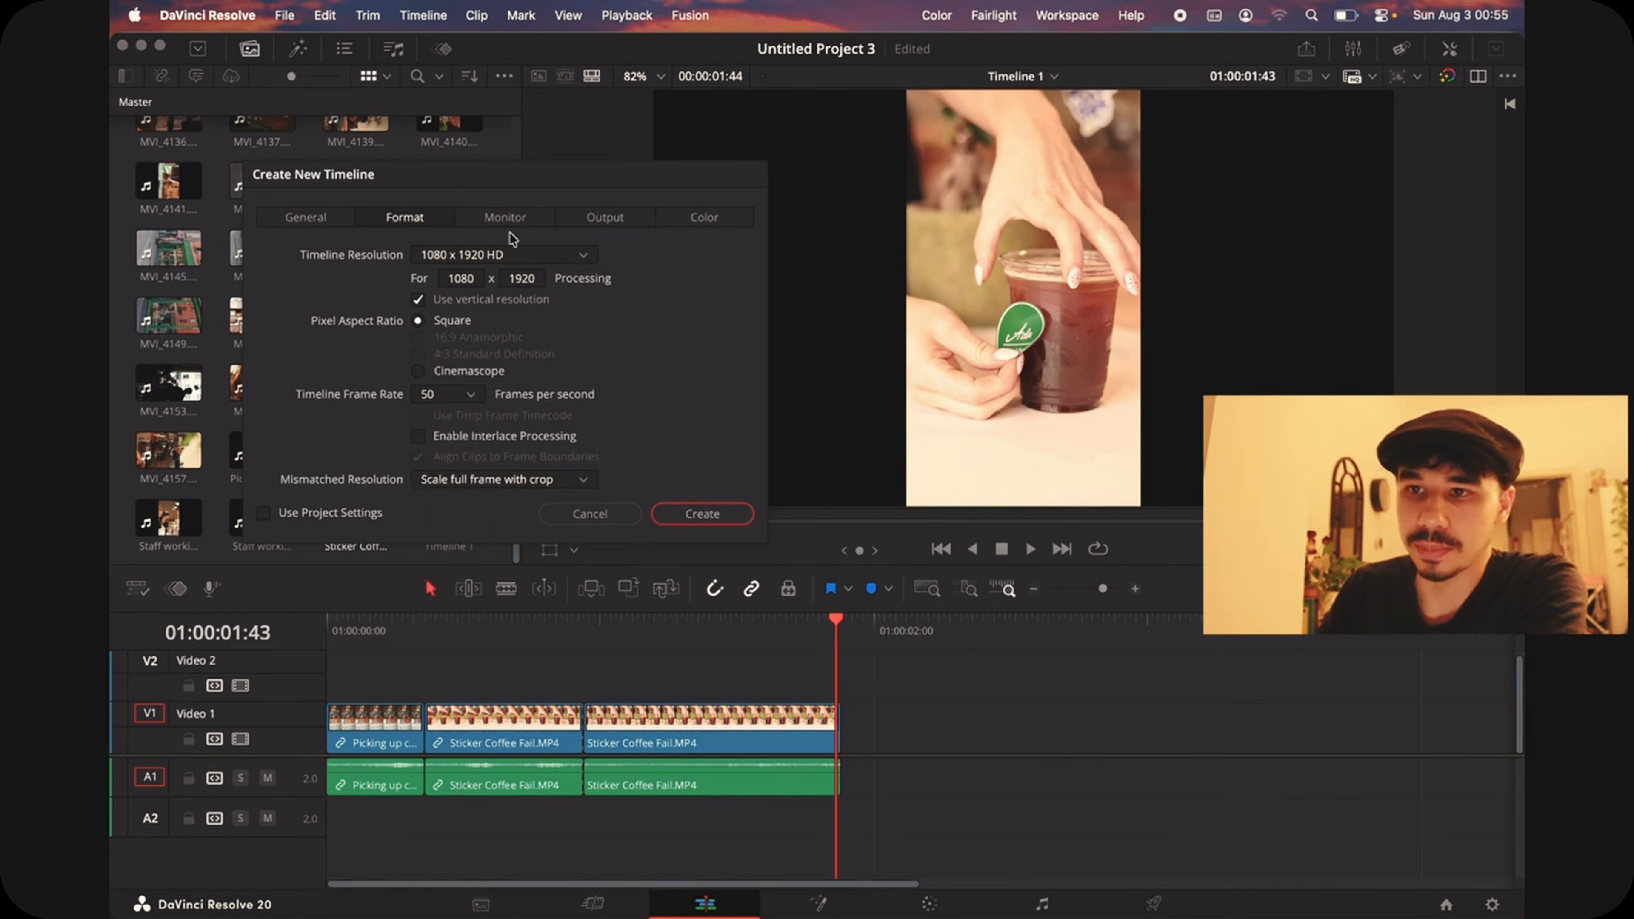
pyautogui.click(598, 515)
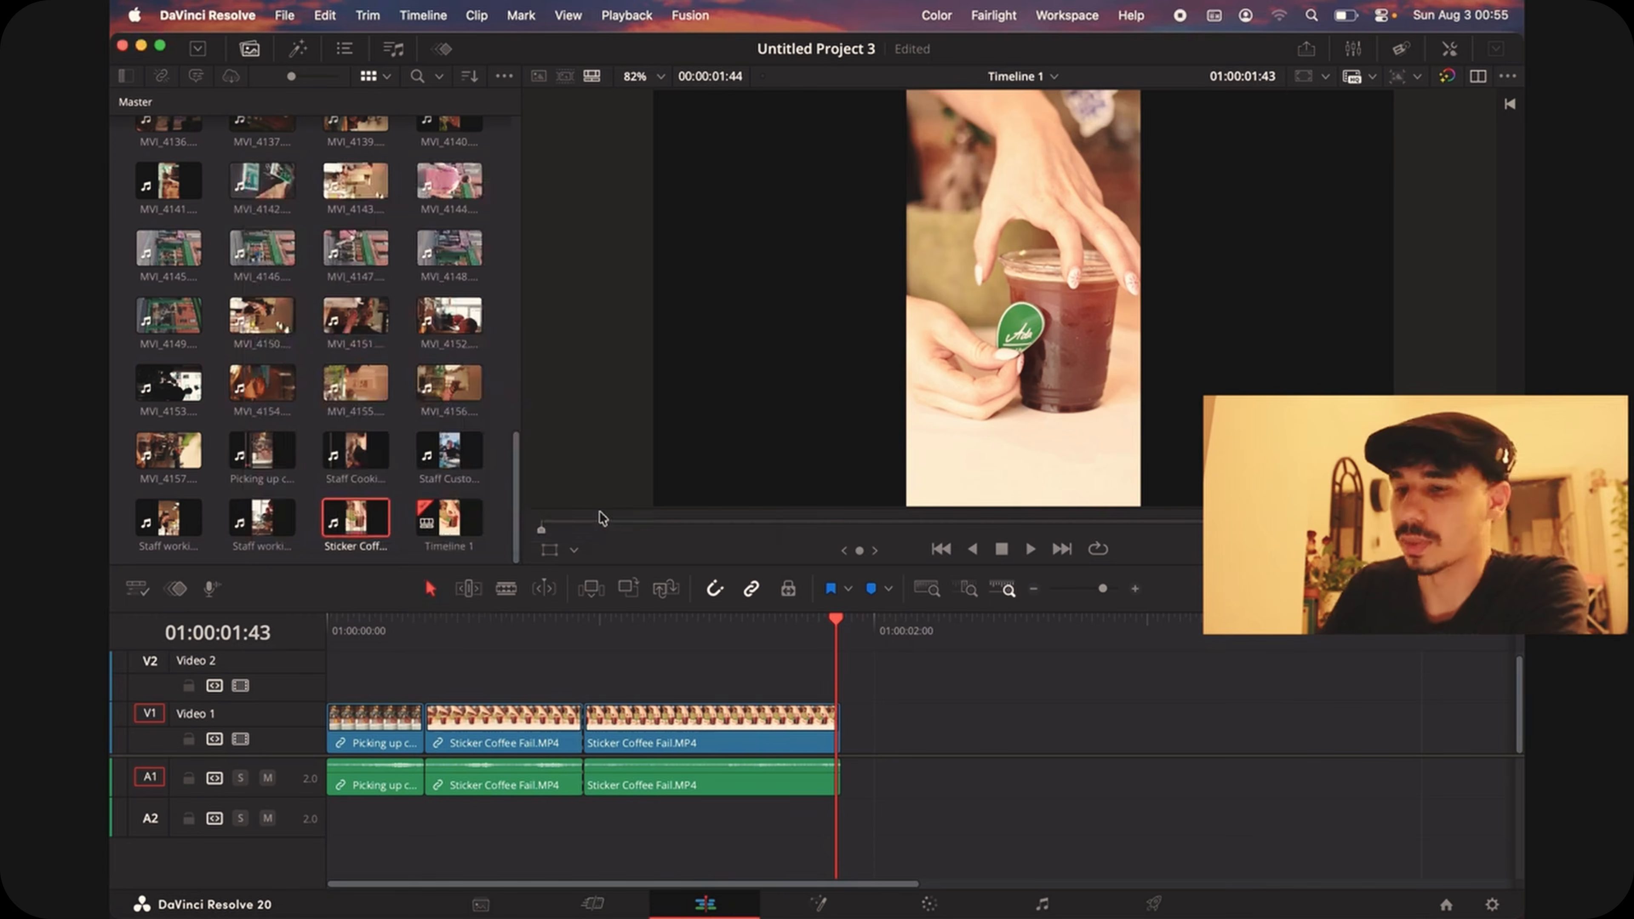